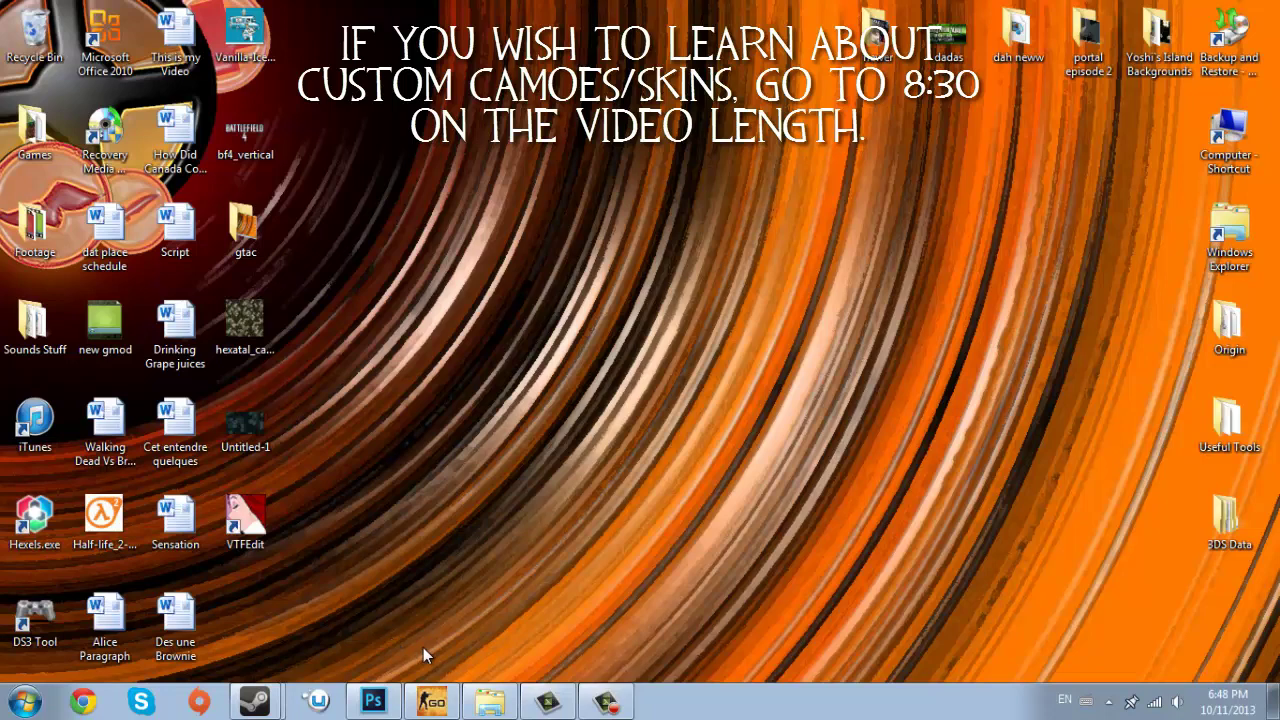
Switch to Counter-Strike: Global Offensive and close the developer console covering the video settings.
click(431, 701)
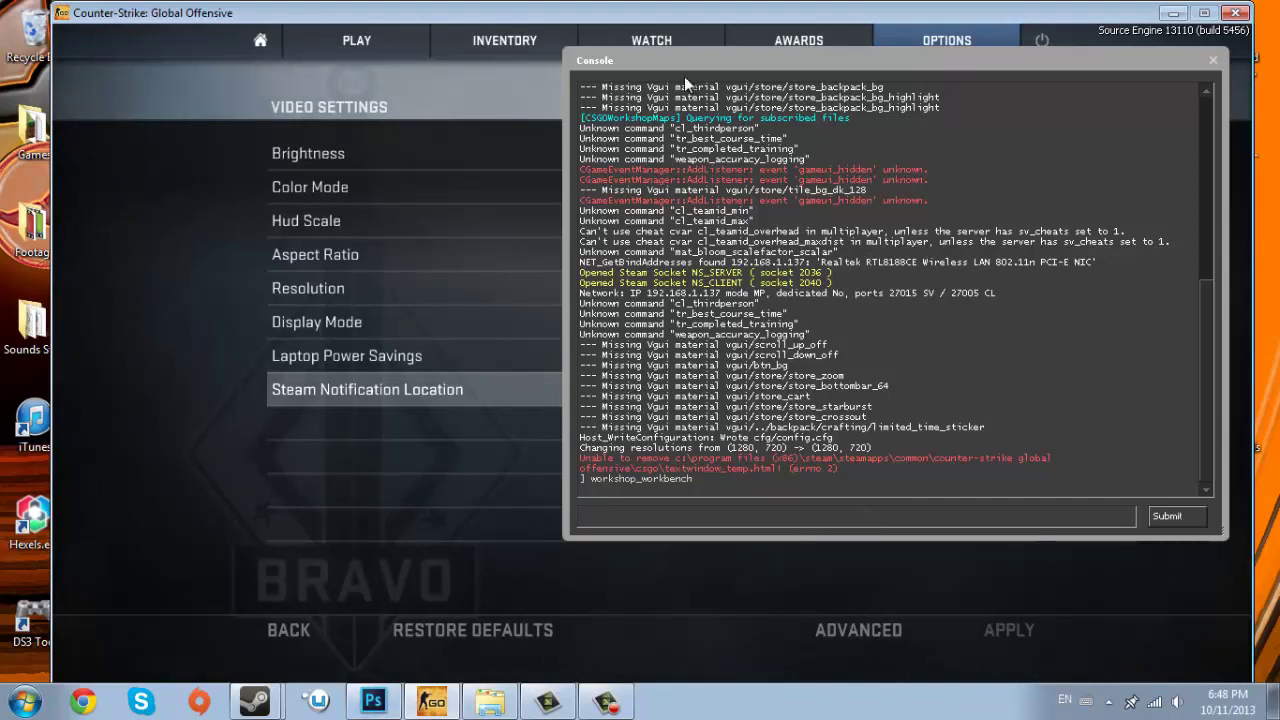
drag(686, 61, 400, 338)
drag(205, 357, 92, 252)
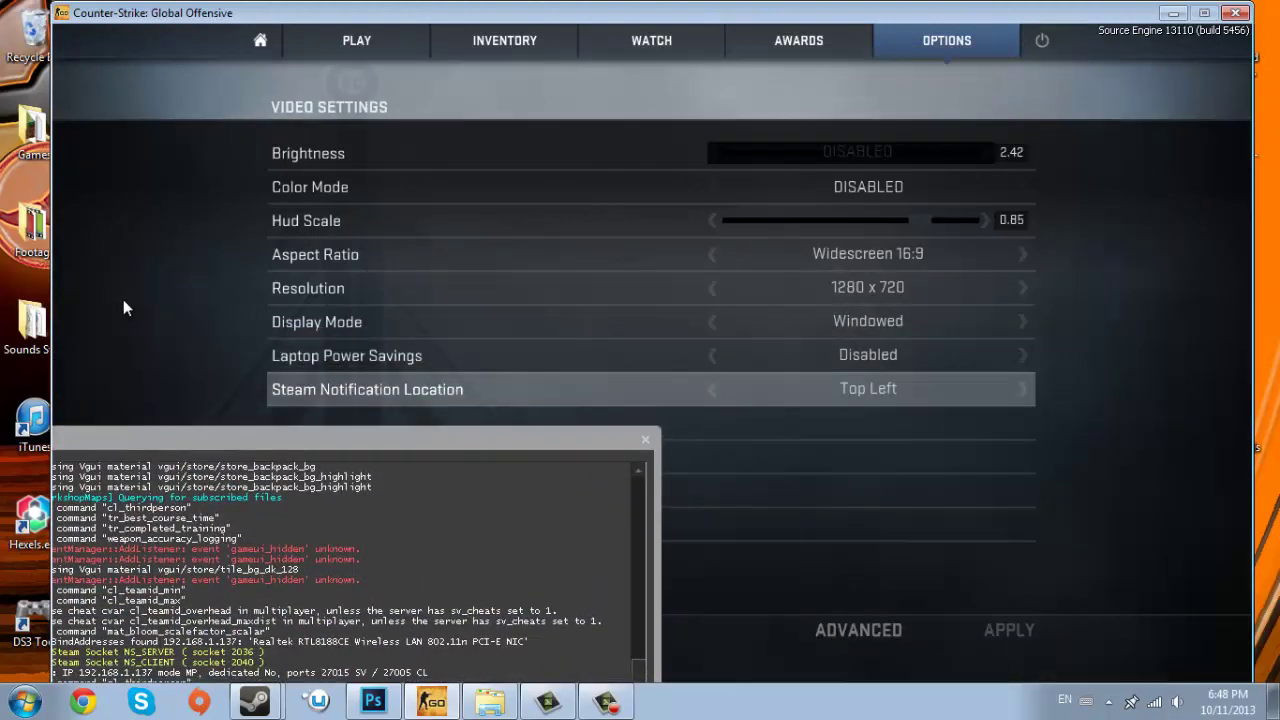
click(645, 439)
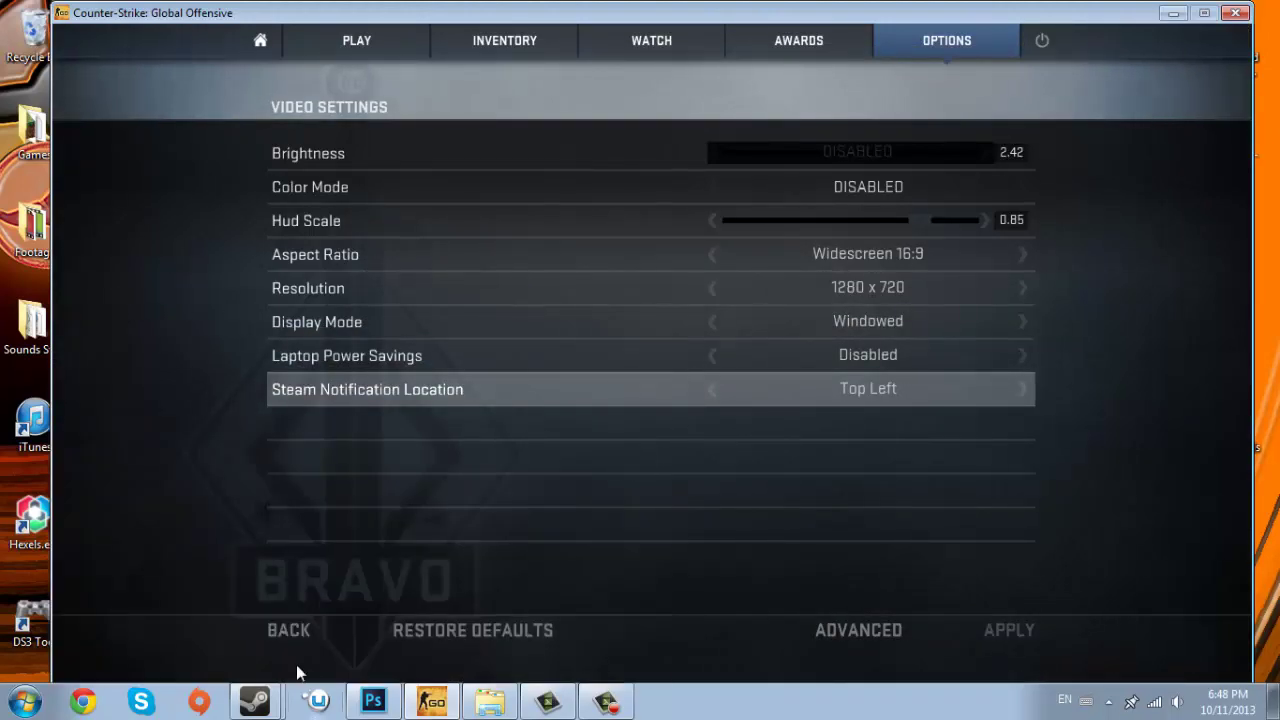
Check the Enable Developer Console option in the game settings and return to the main menu.
click(287, 630)
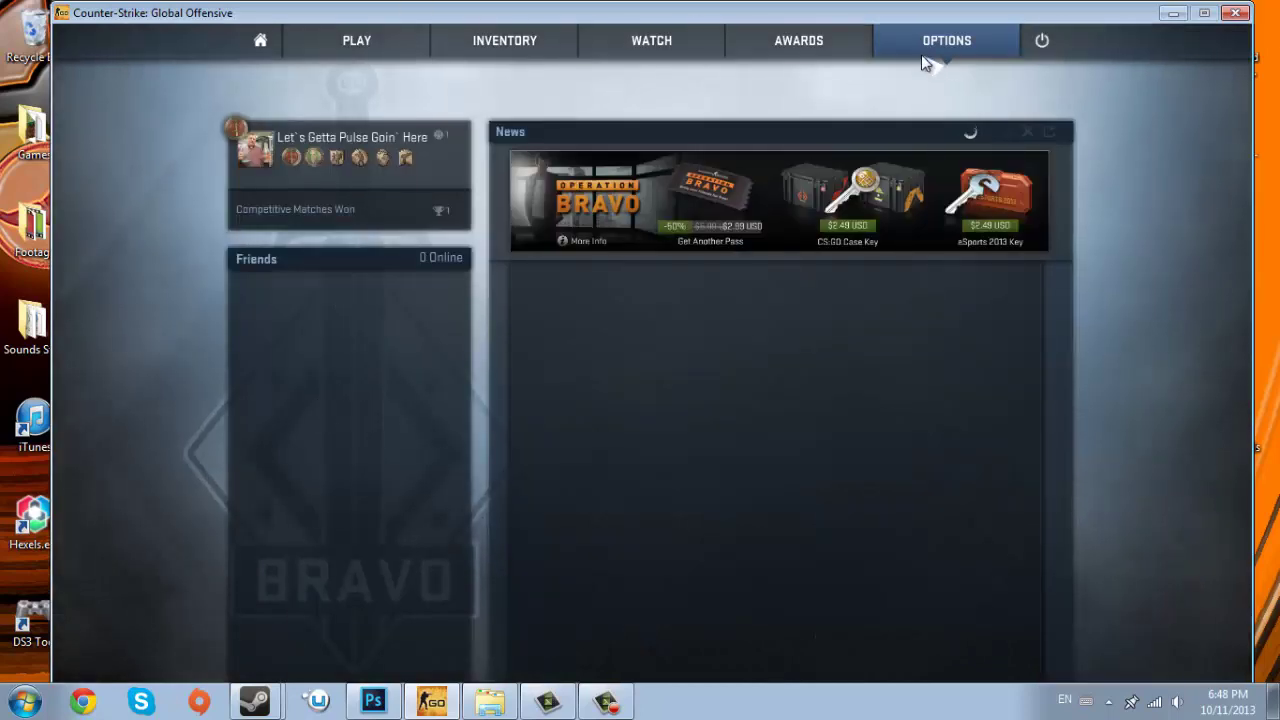
mouse_move(921, 42)
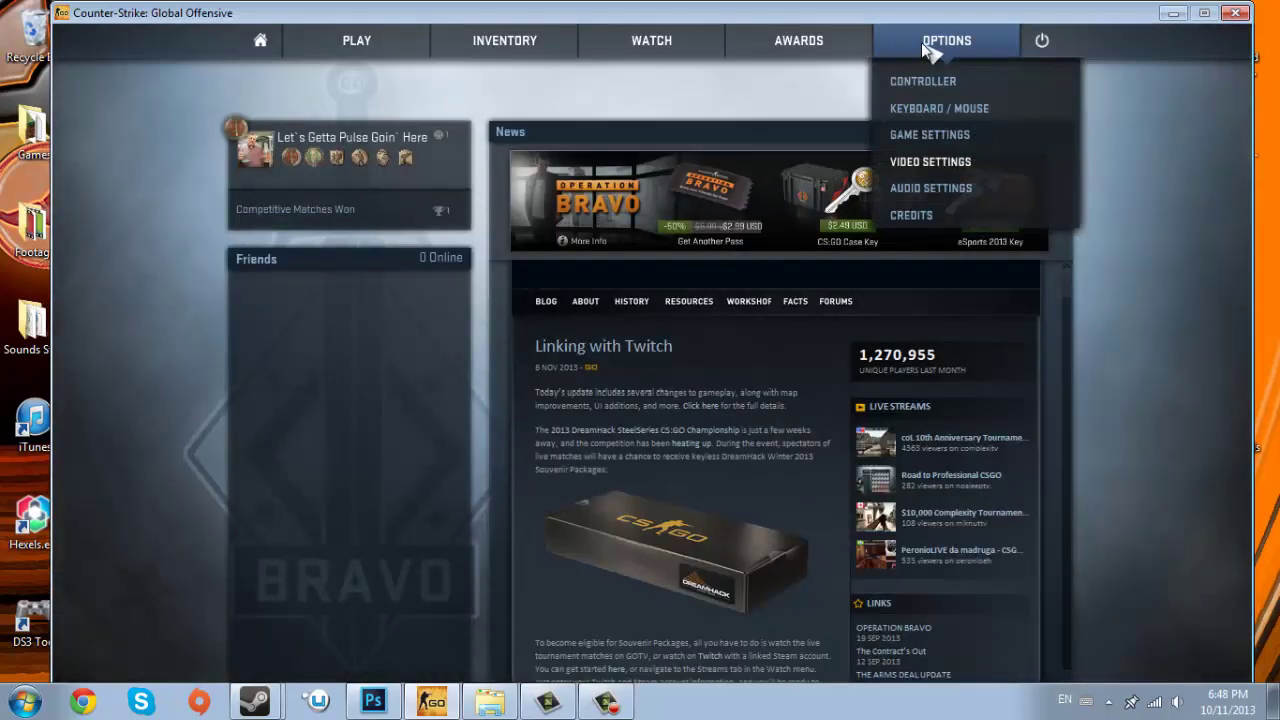
click(957, 130)
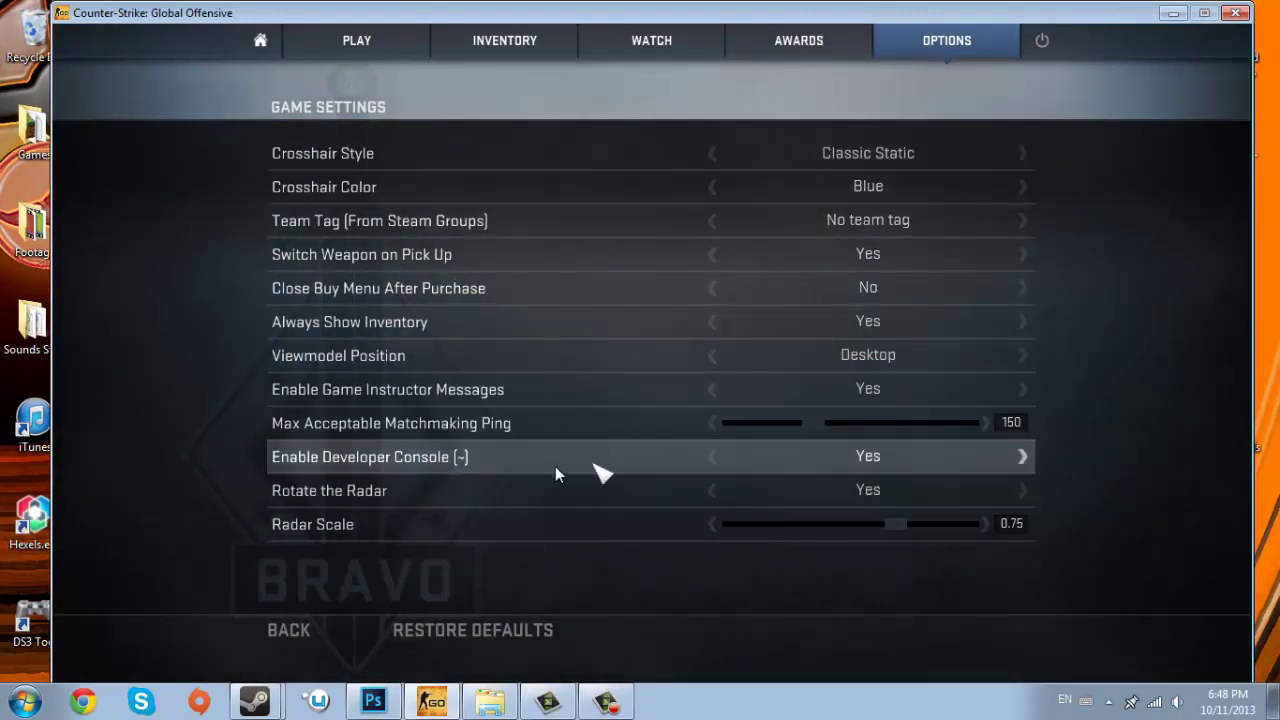
click(288, 632)
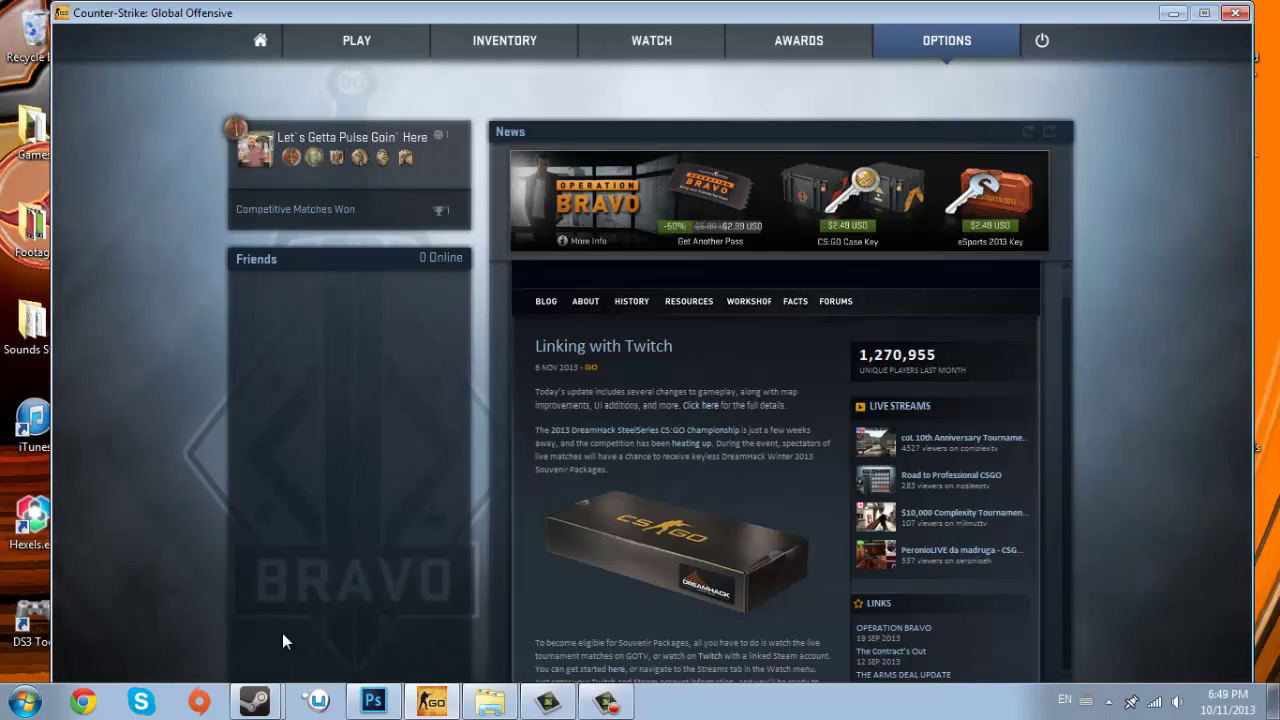
Open the developer console and place it in the middle of the game window.
key(grave)
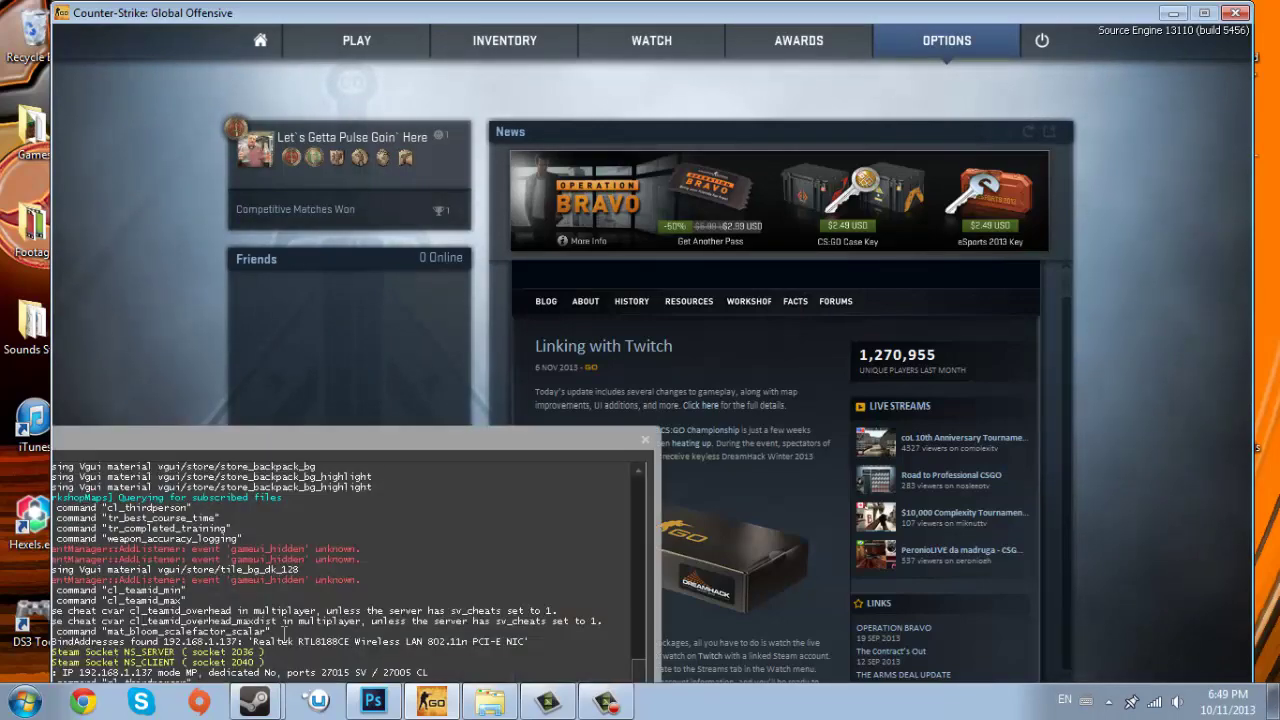
drag(281, 423, 592, 125)
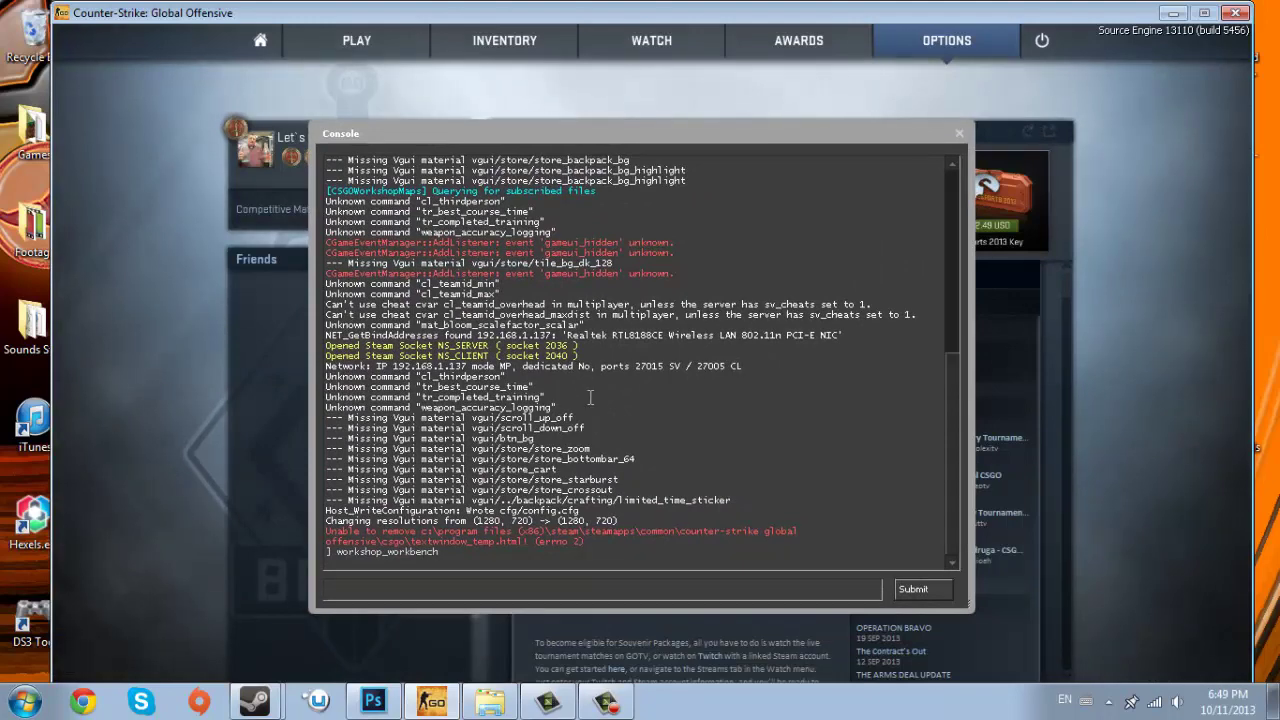
scroll(590, 398, up, 6)
scroll(590, 398, down, 6)
scroll(518, 427, up, 2)
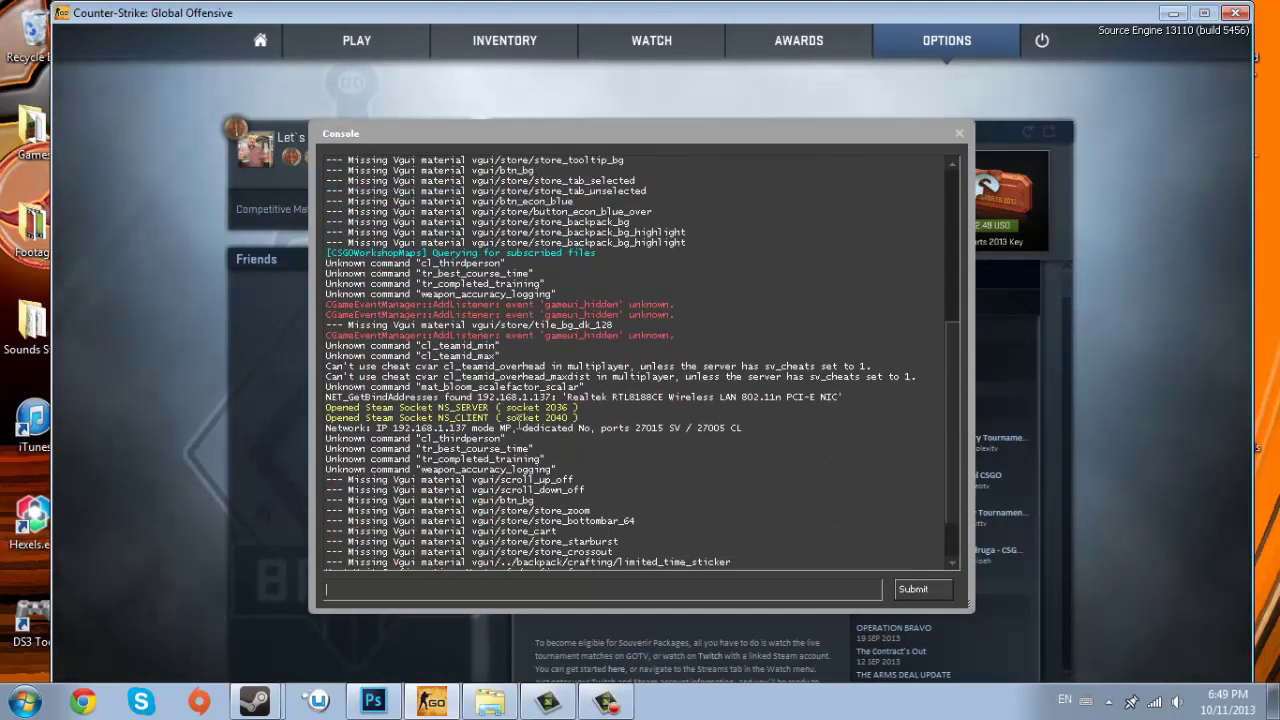
scroll(518, 427, down, 2)
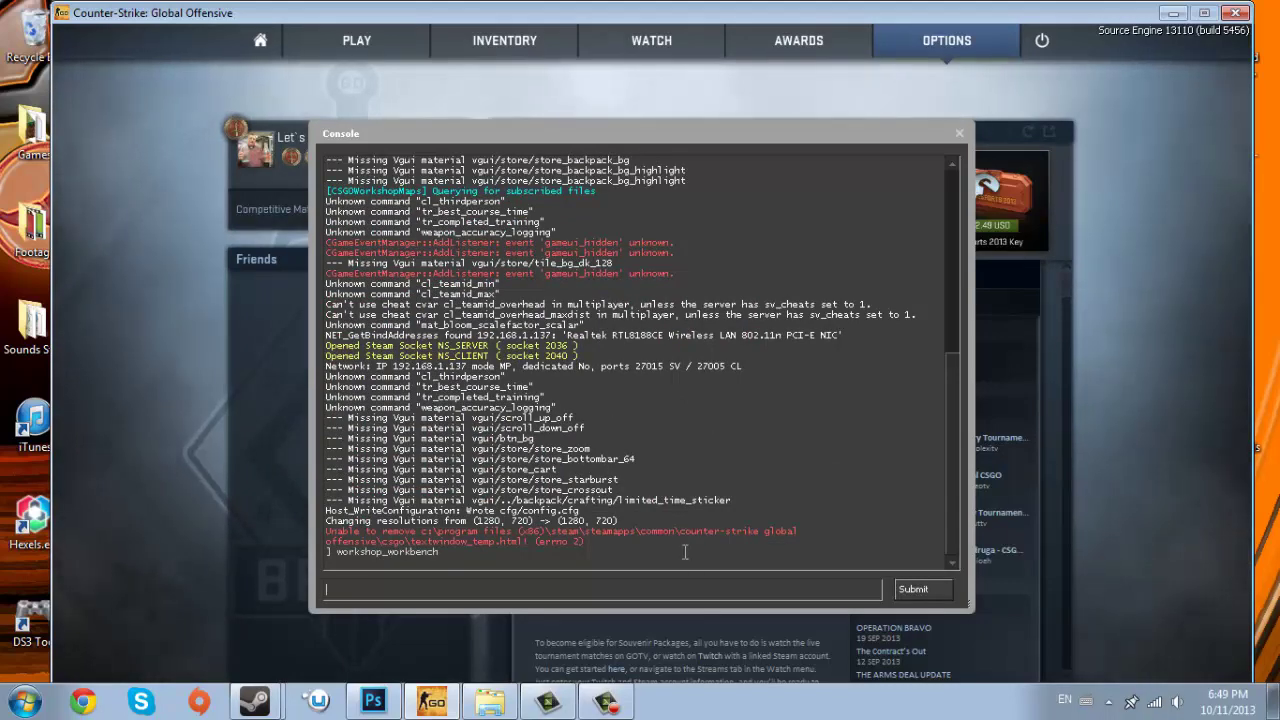
scroll(685, 552, up, 5)
scroll(381, 568, down, 5)
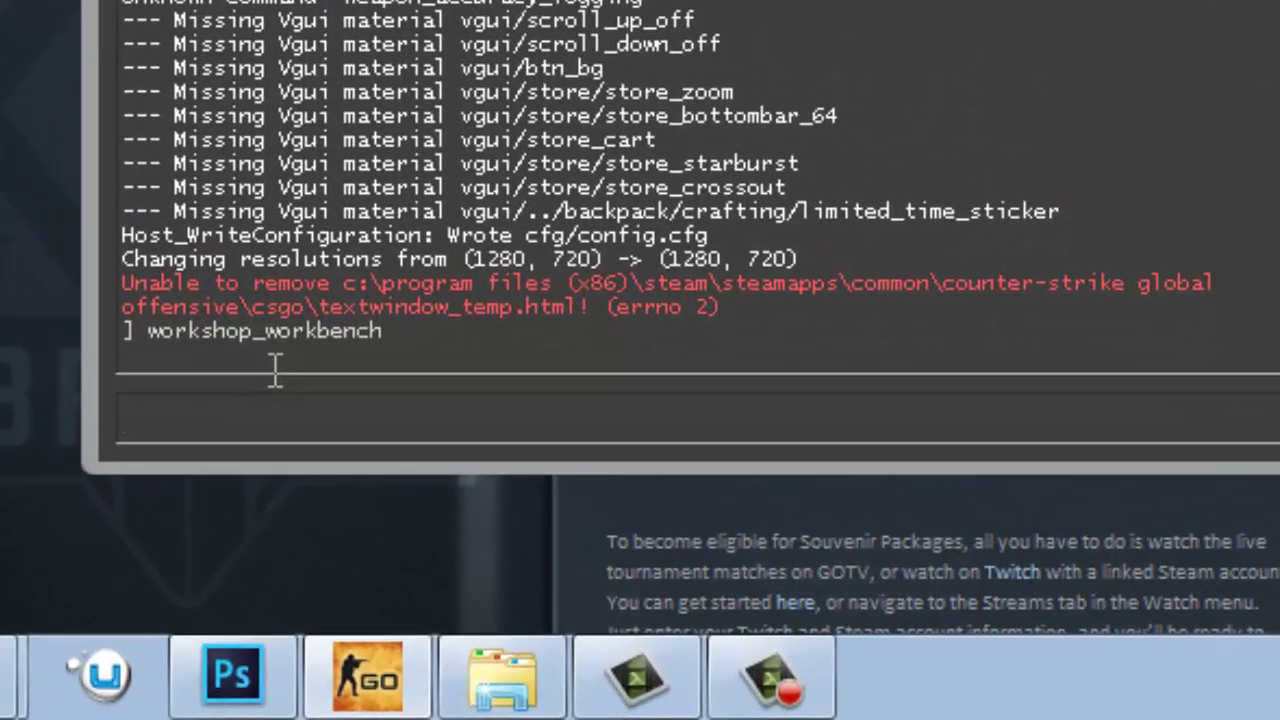
Run the workshop_workbench command in the developer console to open the weapon workbench.
text(workshop)
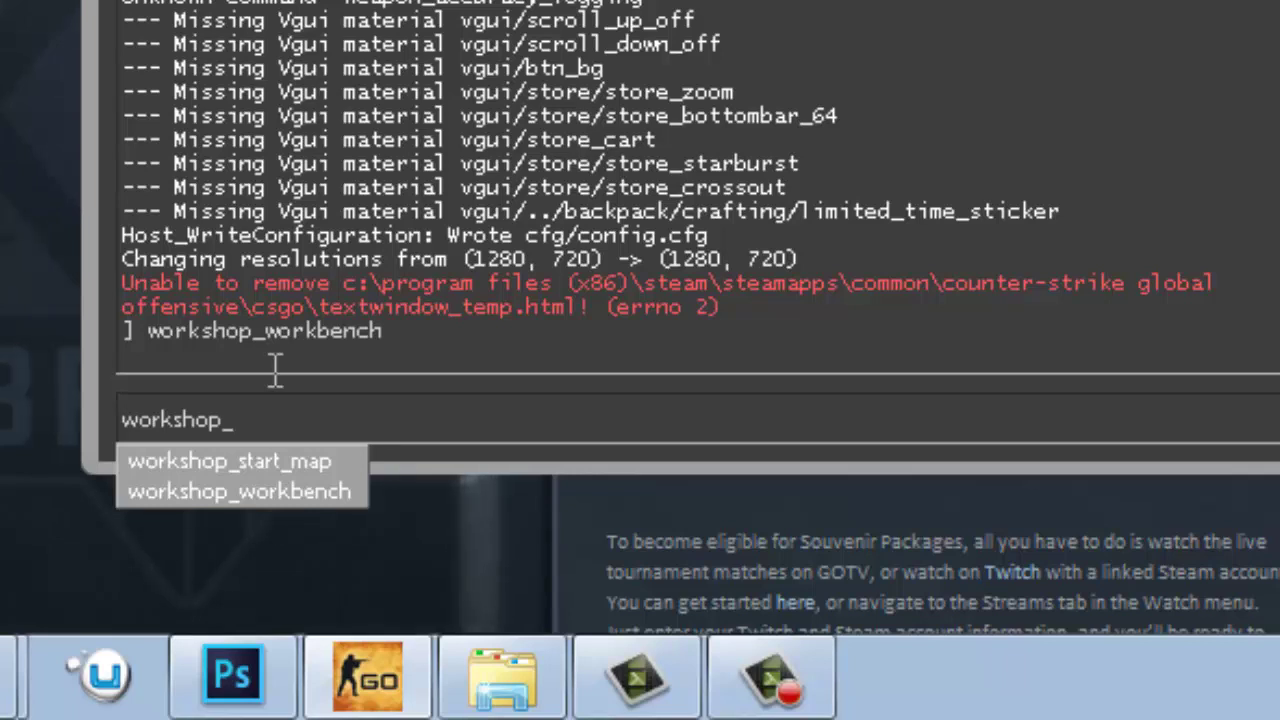
text(_workbench)
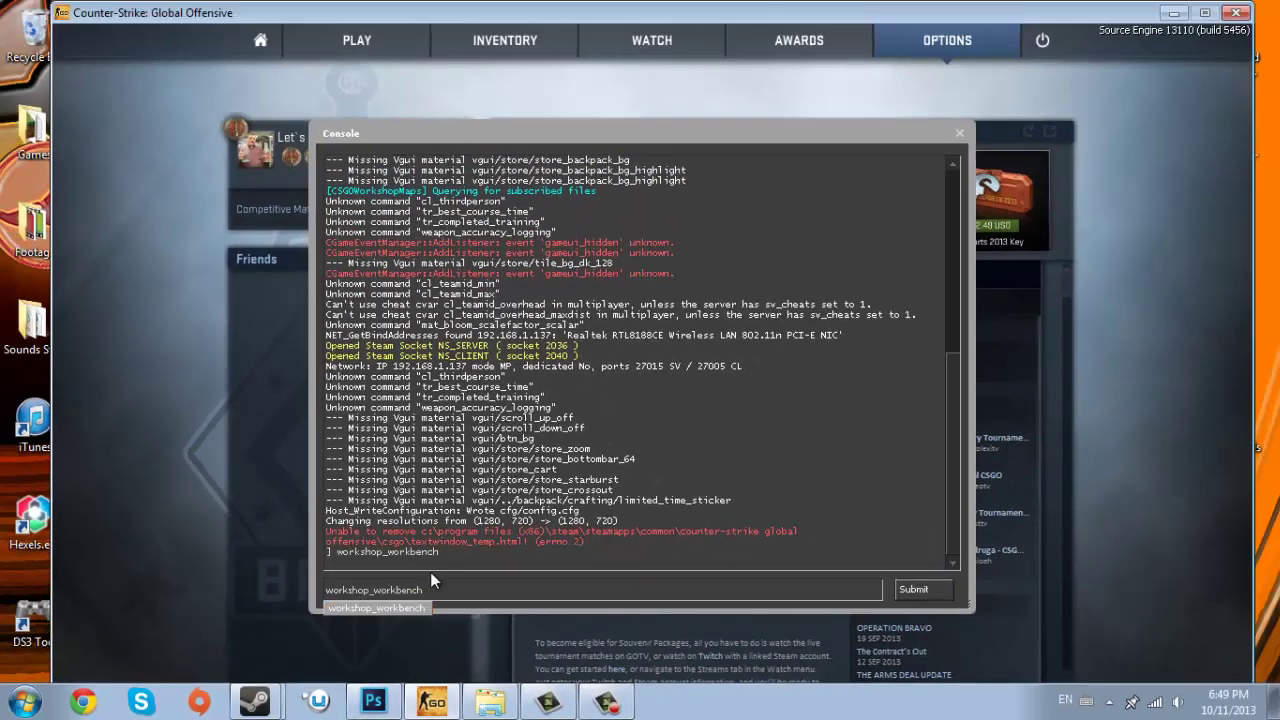
click(356, 605)
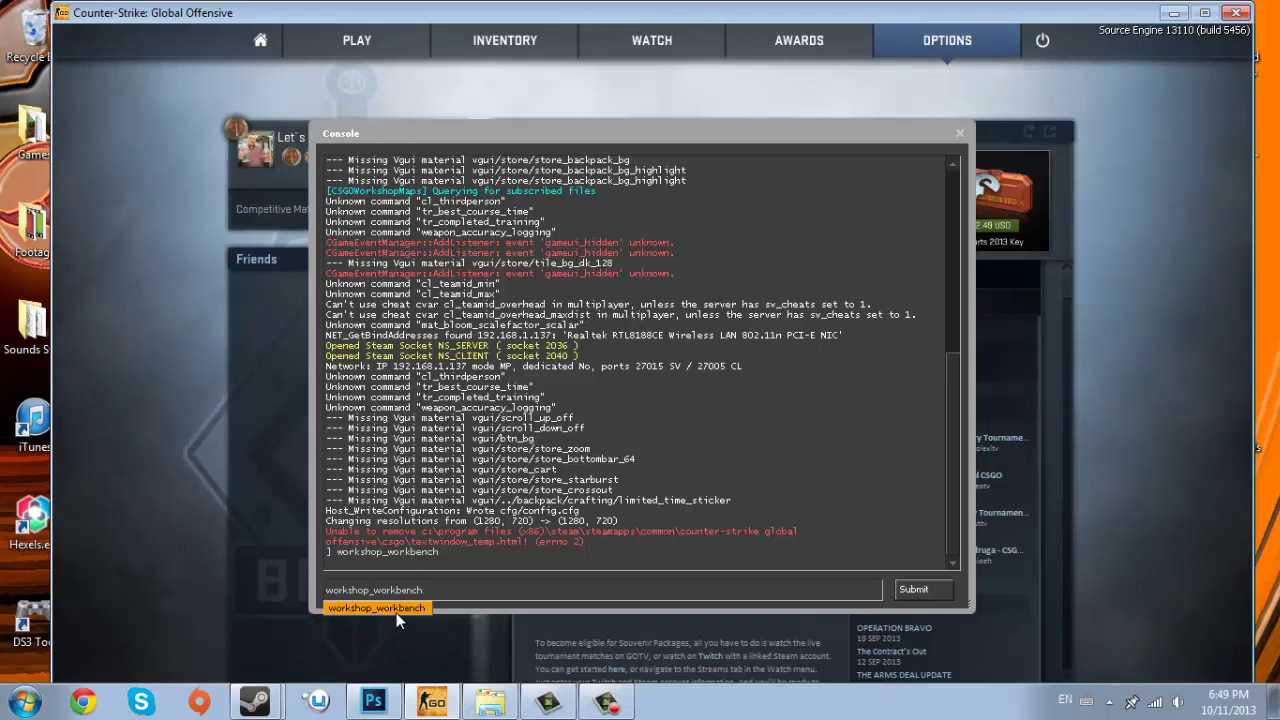
click(396, 611)
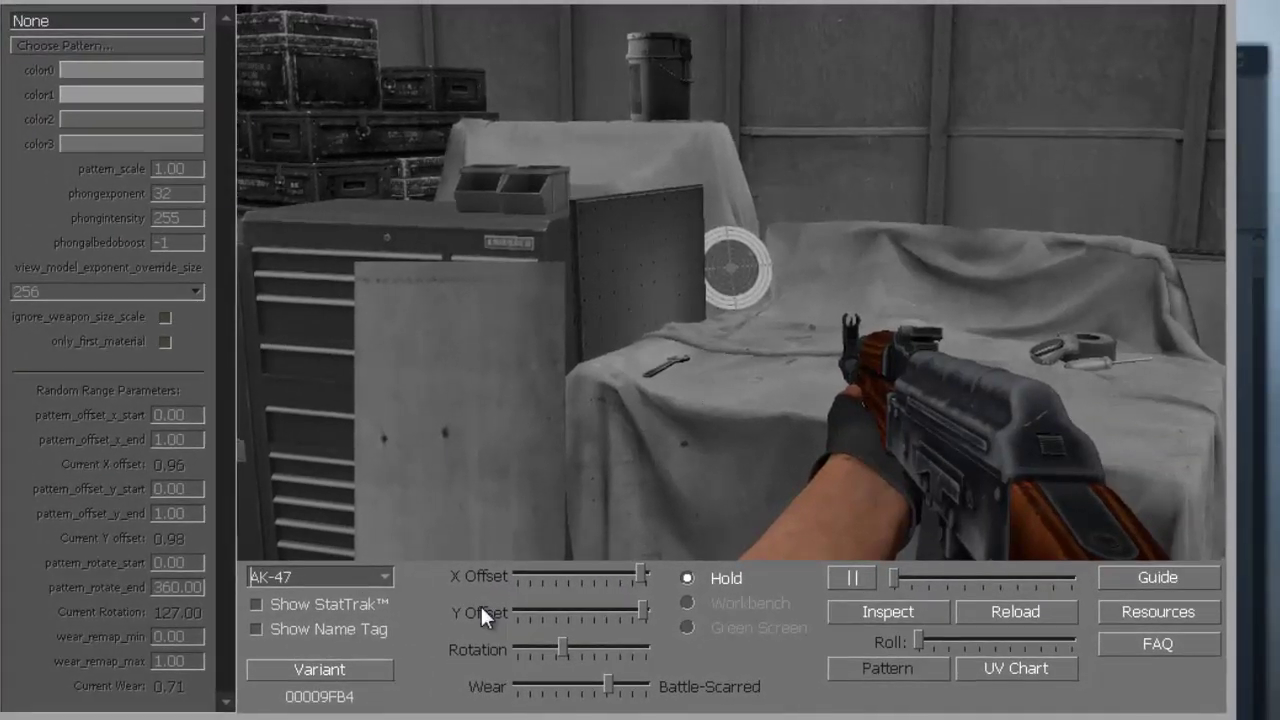
Examine the available finish styles and the list of weapons, and preview the AK-47 with the inspect animation.
click(193, 20)
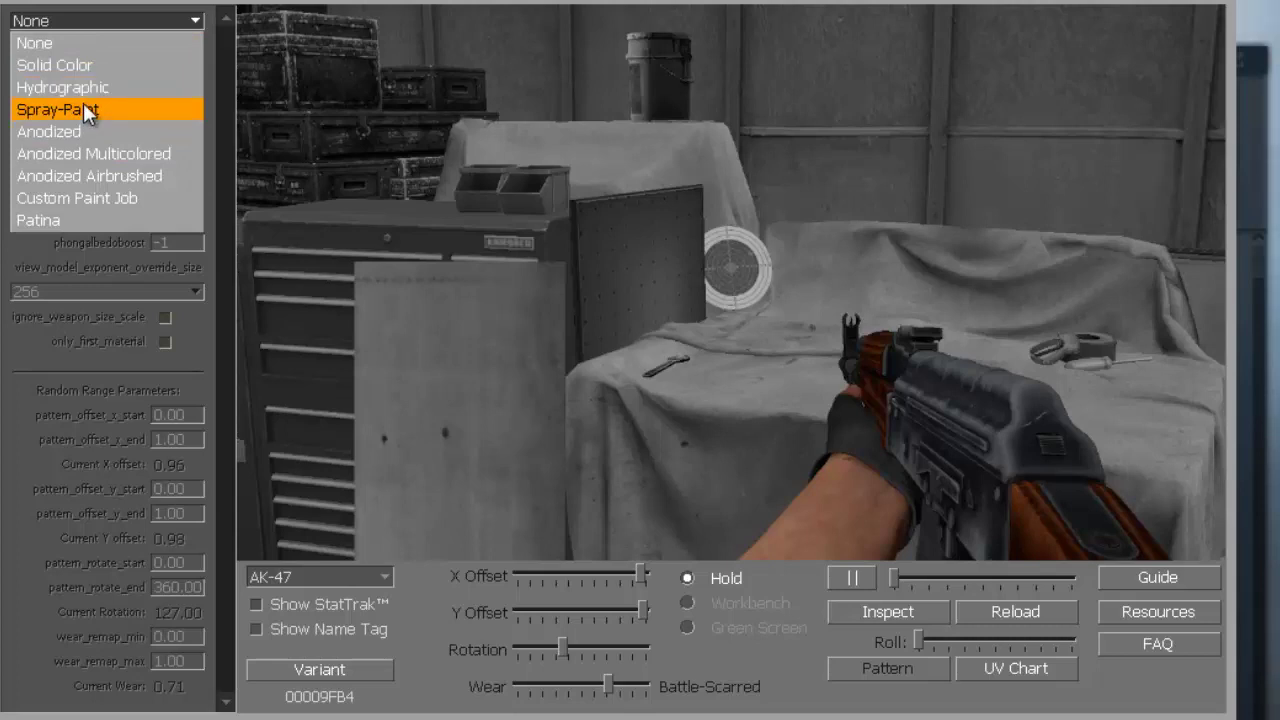
click(903, 665)
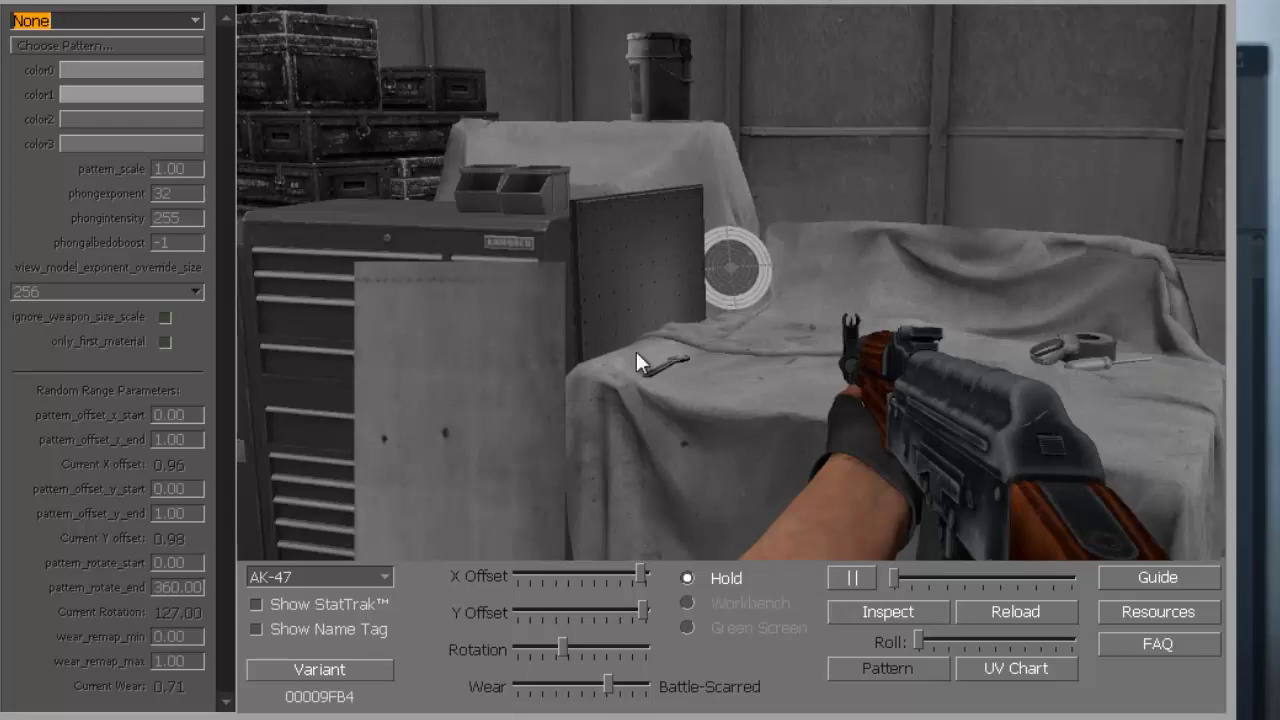
click(845, 608)
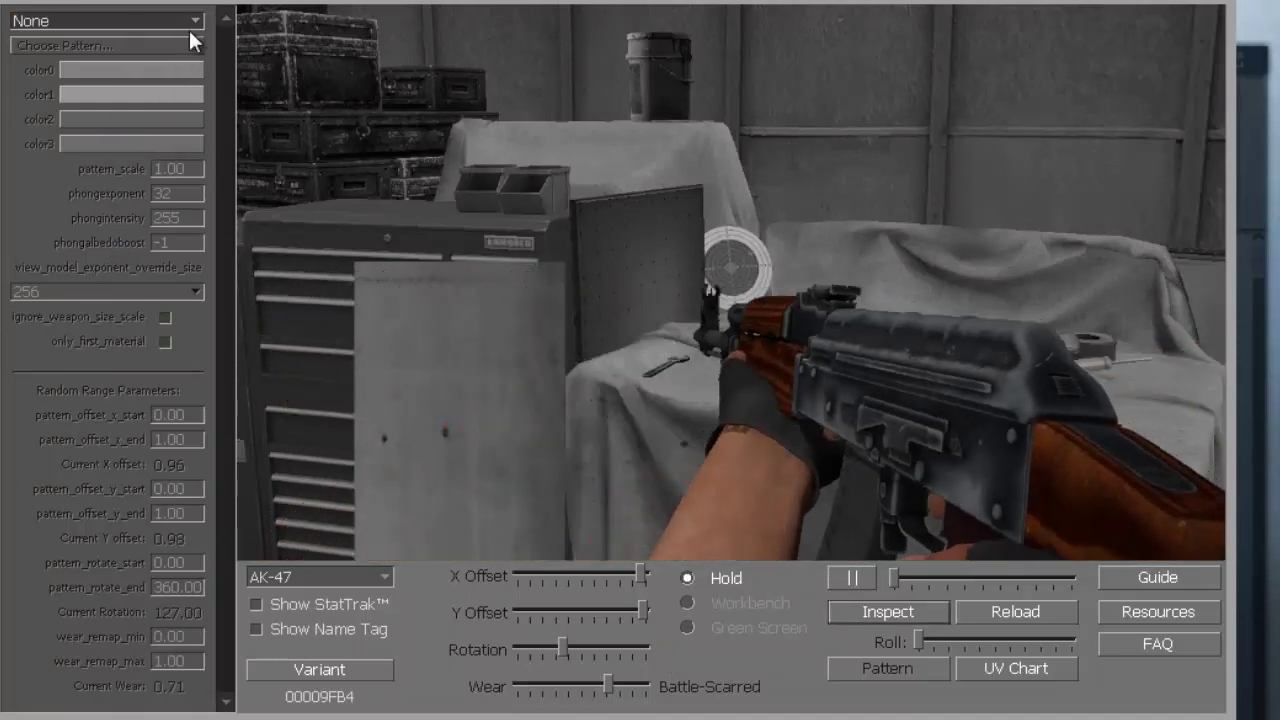
click(194, 21)
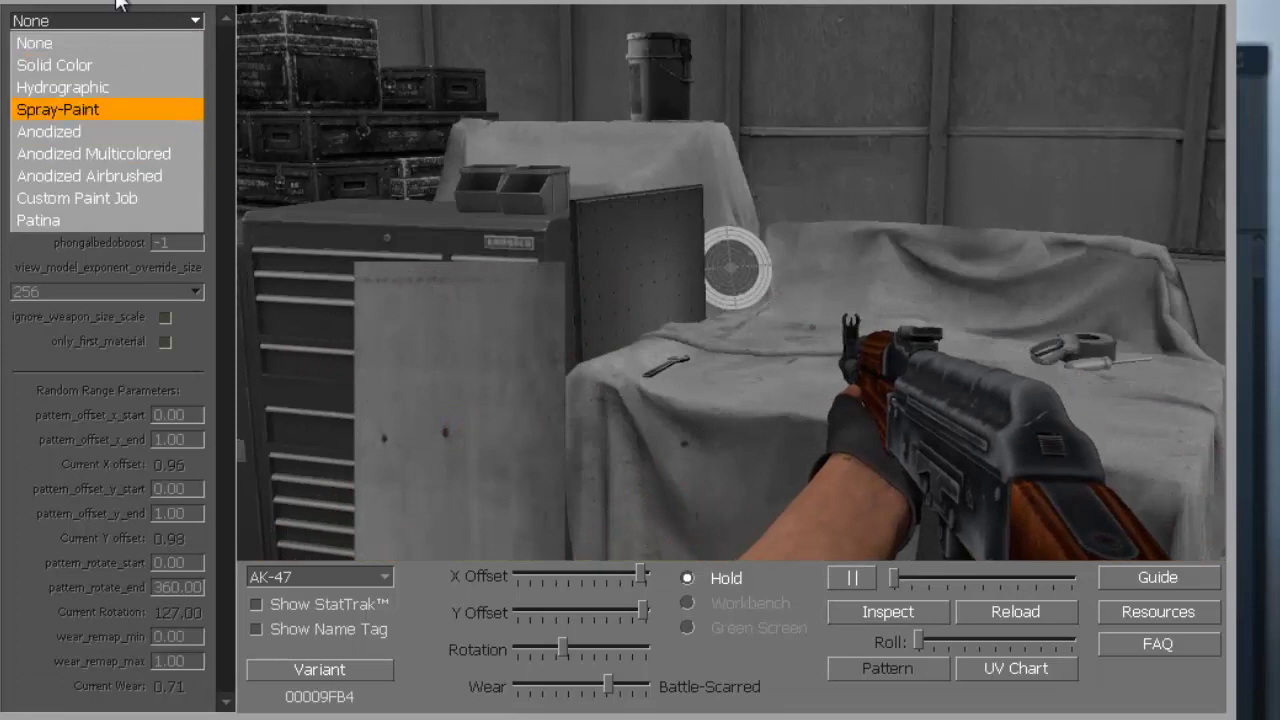
click(283, 109)
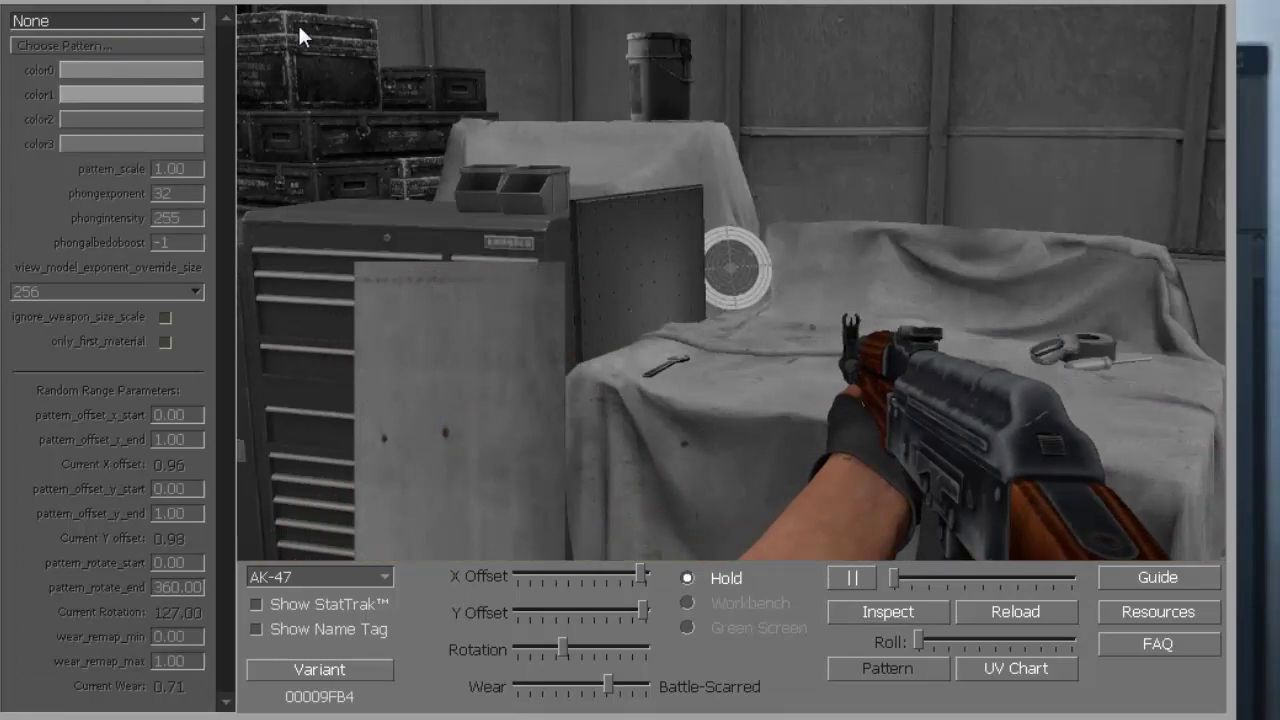
click(194, 23)
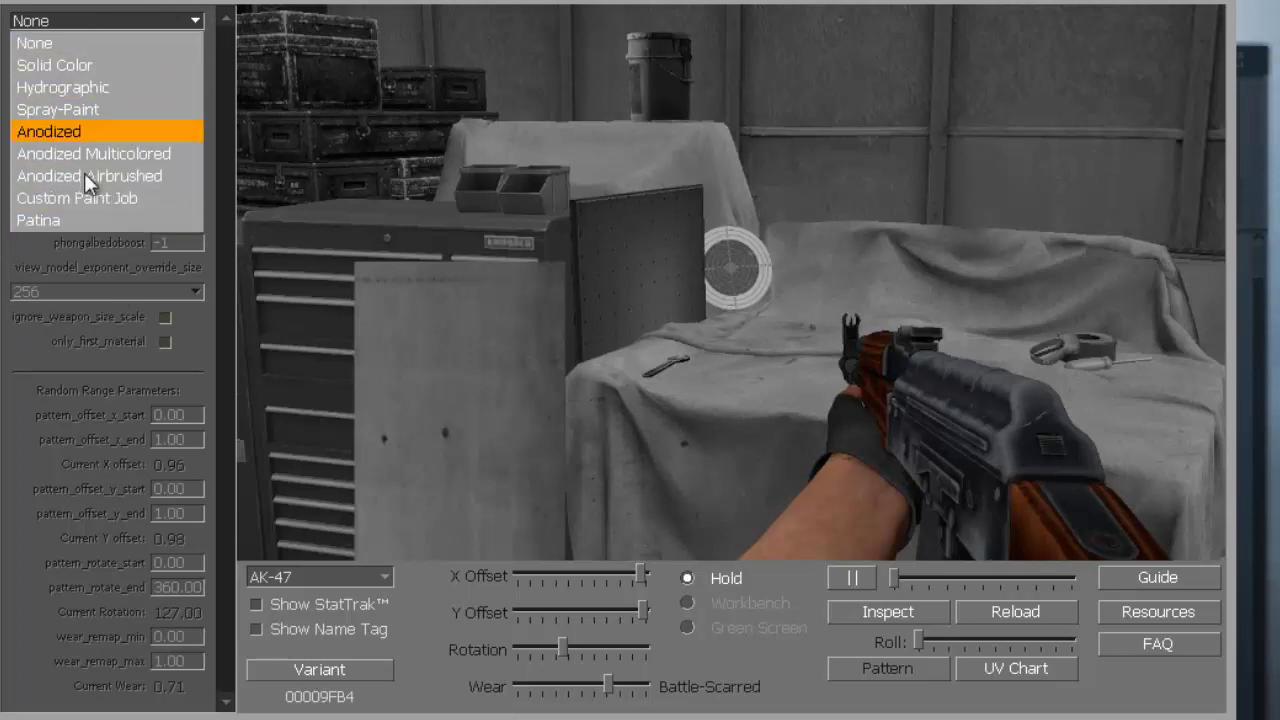
click(888, 416)
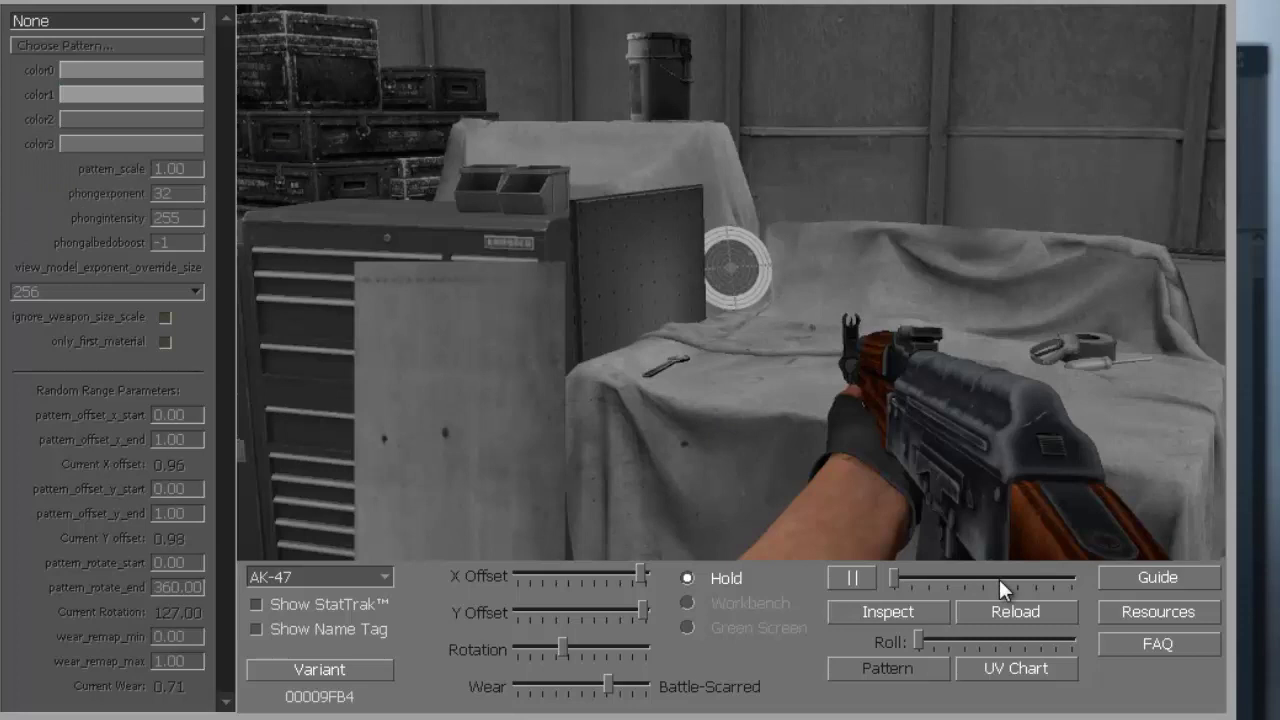
click(893, 613)
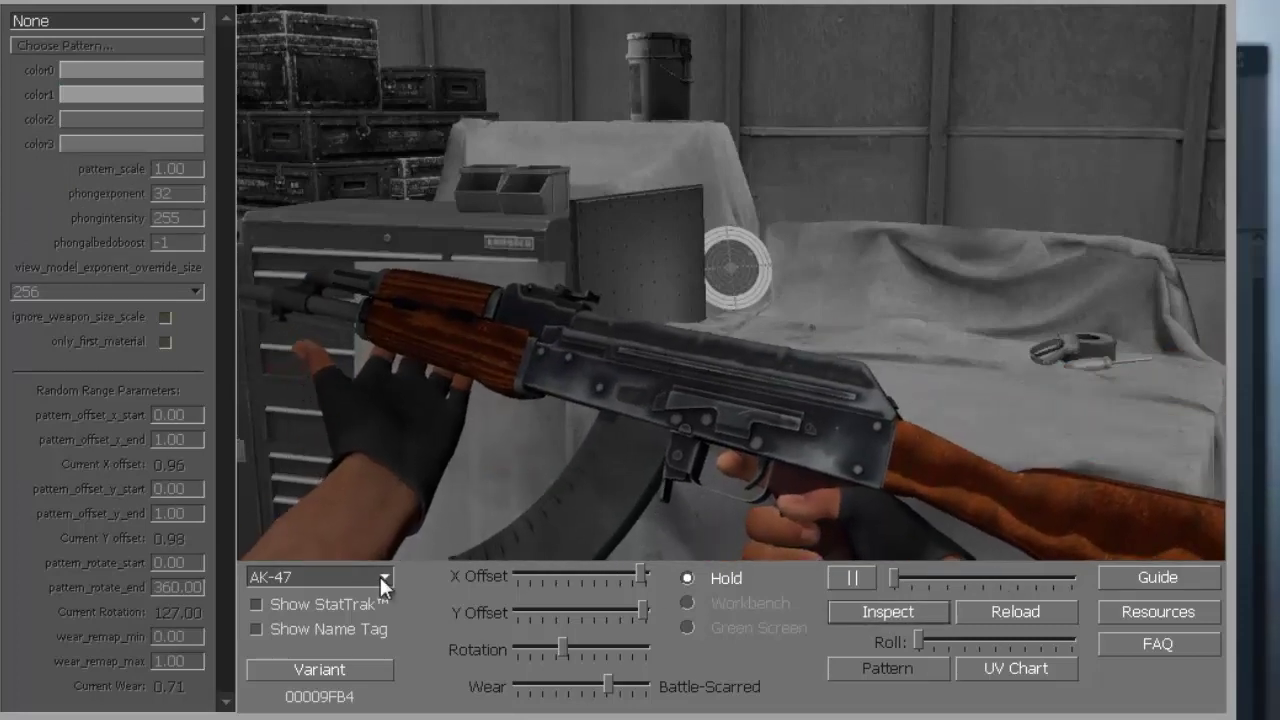
click(382, 577)
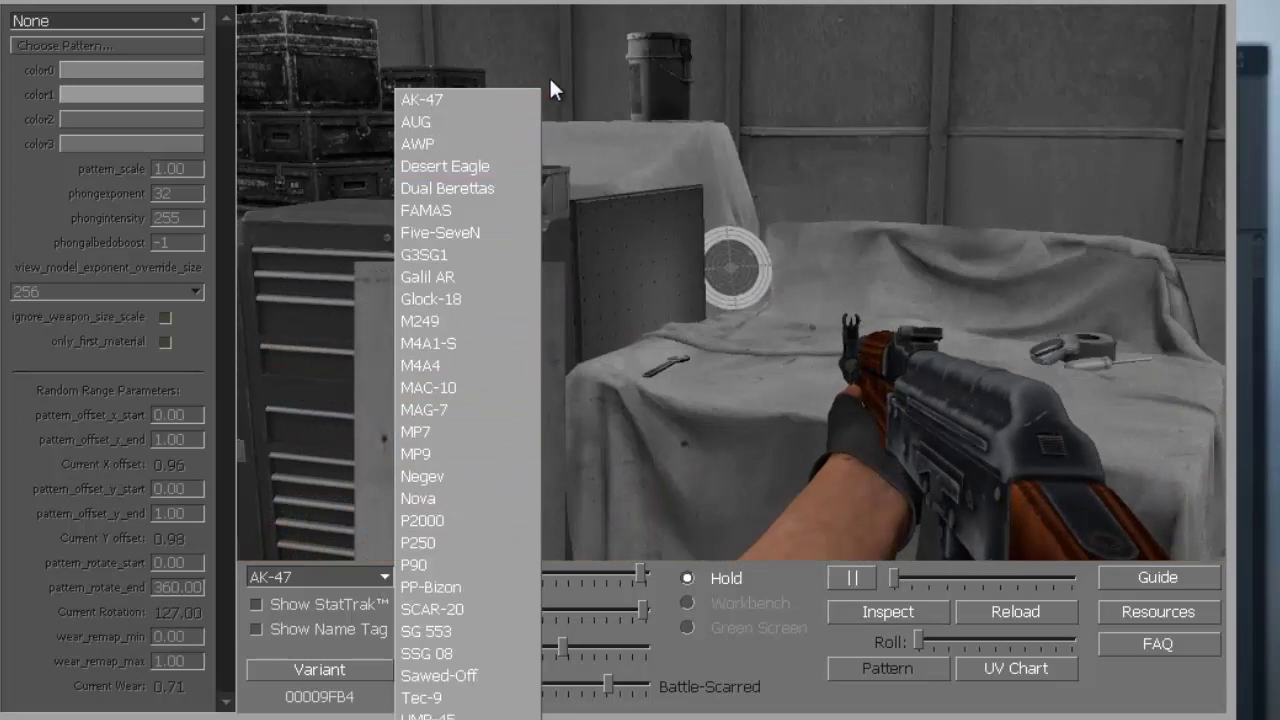
click(628, 350)
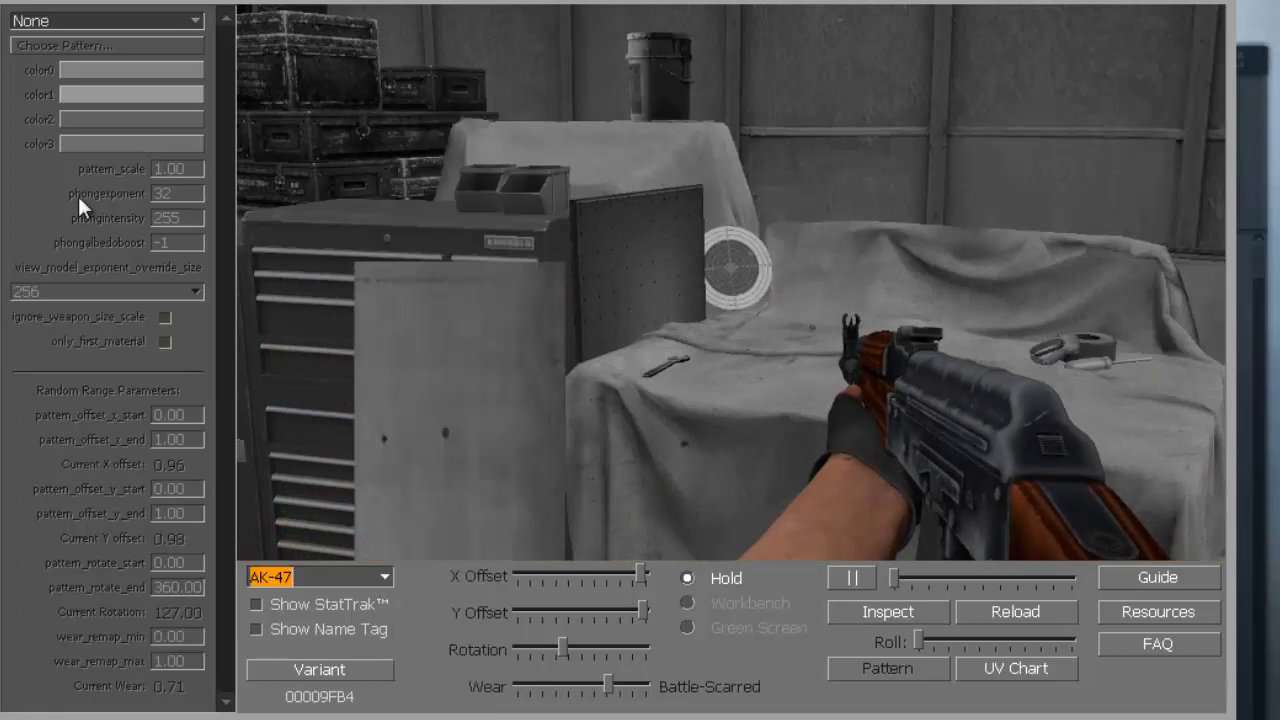
Apply the Solid Color finish style to the AK-47 and preview it with the inspect animation.
click(196, 20)
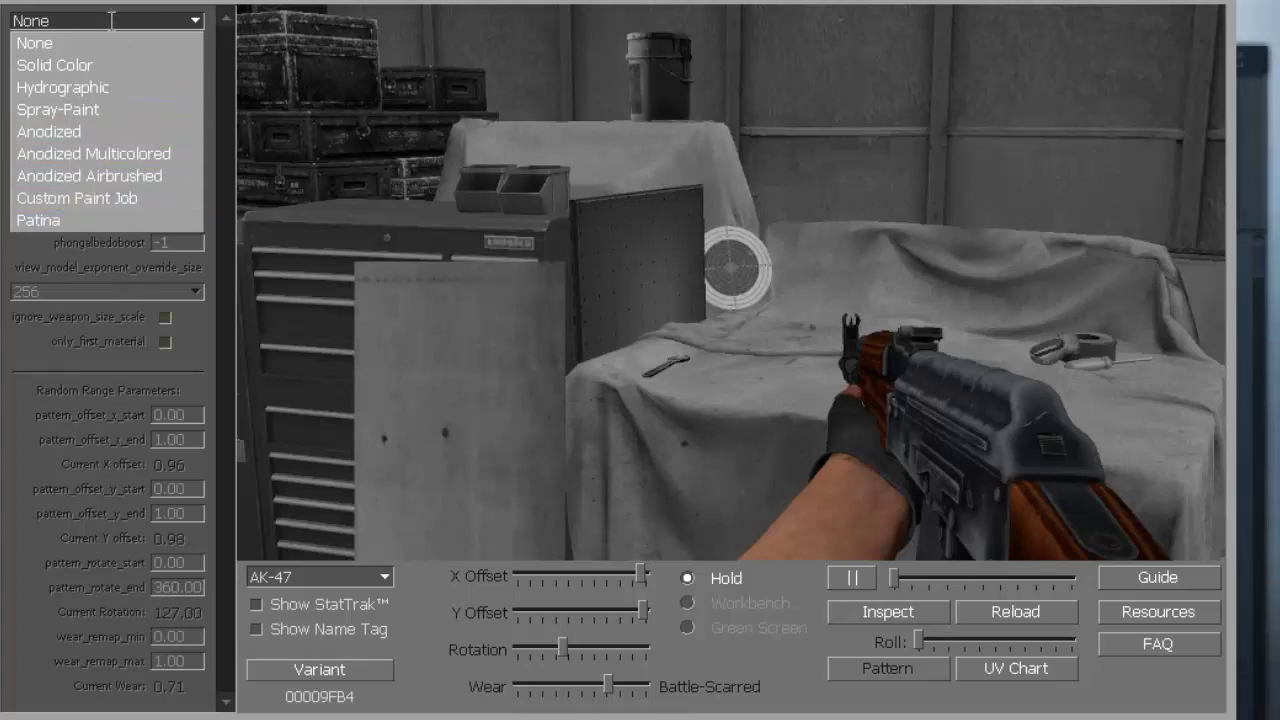
click(102, 62)
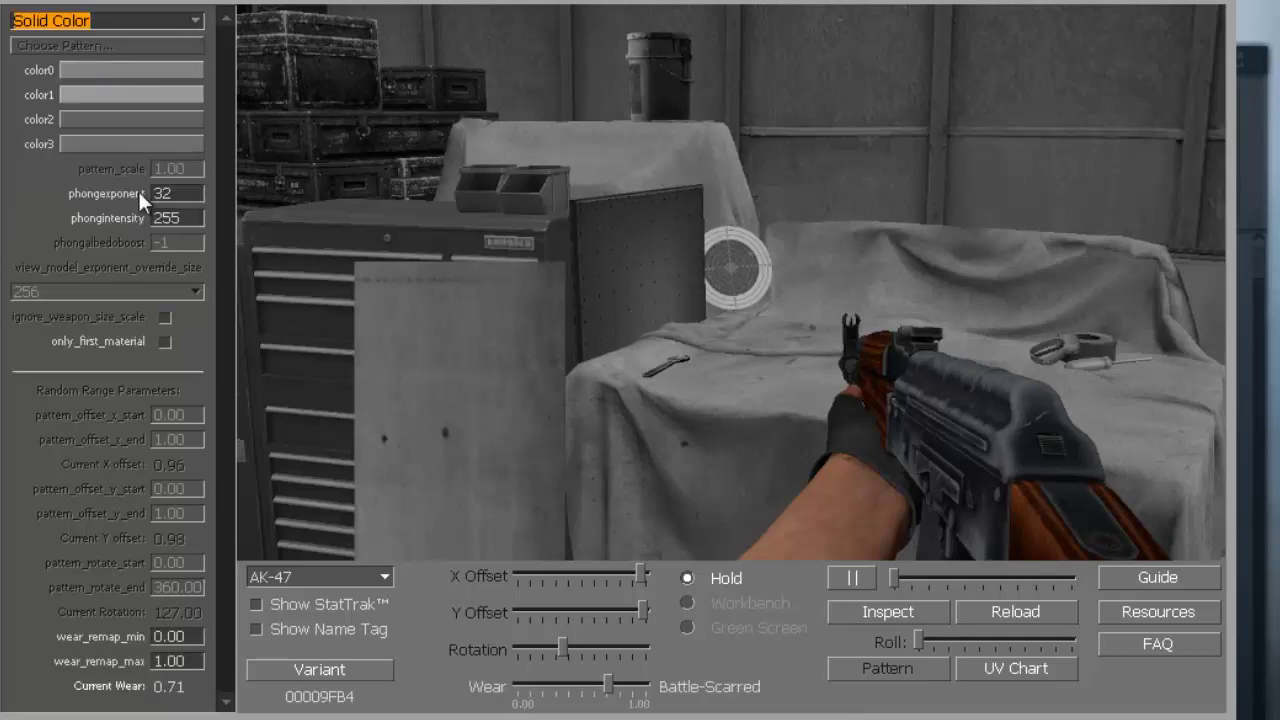
click(900, 612)
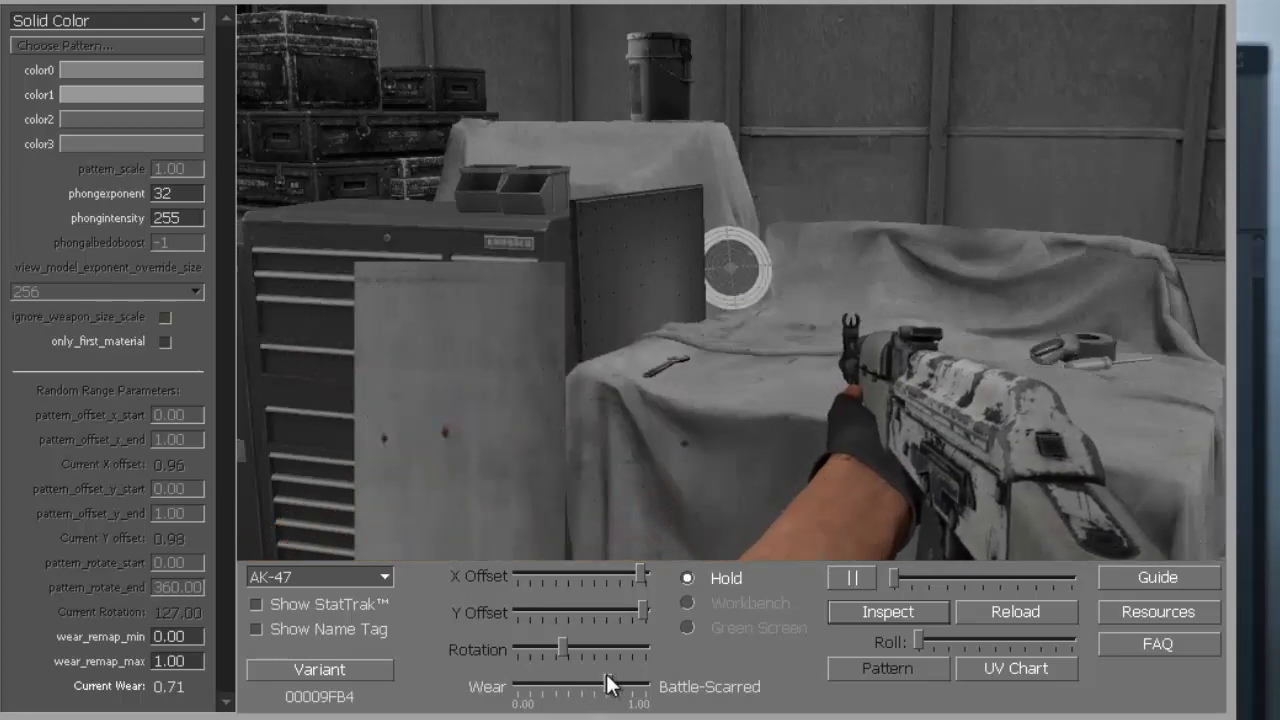
Try the AK-47's wear at 0.62 and 0.06, settle on 0.26, and preview the finish with the inspect animation.
mouse_move(608, 686)
mouse_down()
mouse_move(572, 688)
mouse_move(600, 693)
mouse_up()
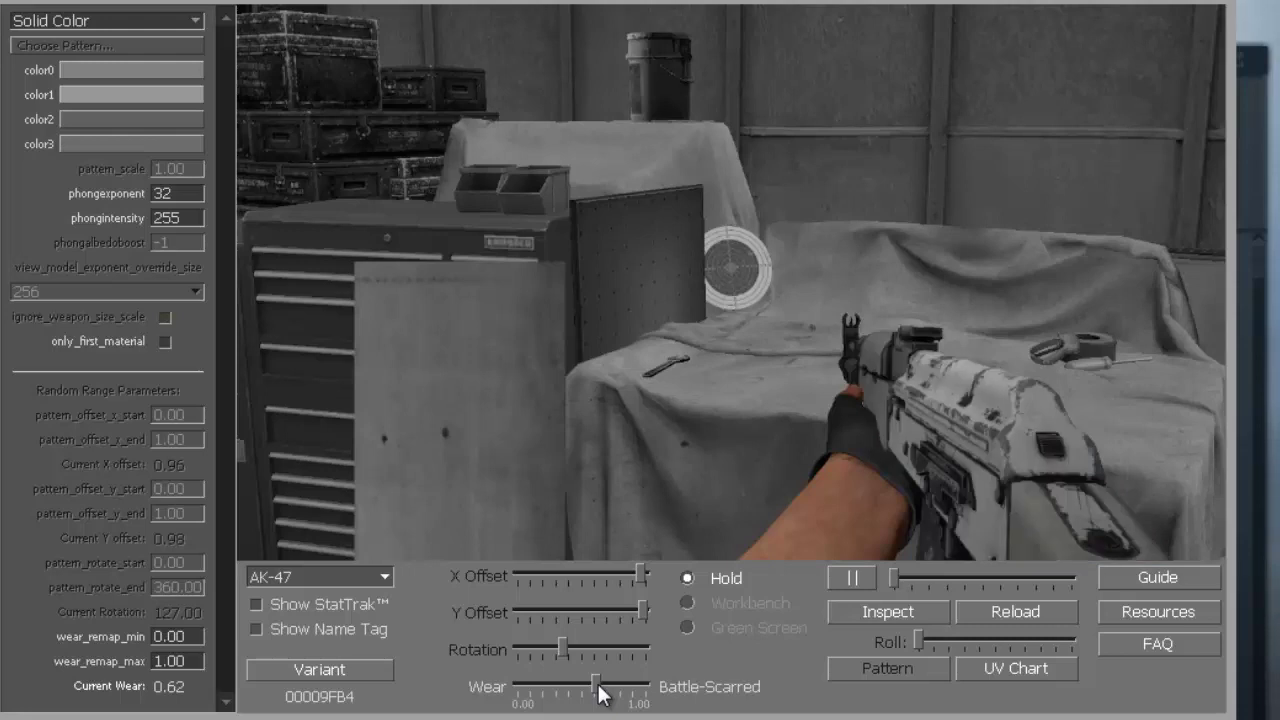
drag(604, 689, 528, 688)
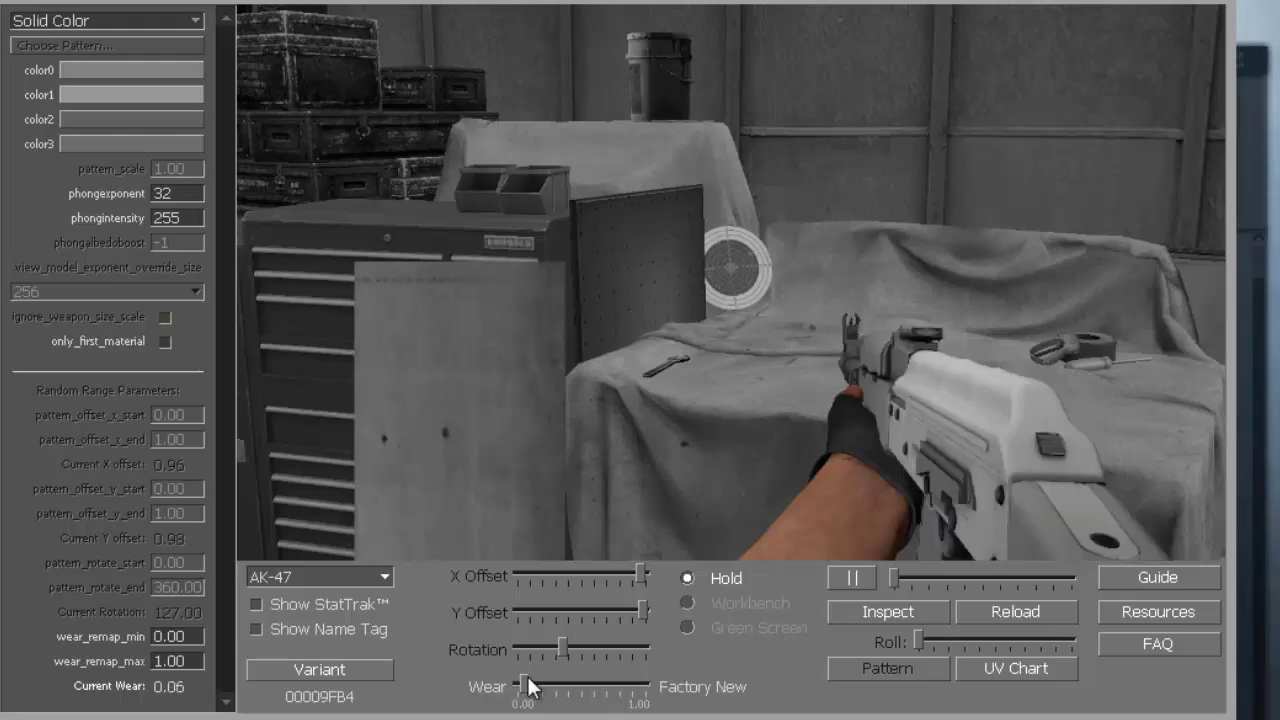
click(865, 618)
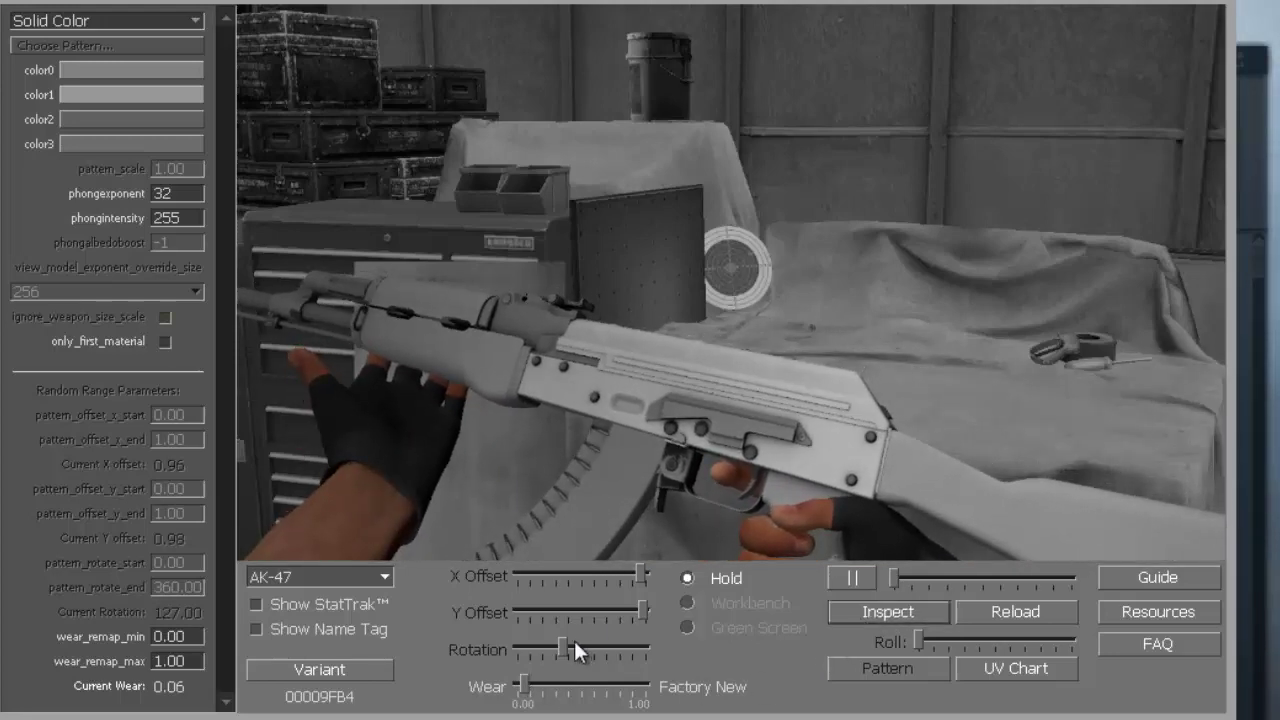
drag(524, 690, 550, 690)
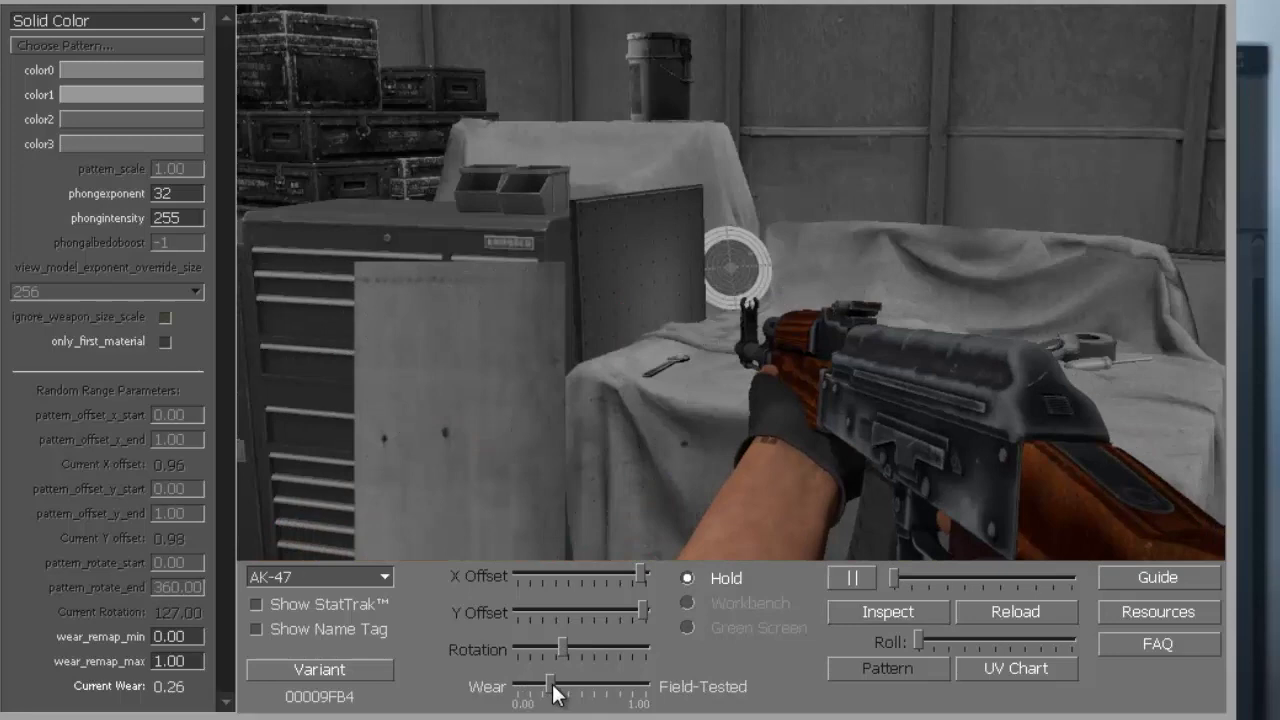
click(919, 615)
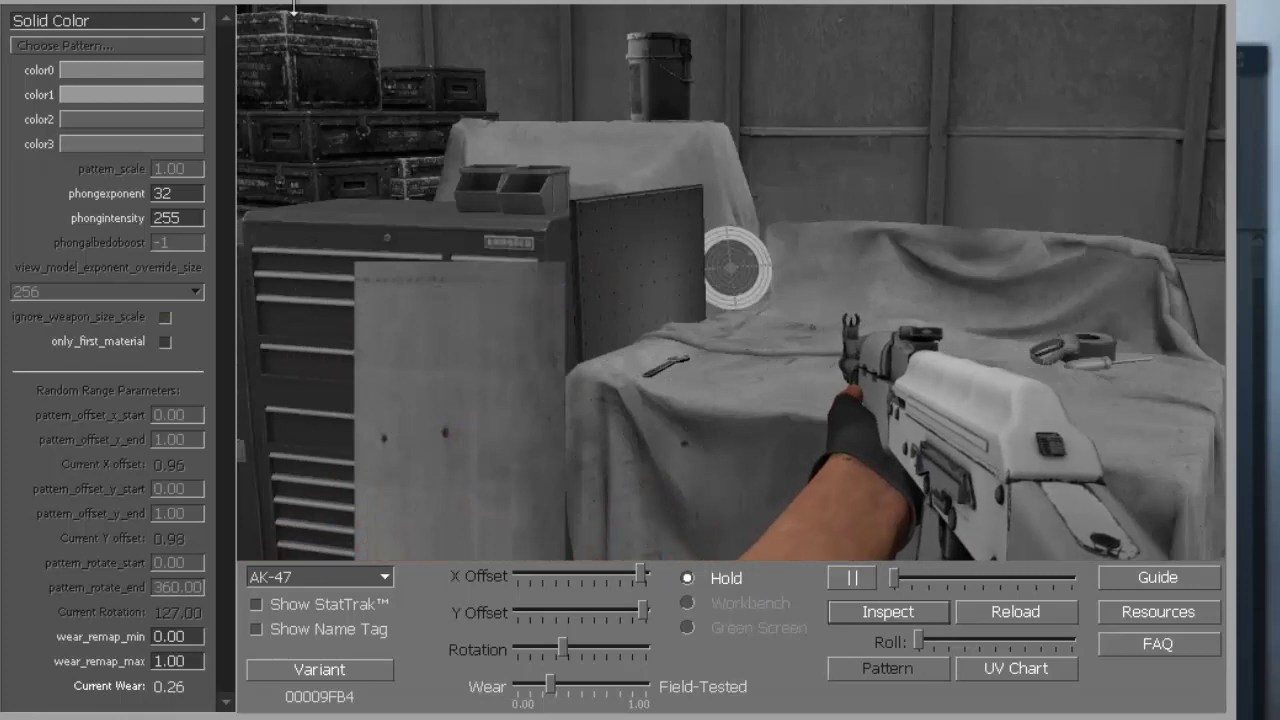
Set color0 of the AK-47's Solid Color finish to red and preview it with the inspect and reload animations.
click(143, 70)
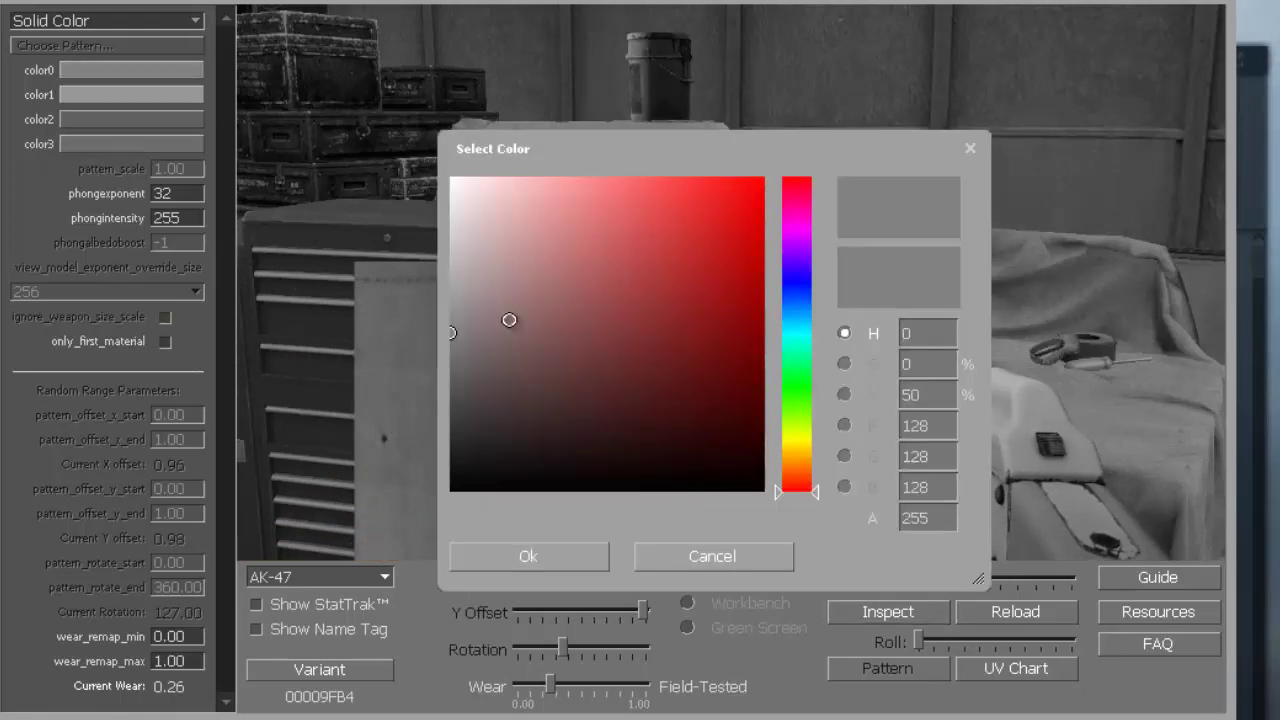
click(763, 240)
click(551, 557)
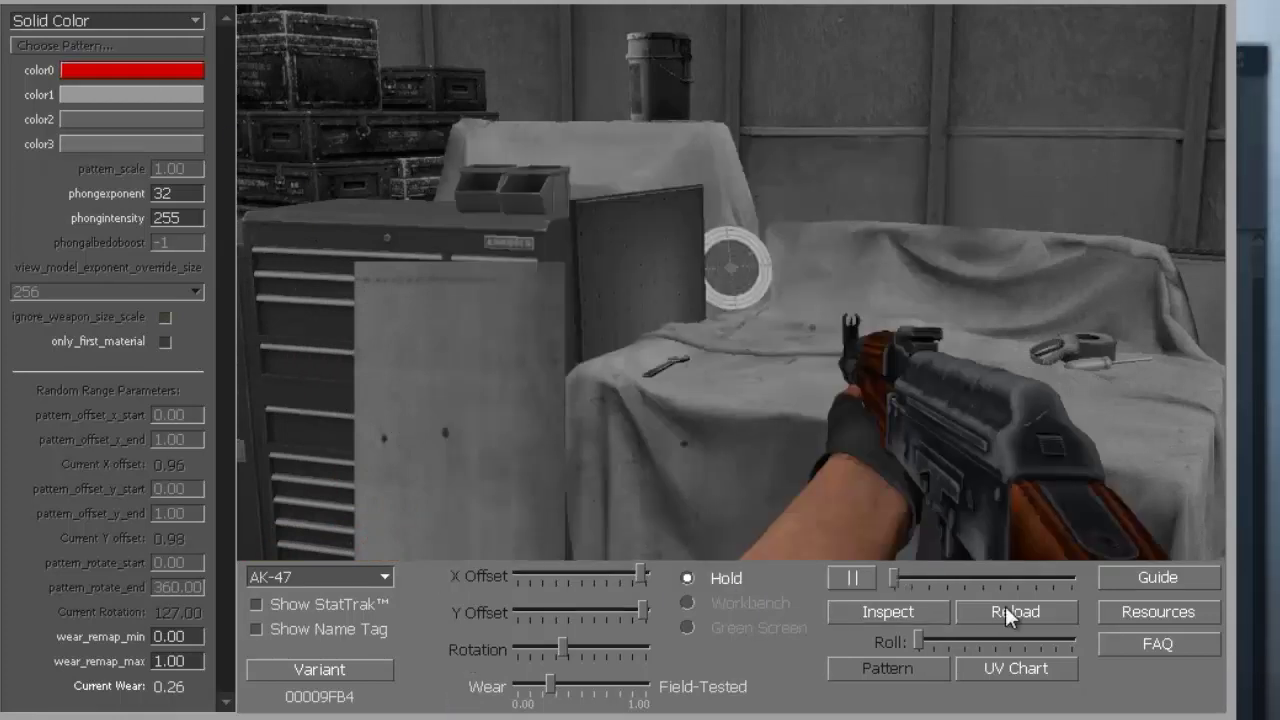
click(926, 614)
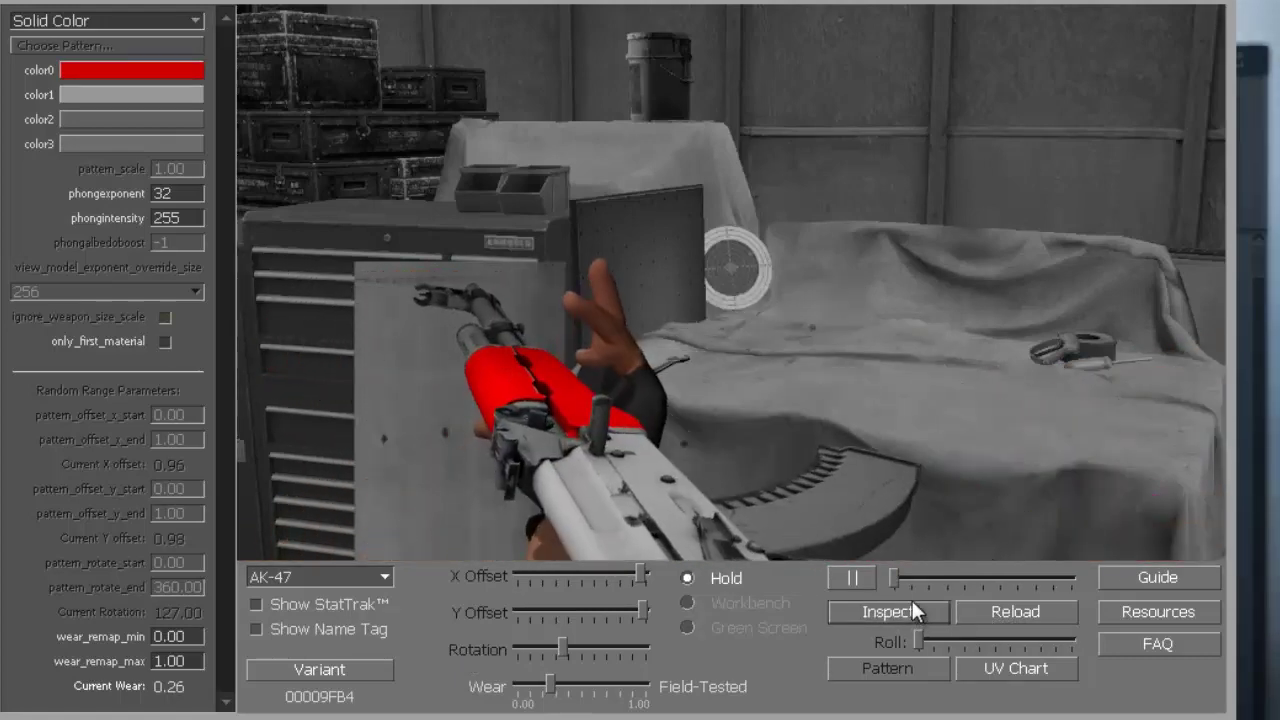
click(902, 603)
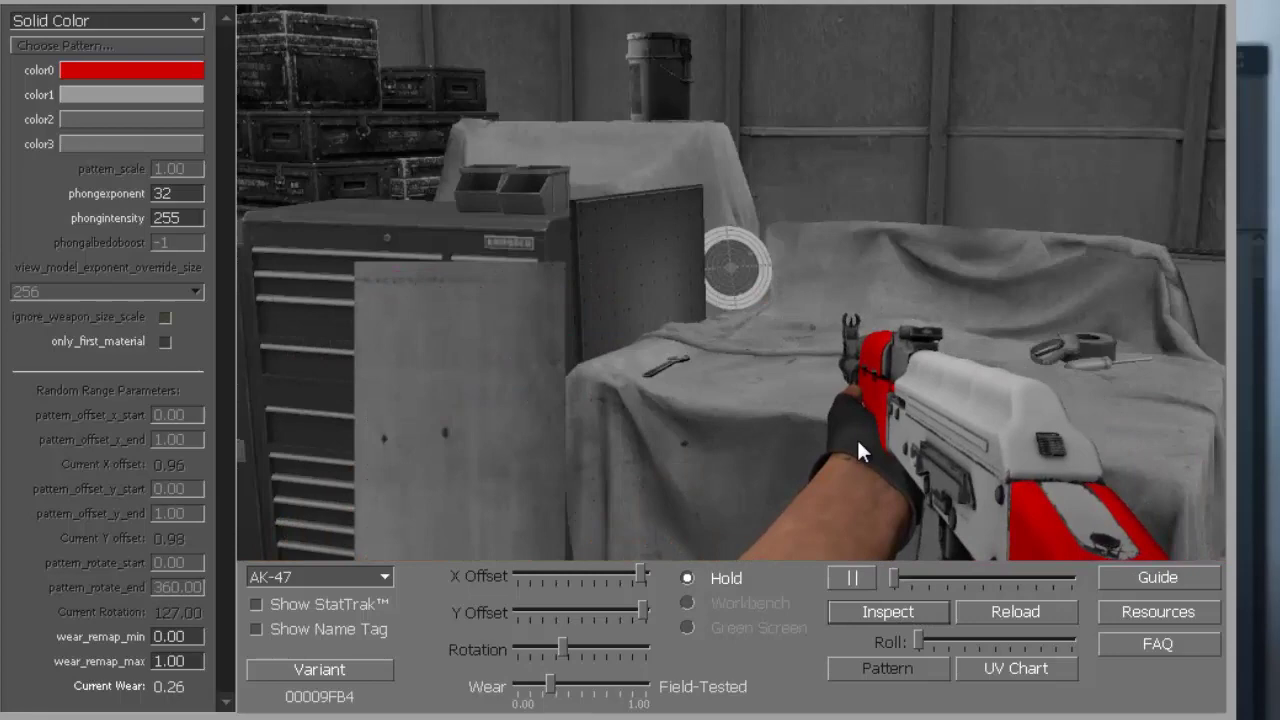
click(970, 607)
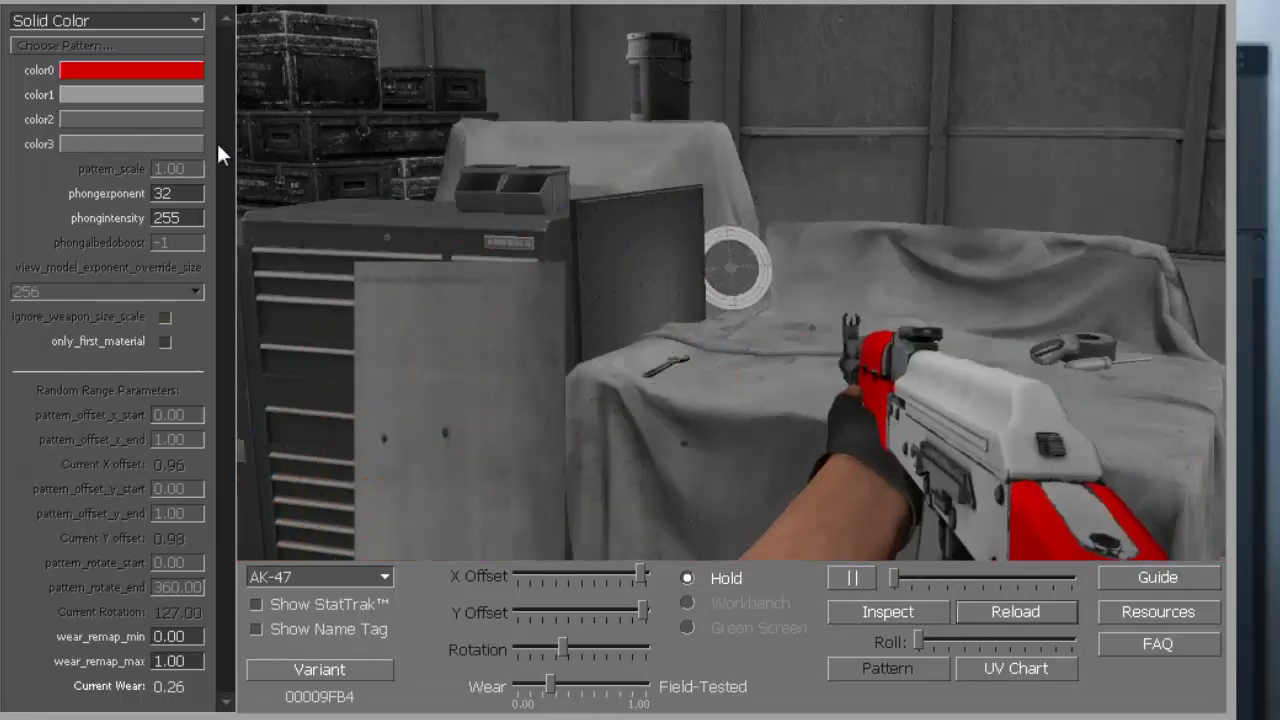
click(859, 616)
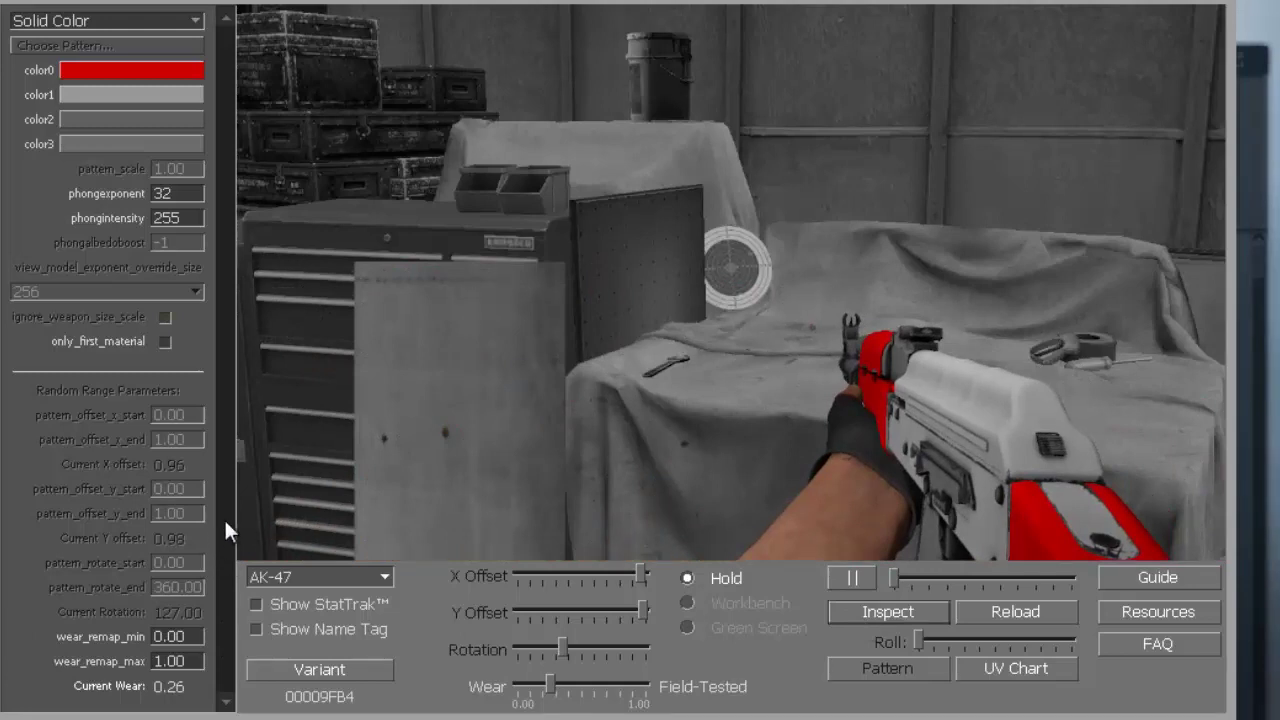
Set color1 of the finish to blue (RGB 0, 12, 255) and preview it with the inspect and reload animations.
click(139, 93)
click(645, 300)
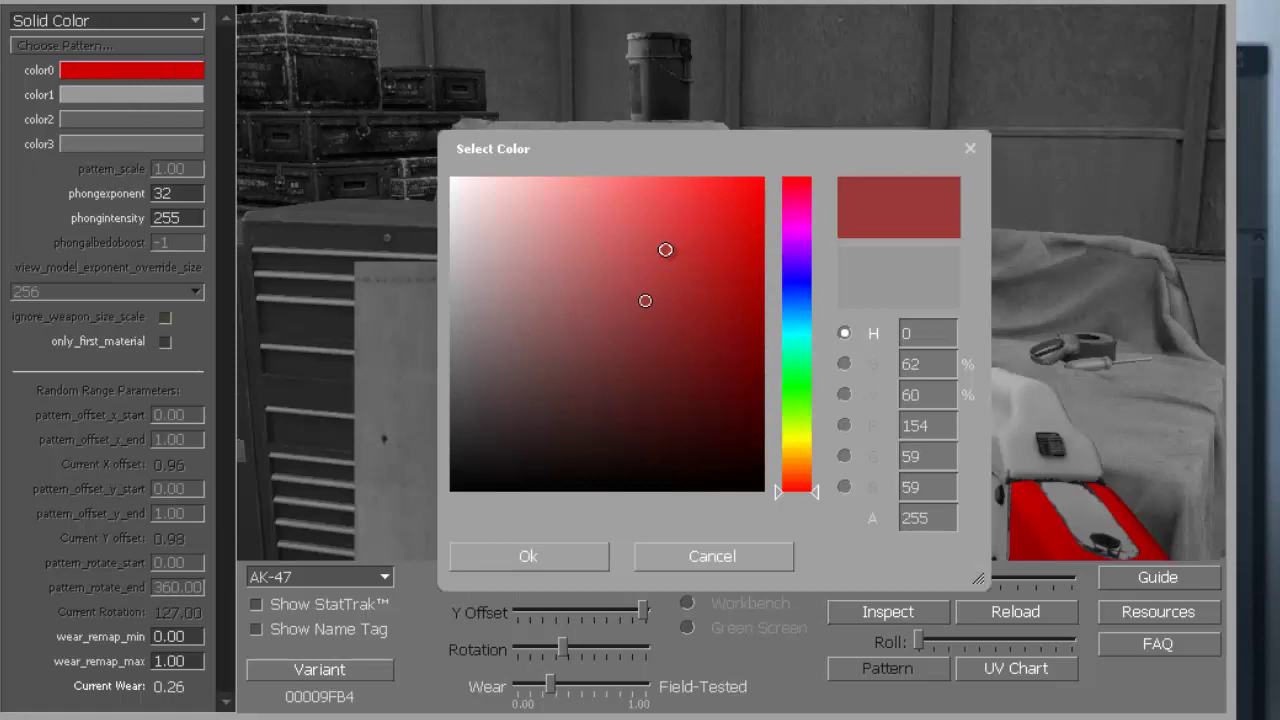
click(711, 306)
click(796, 284)
drag(740, 200, 774, 163)
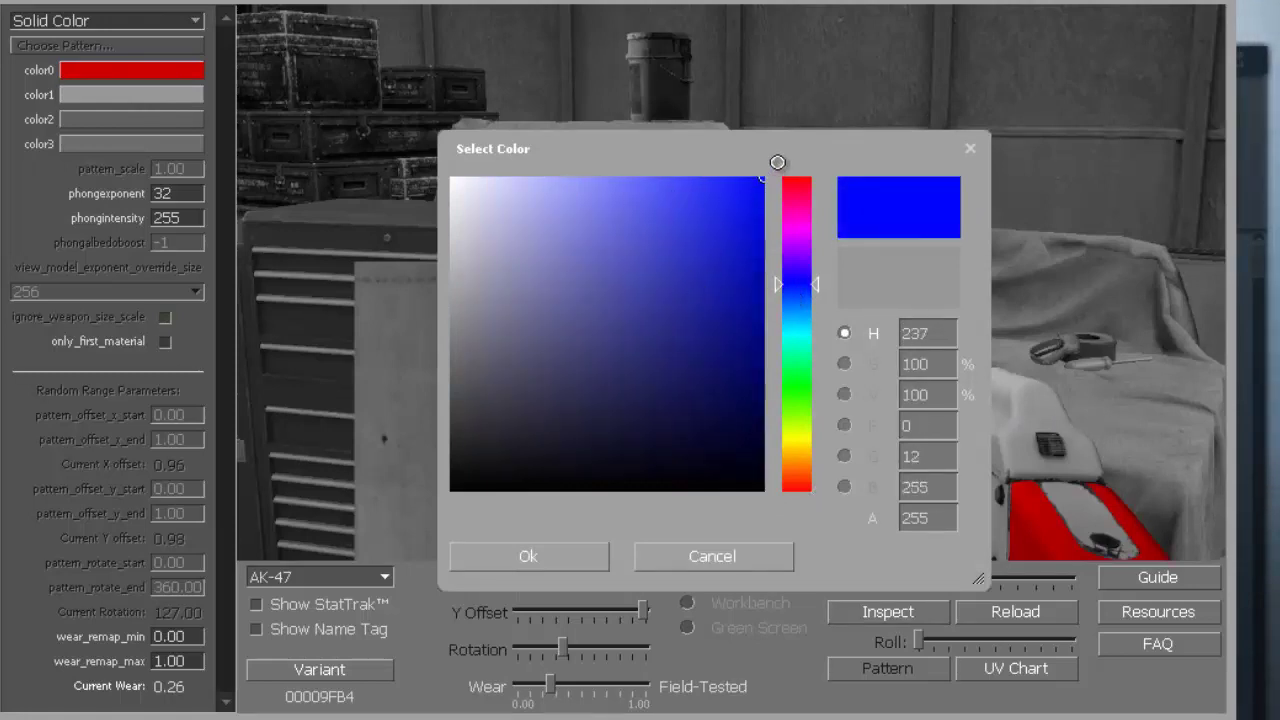
click(595, 558)
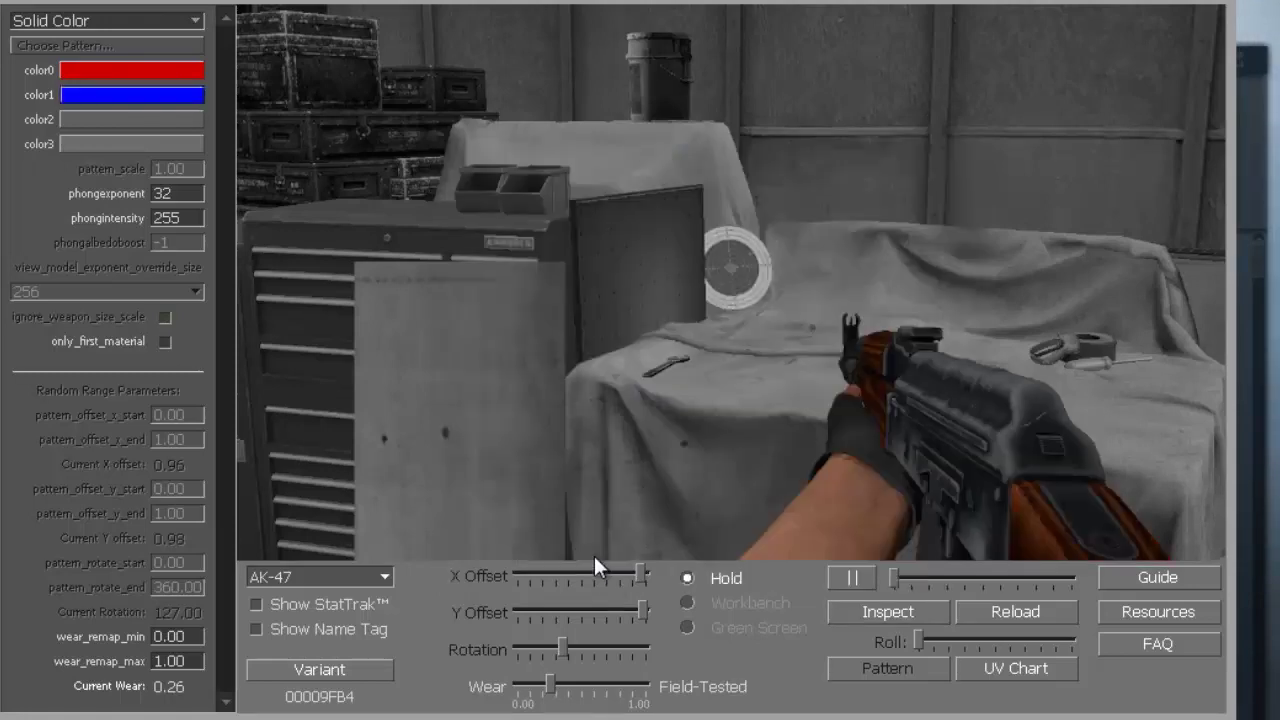
click(870, 611)
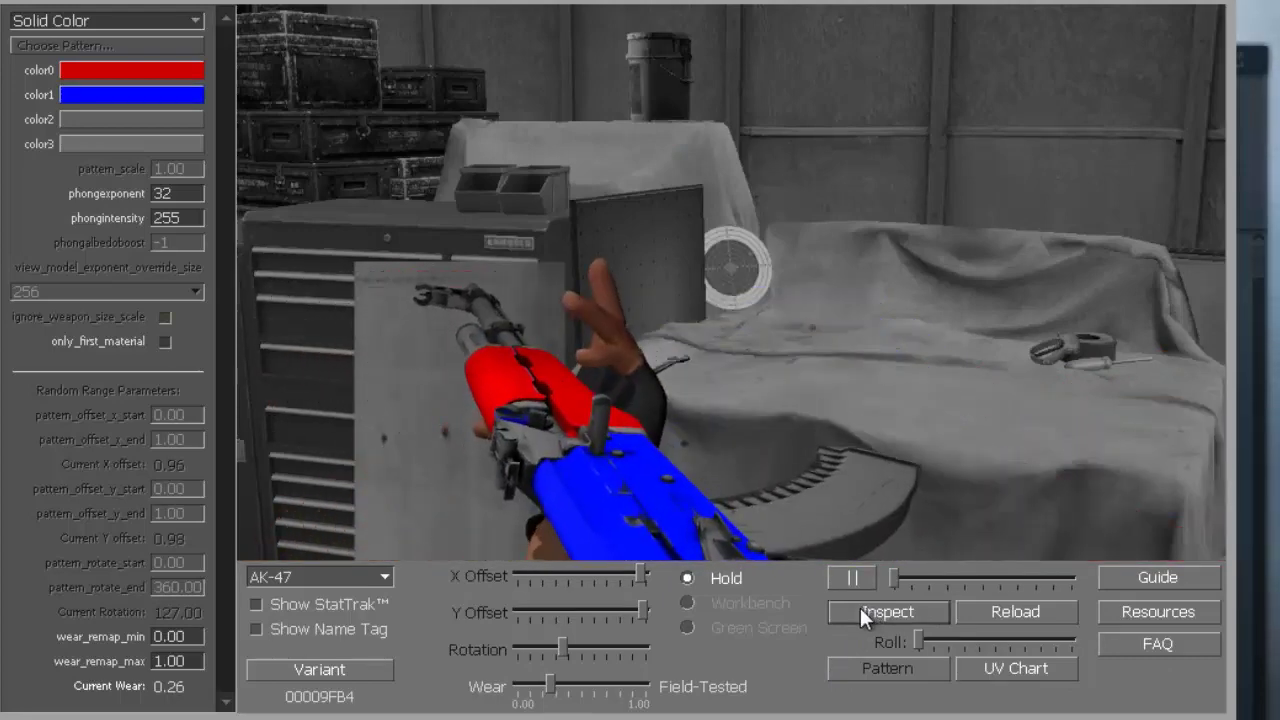
click(1028, 616)
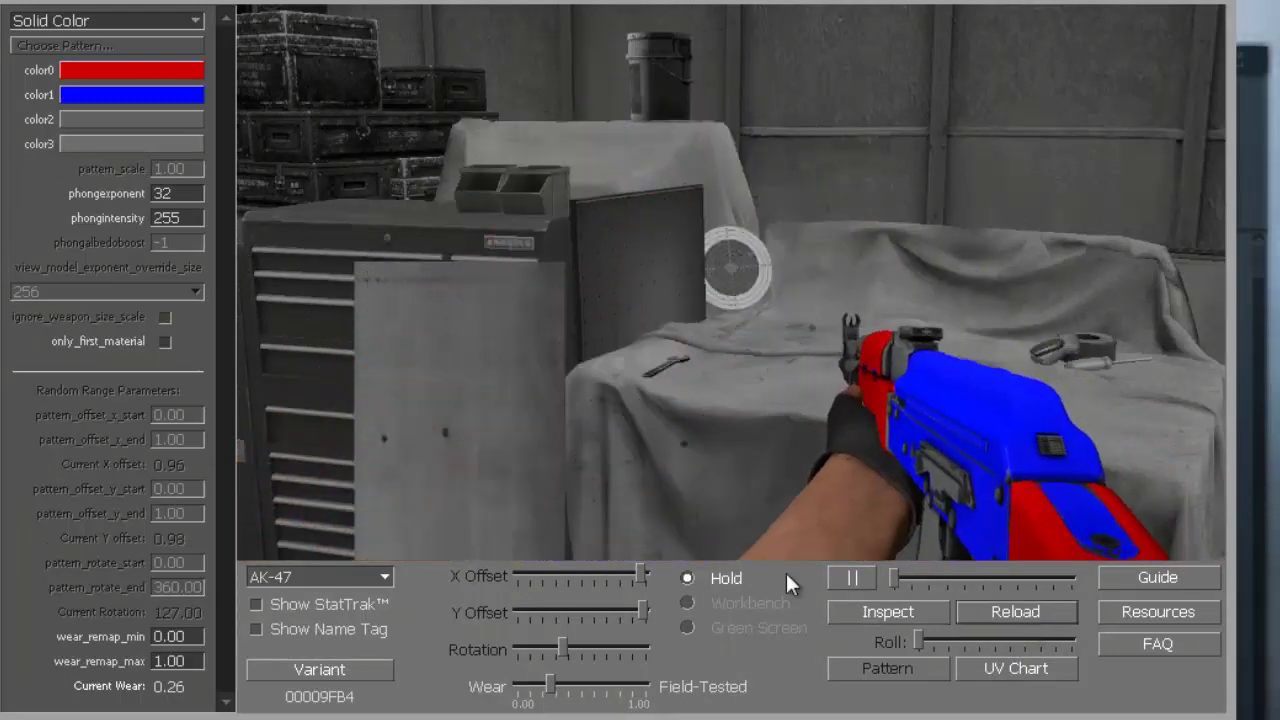
click(873, 613)
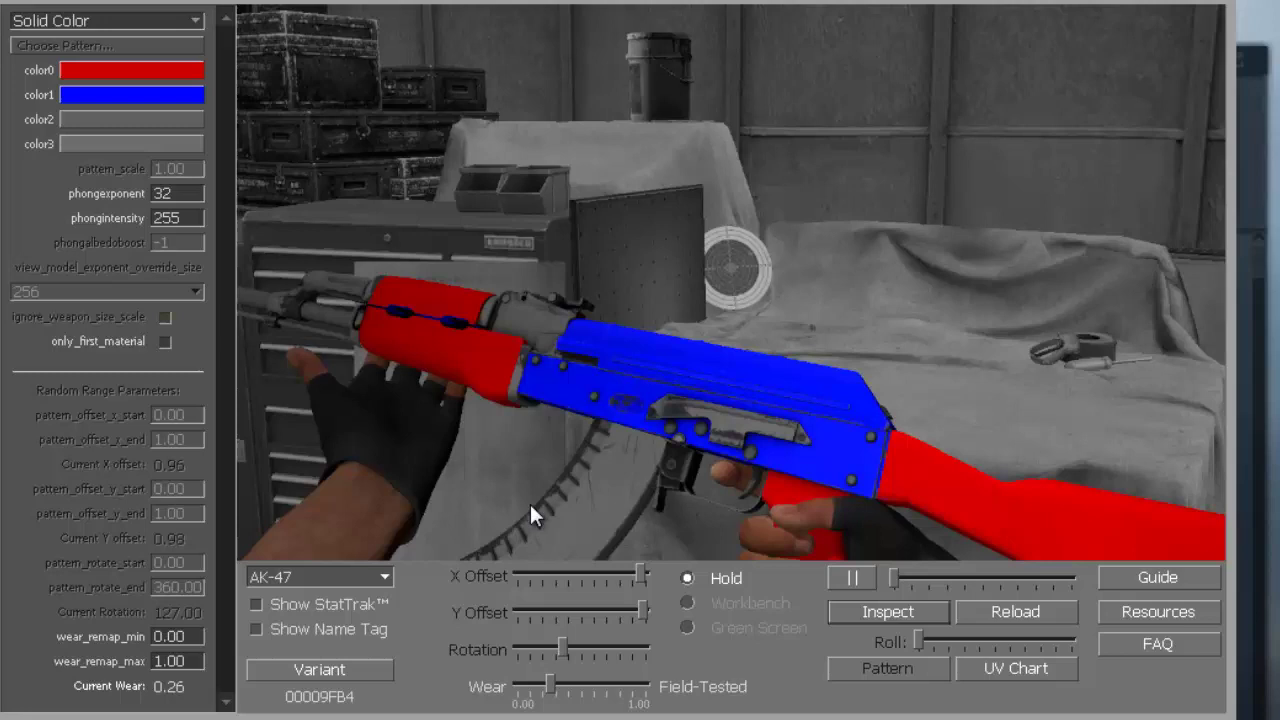
Set color2 of the AK-47 finish to yellow (RGB 255, 216, 0).
click(133, 120)
click(714, 403)
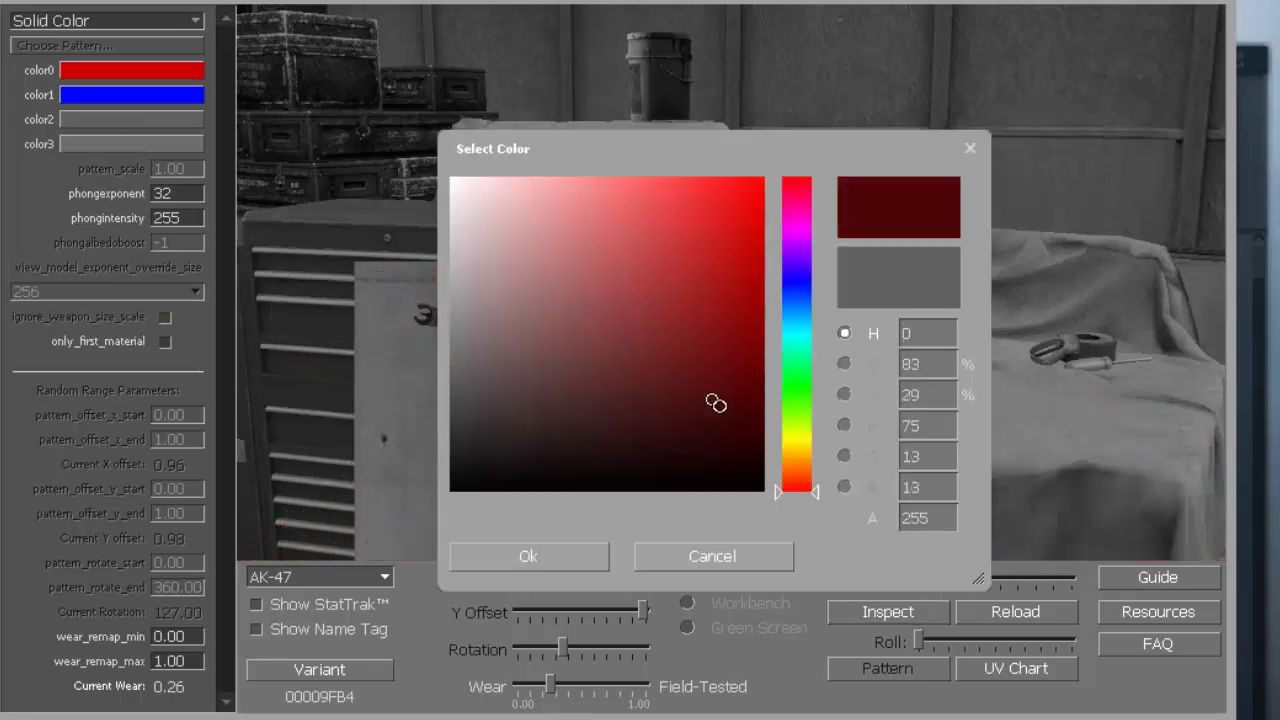
click(725, 409)
click(795, 447)
click(763, 178)
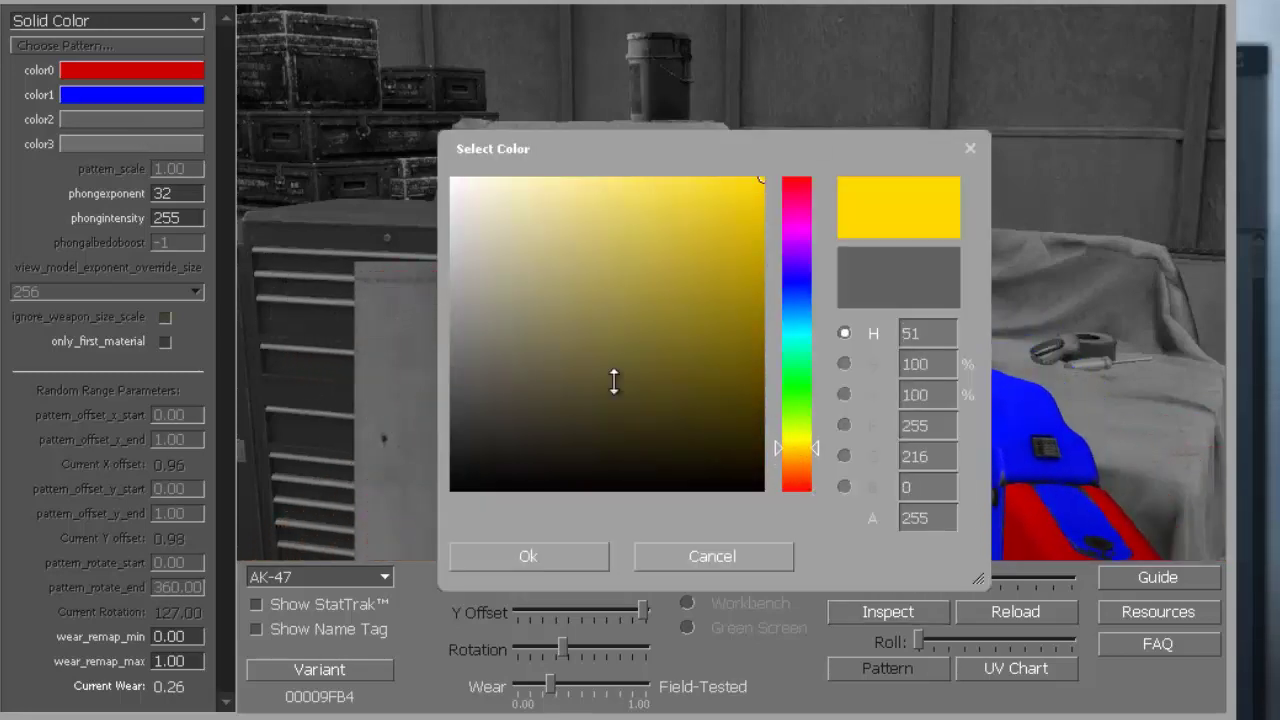
click(507, 567)
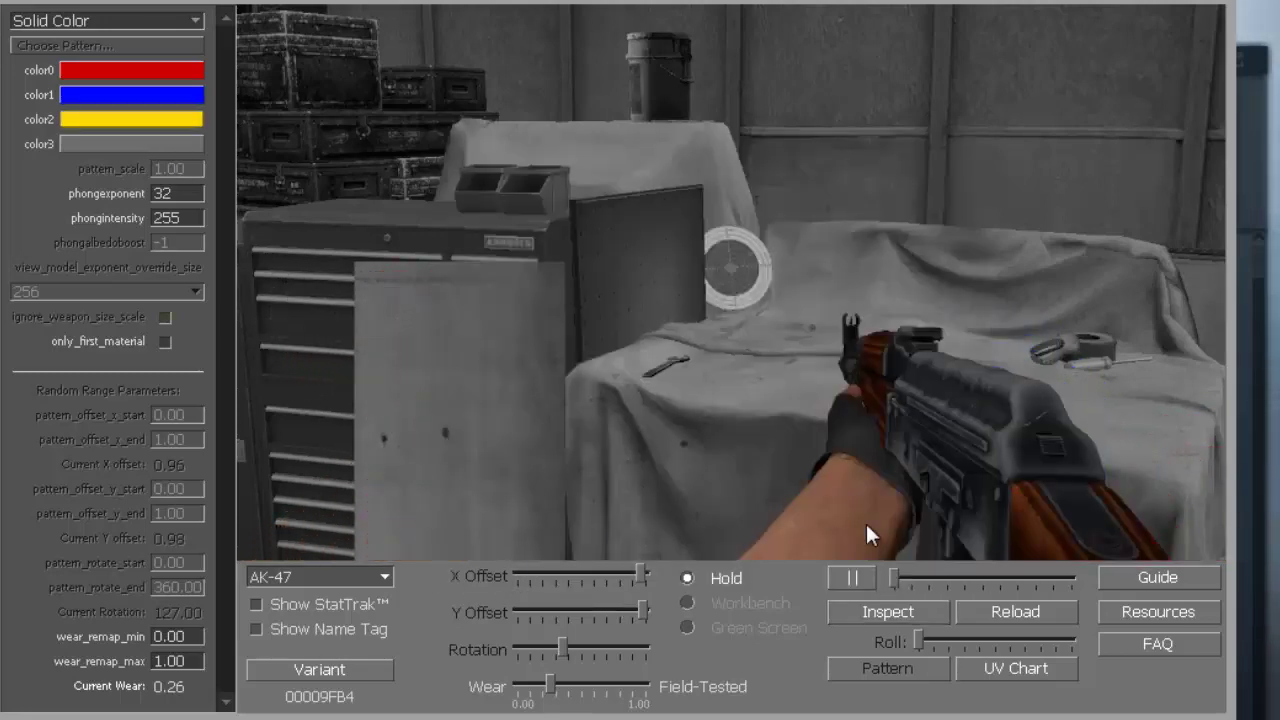
Set color3 of the finish to bright green with hue 104 and preview it with the inspect and reload animations.
click(165, 140)
click(798, 400)
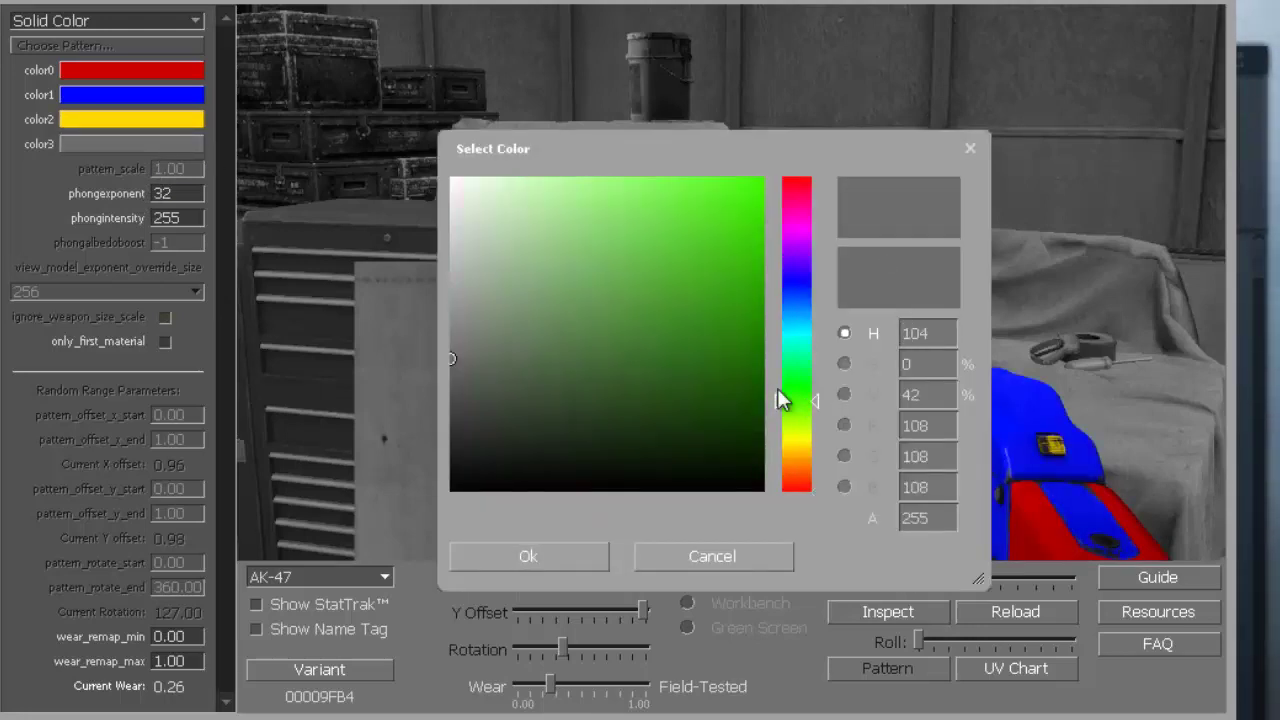
click(762, 207)
click(470, 558)
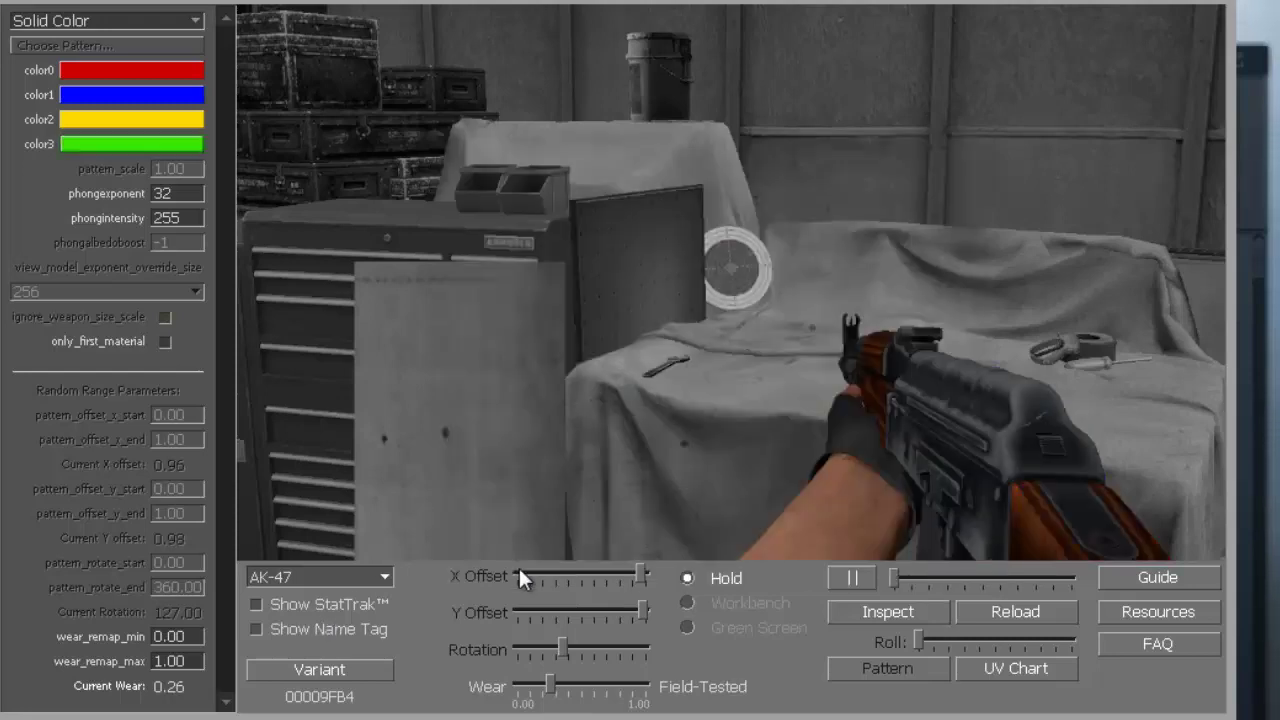
click(887, 607)
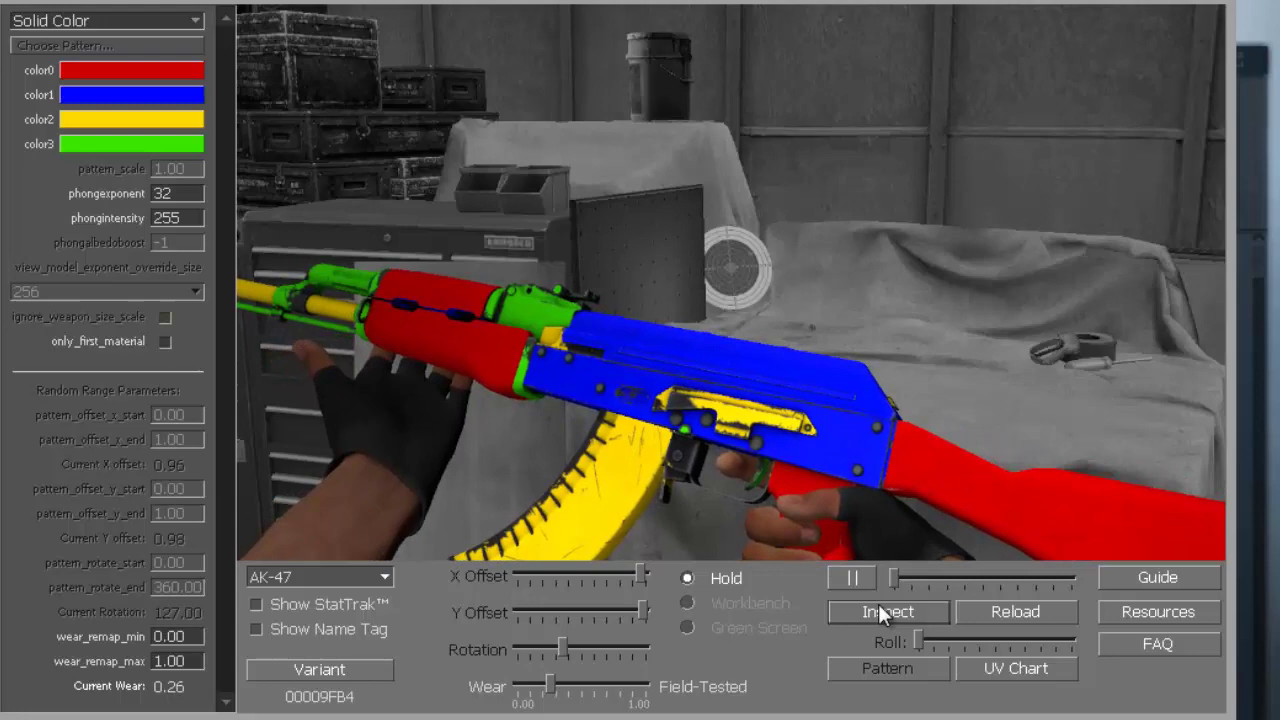
click(1004, 609)
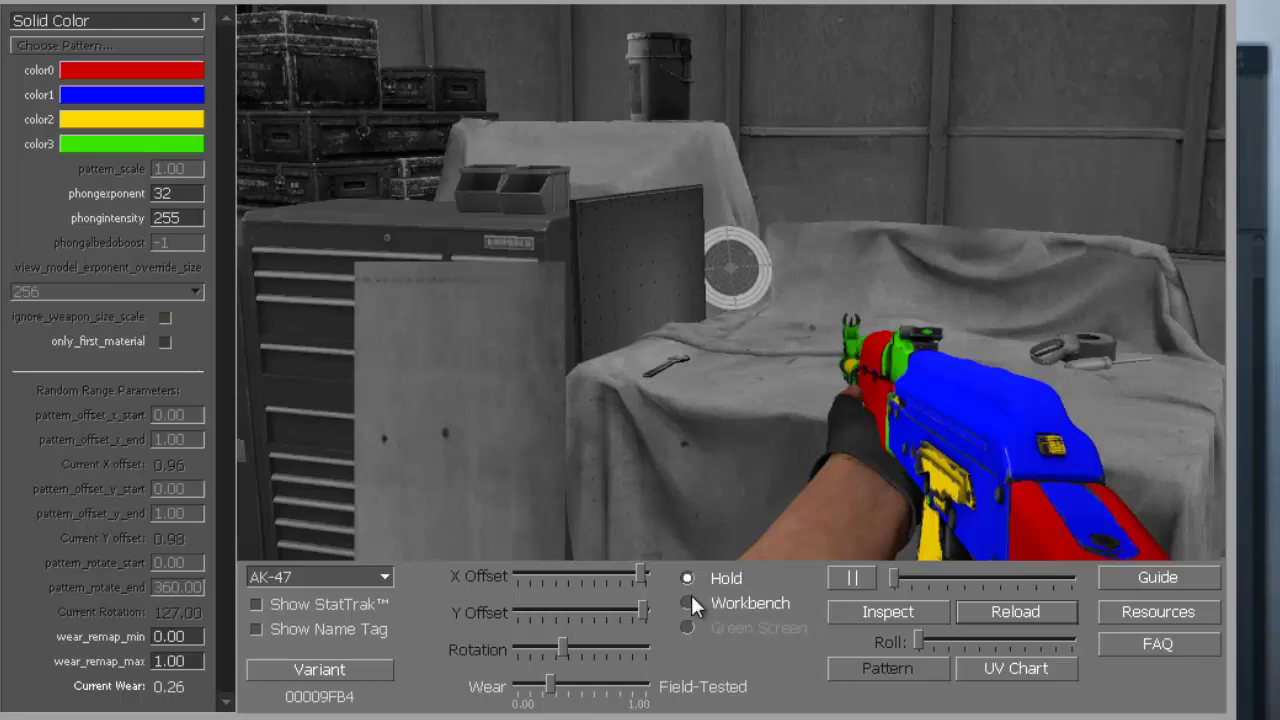
Switch the weapon preview to the Workbench view and set the AK-47's wear to 0.00.
click(690, 603)
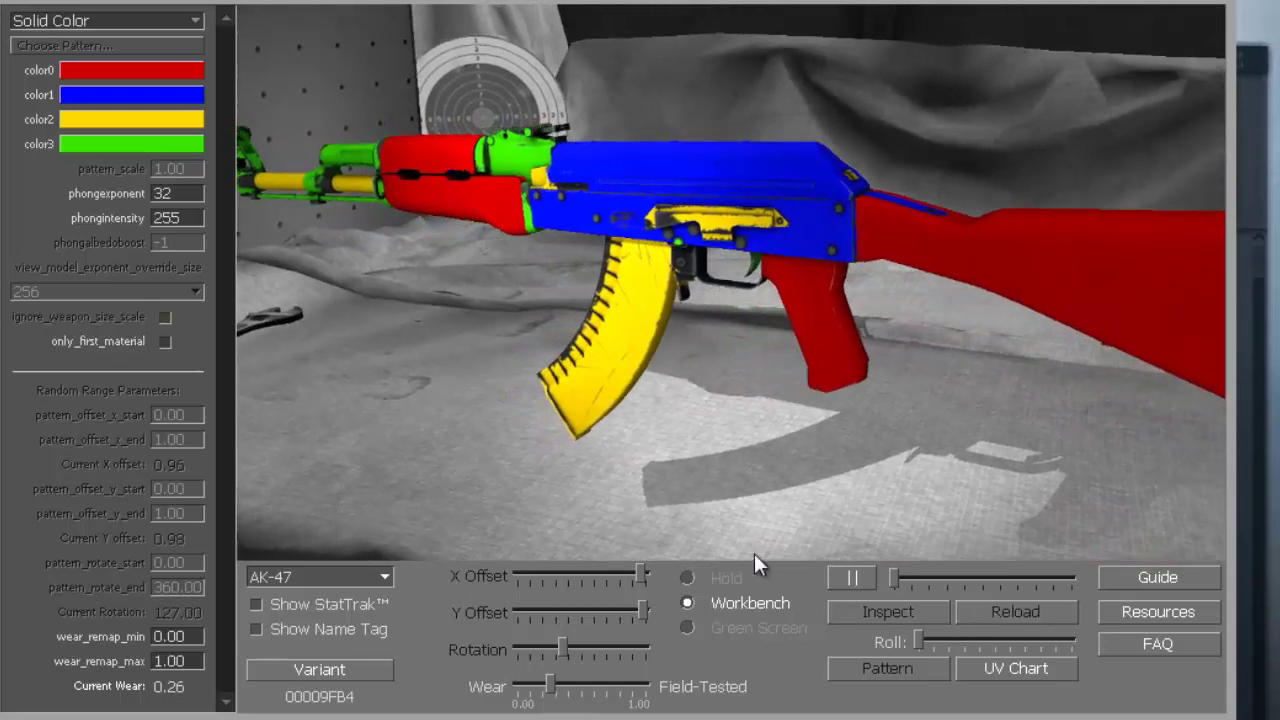
drag(918, 642, 1035, 560)
drag(866, 546, 223, 677)
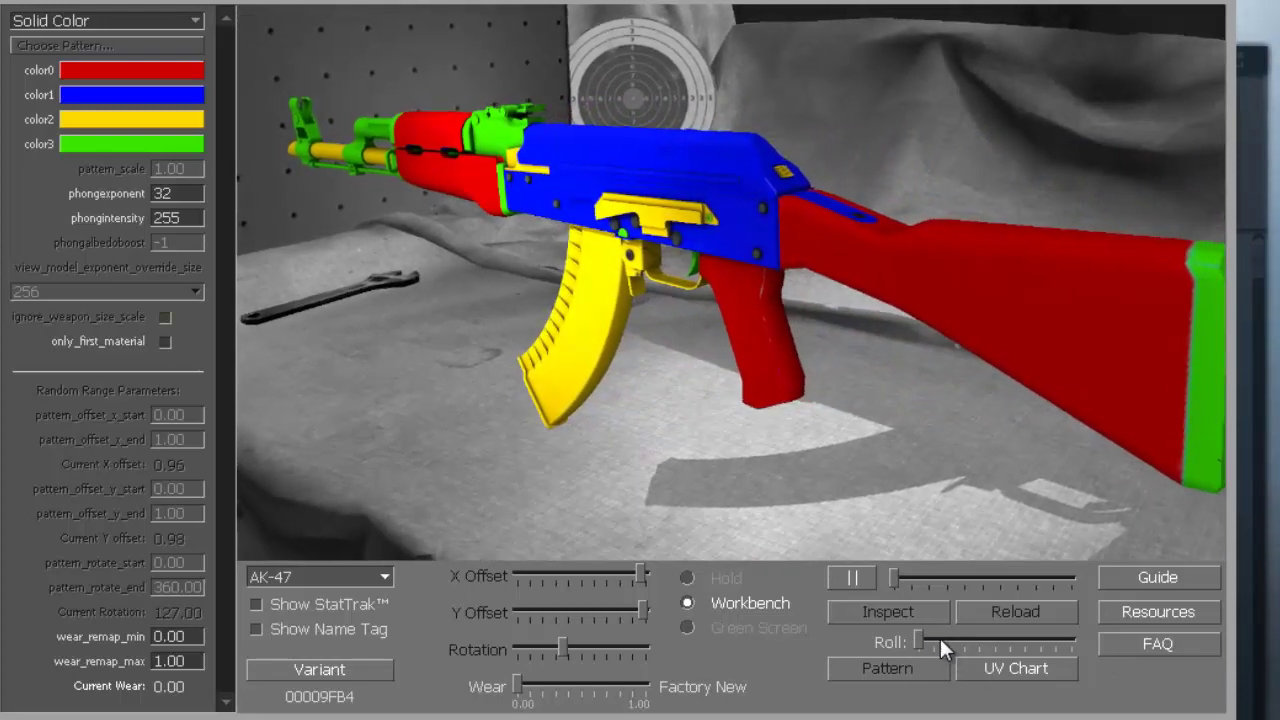
Switch the weapon preview to Green Screen and examine how the colors are laid out on the AK-47's UV chart.
click(687, 628)
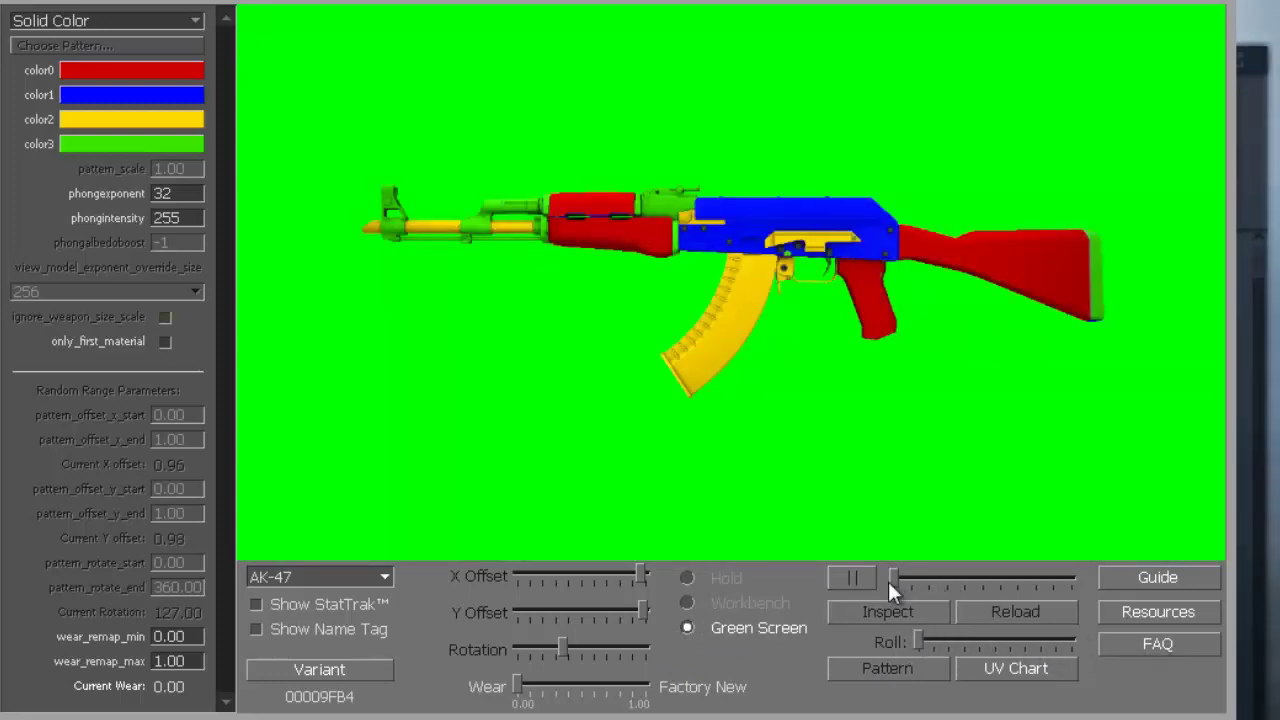
click(1008, 671)
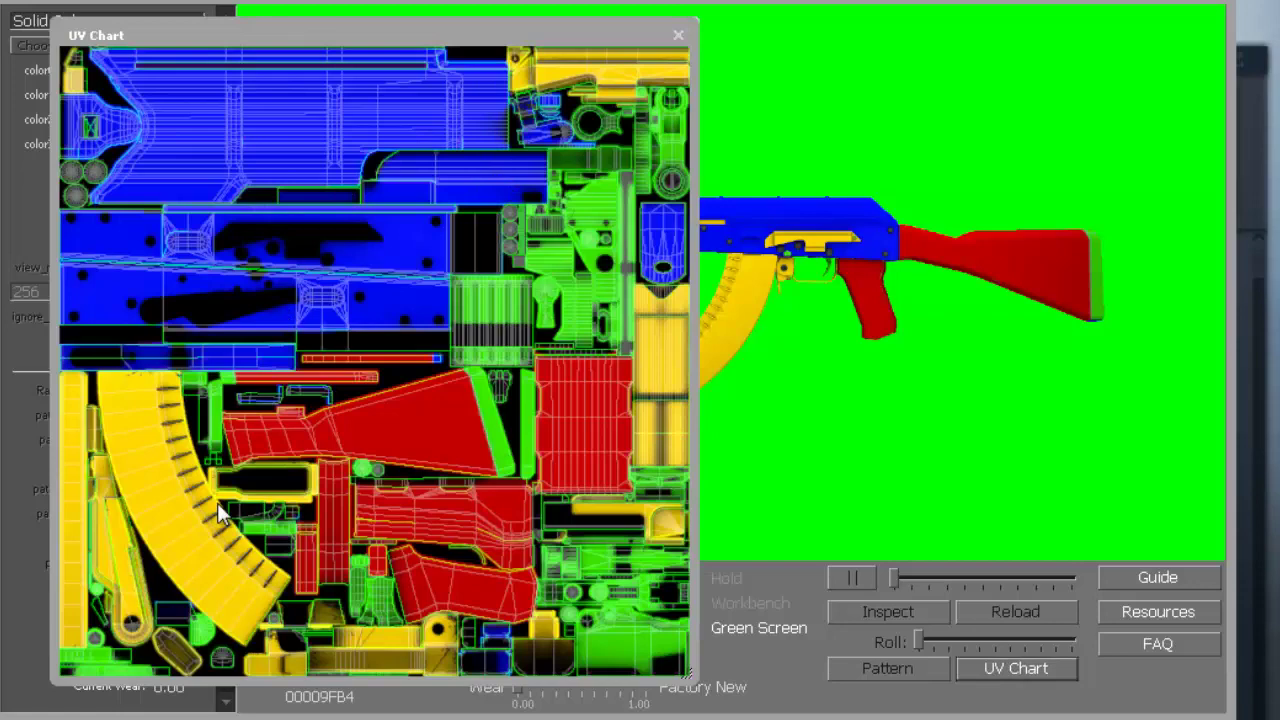
drag(638, 28, 769, 71)
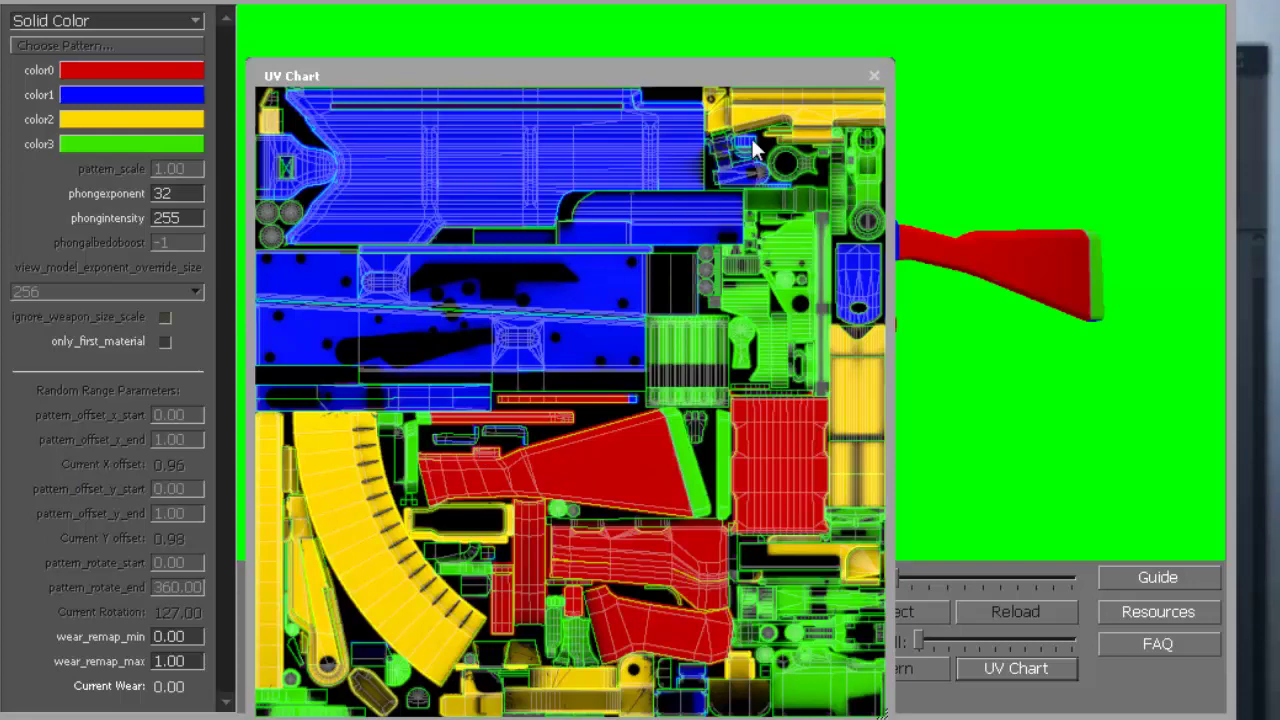
click(872, 77)
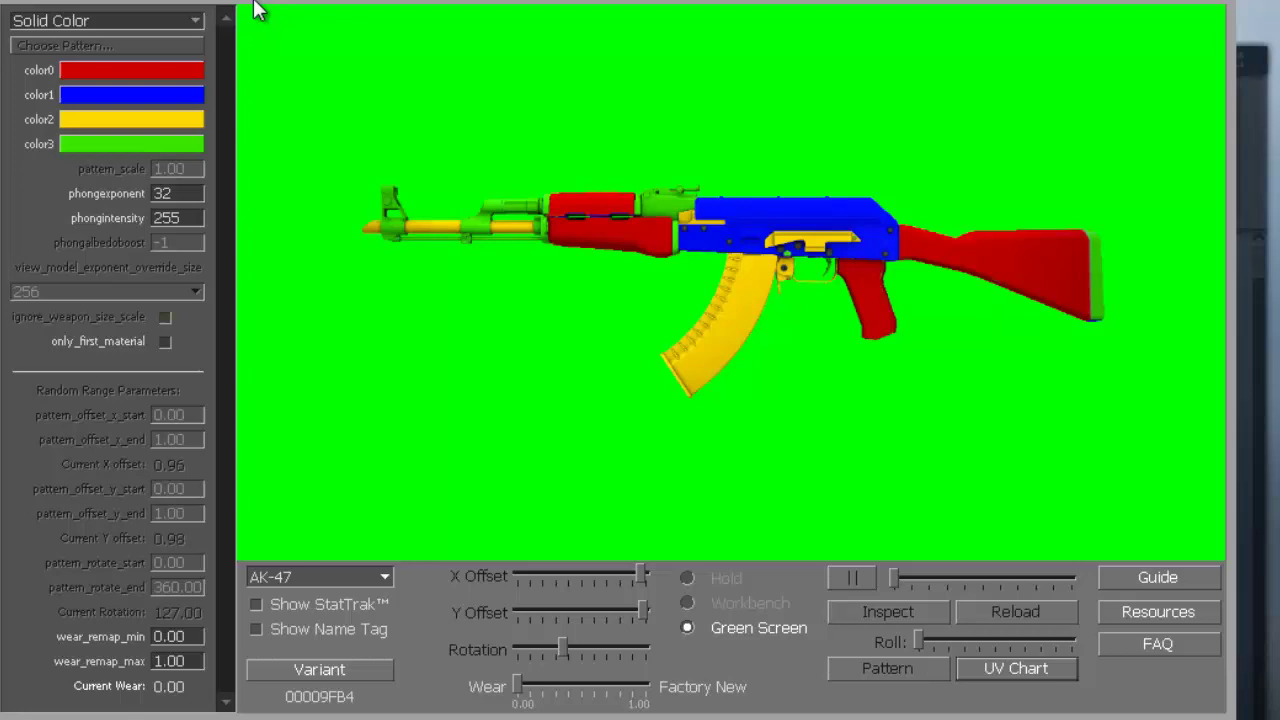
Show the StatTrak counter and the name tag on the AK-47.
click(195, 21)
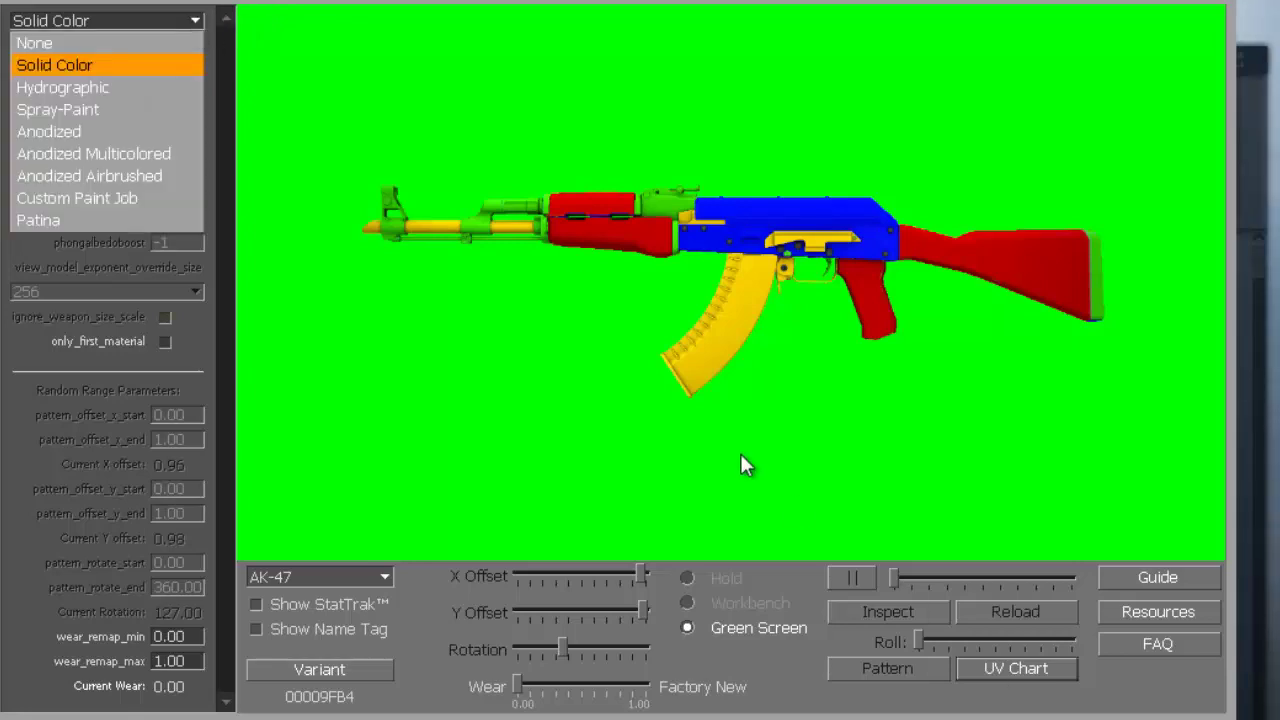
click(642, 195)
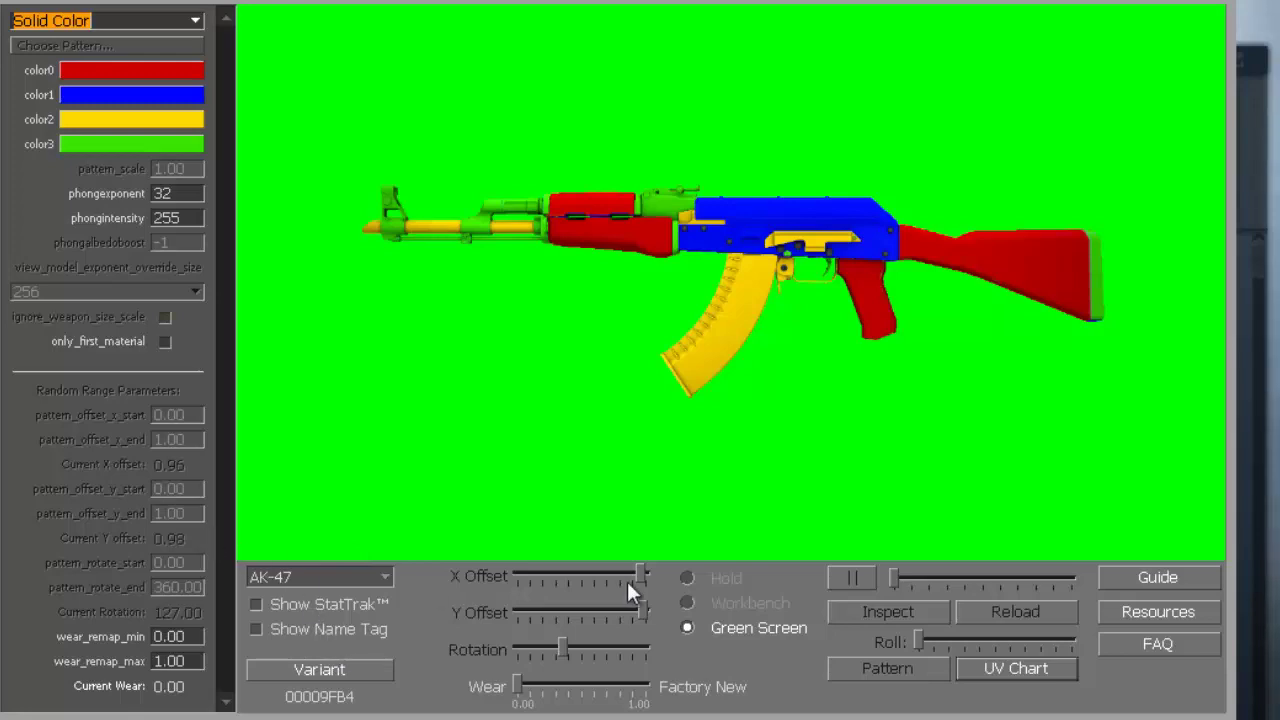
click(256, 603)
click(260, 628)
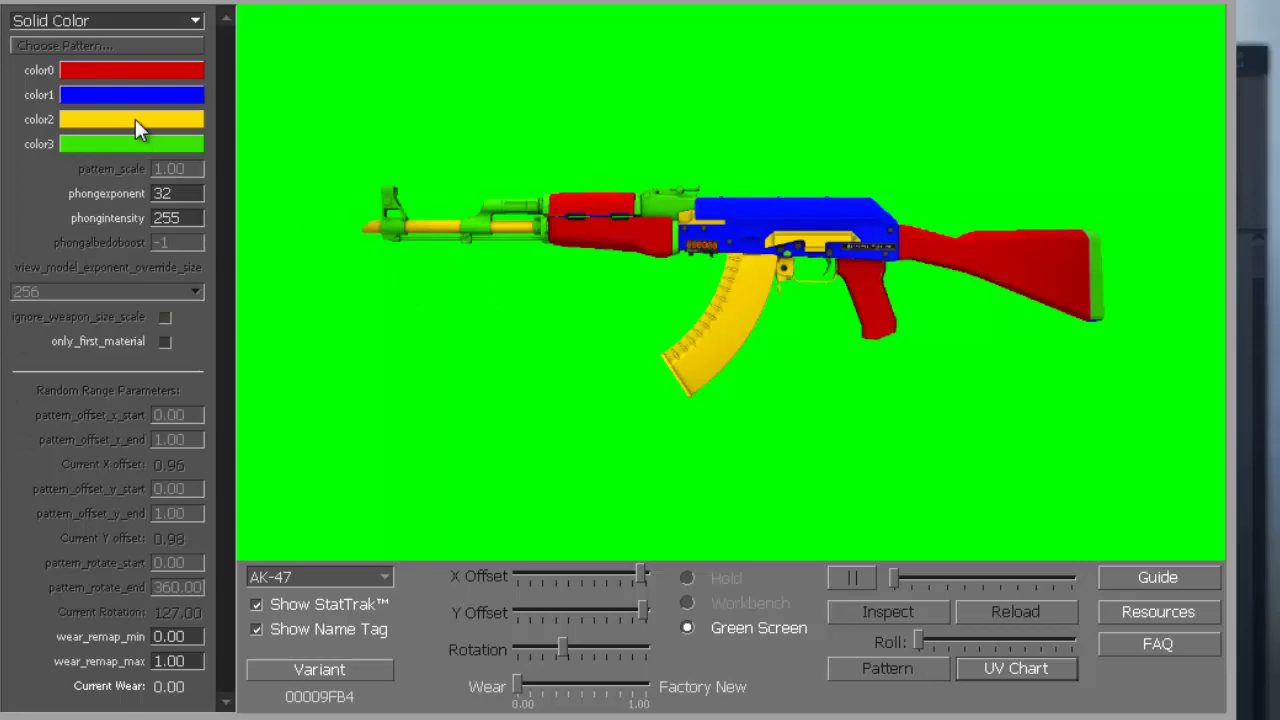
Try the Hydrographic finish style on the AK-47 twice to compare it with Solid Color, restoring Solid Color each time.
click(193, 20)
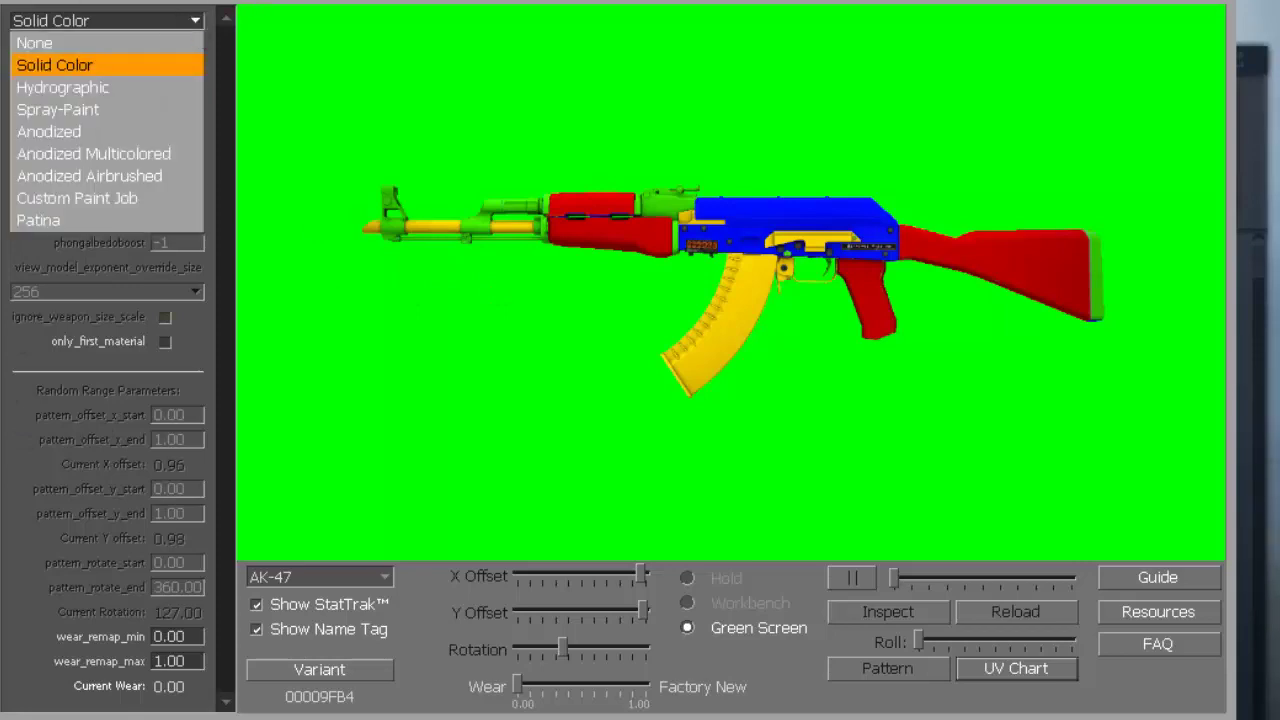
click(72, 90)
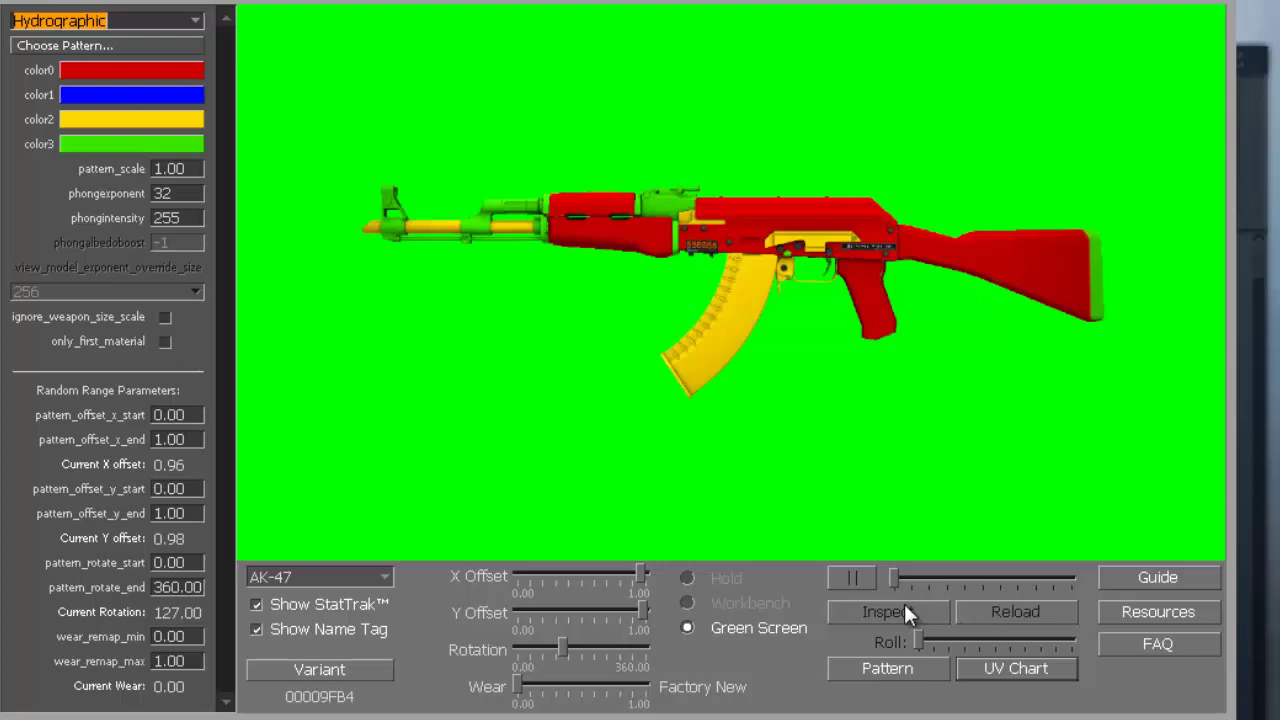
click(193, 20)
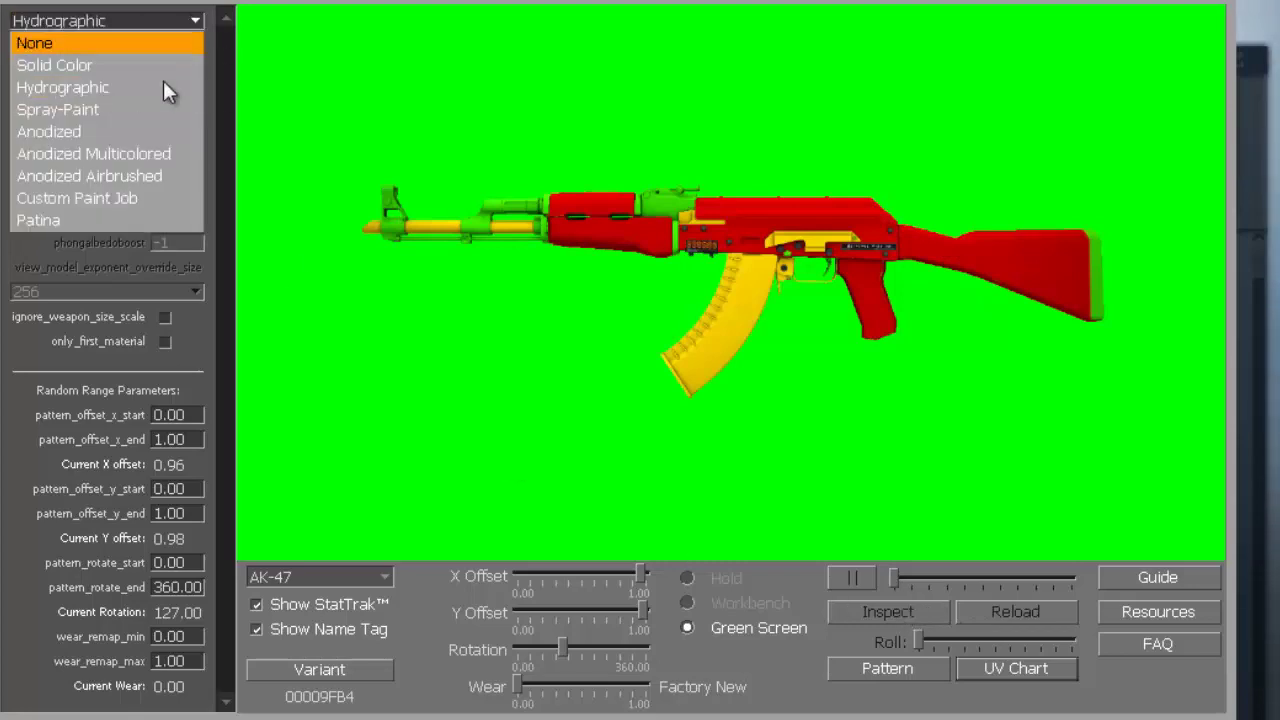
click(154, 63)
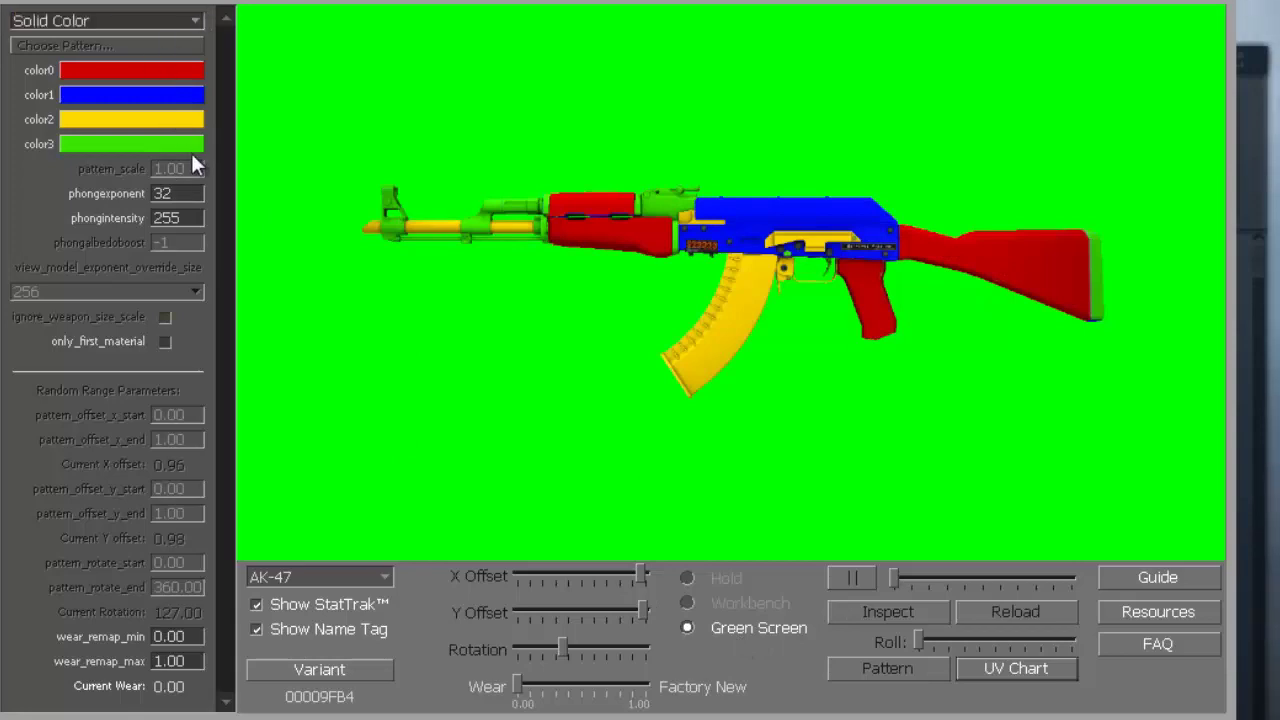
click(196, 20)
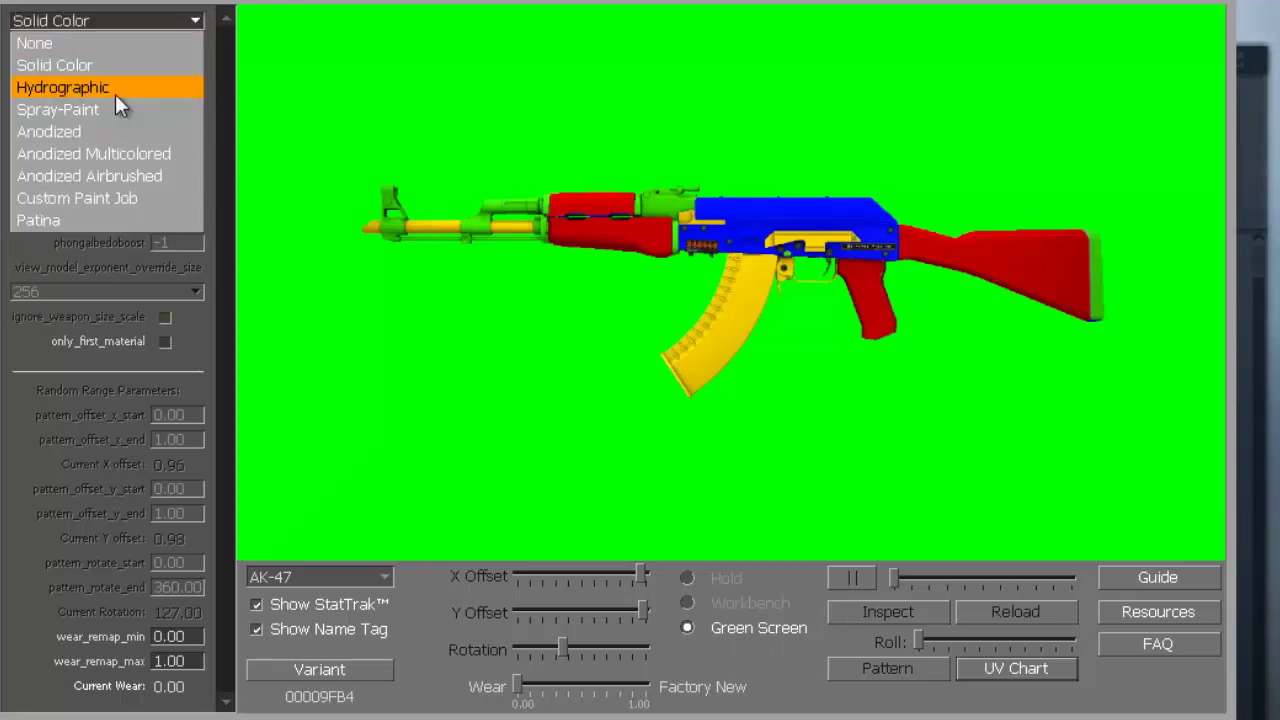
click(115, 94)
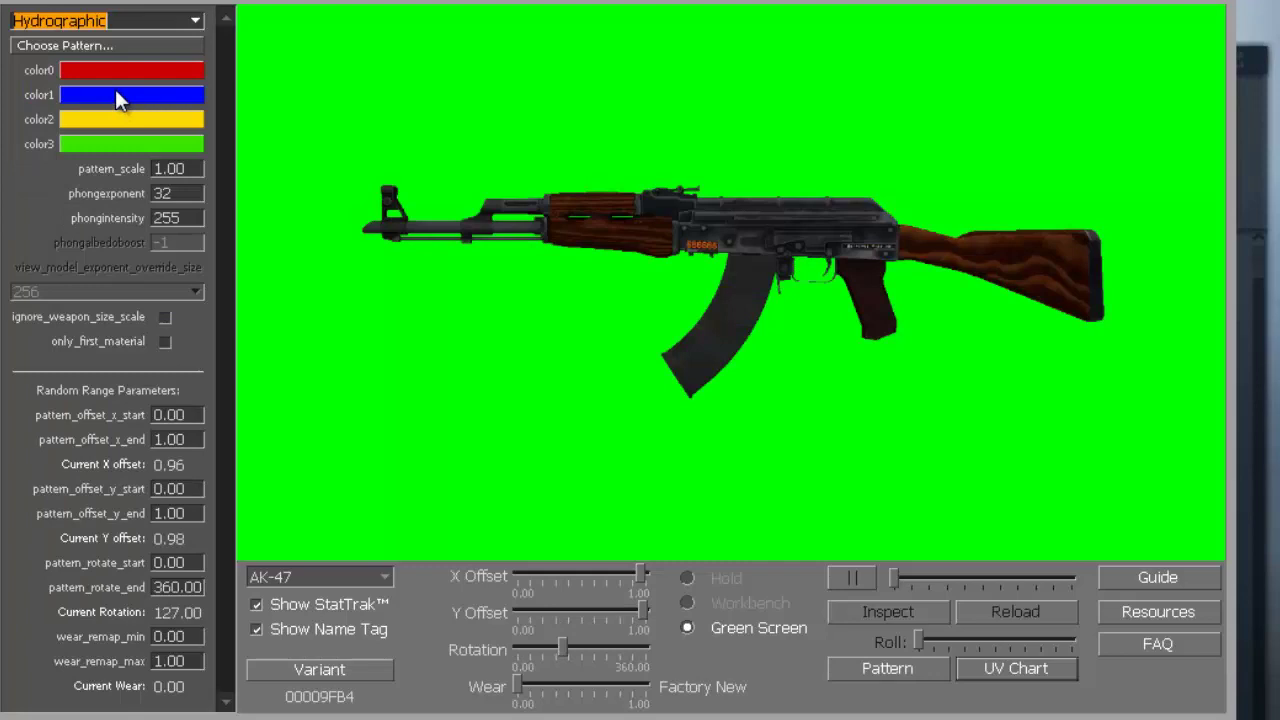
click(195, 20)
click(171, 66)
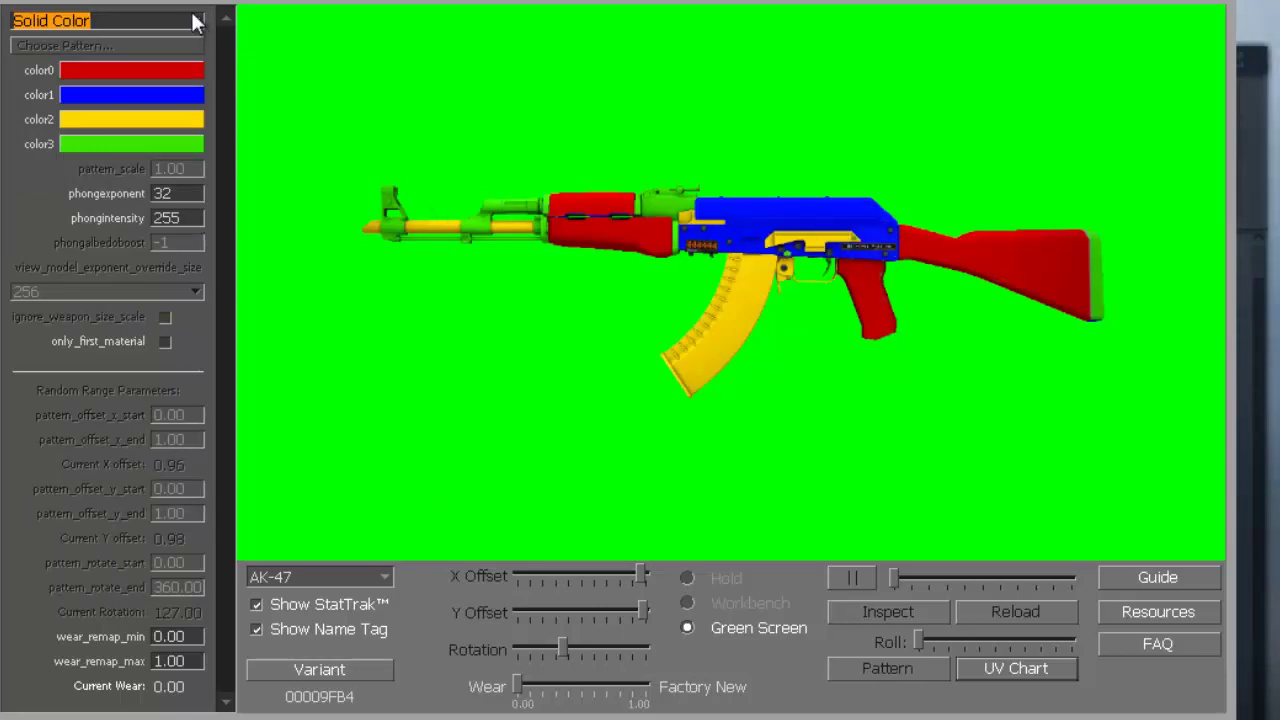
Apply the Hydrographic finish style to the AK-47 and adjust its pattern to X offset 0.22 and Y offset 0.79.
click(194, 15)
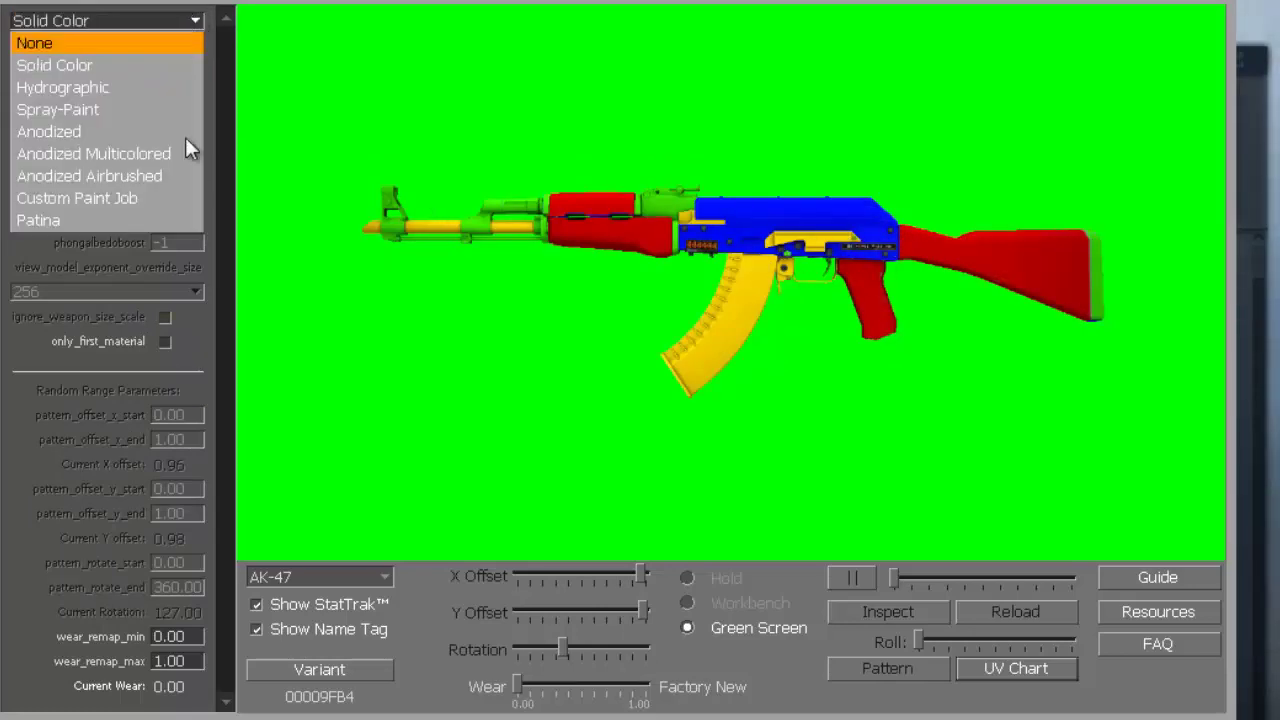
click(120, 90)
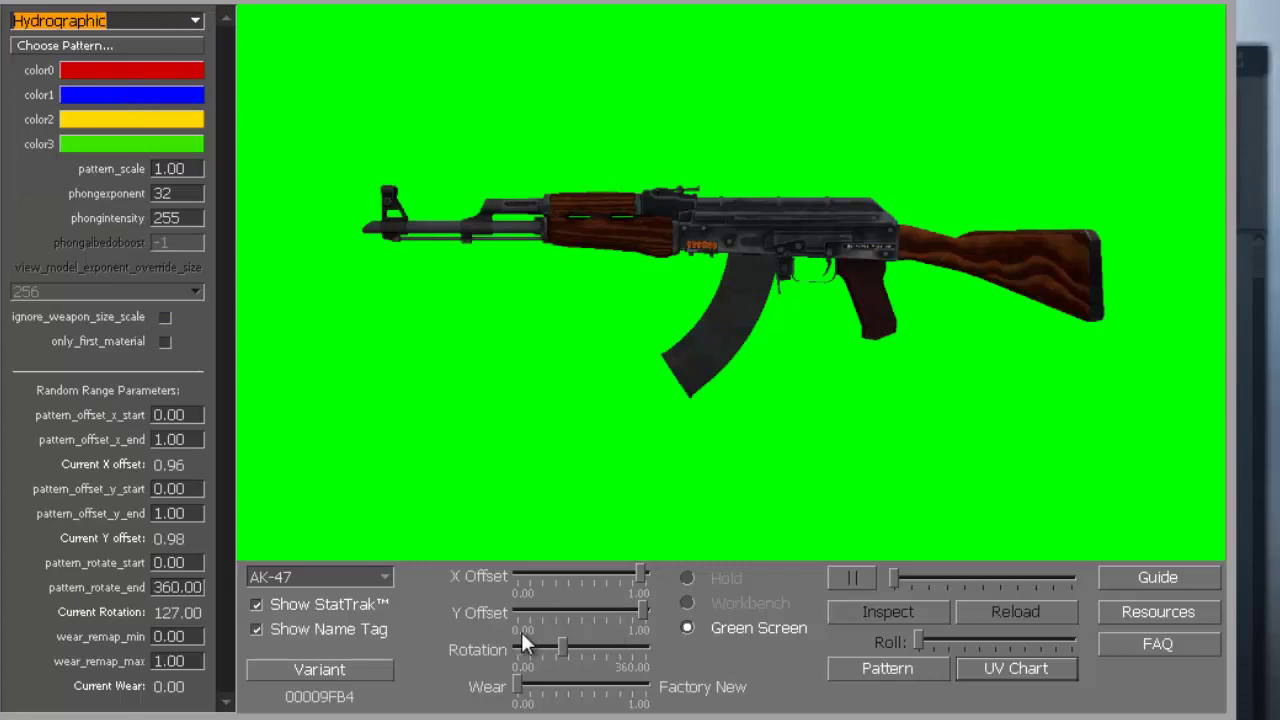
drag(643, 608, 516, 600)
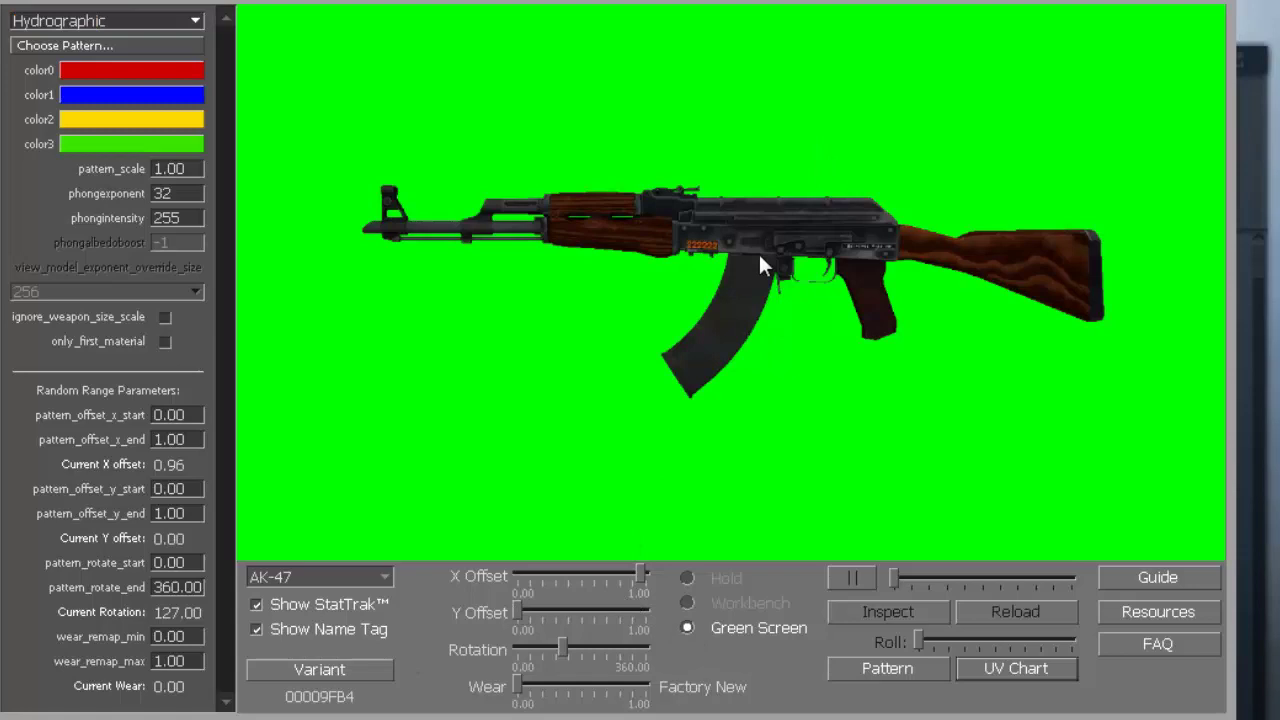
drag(640, 578, 557, 579)
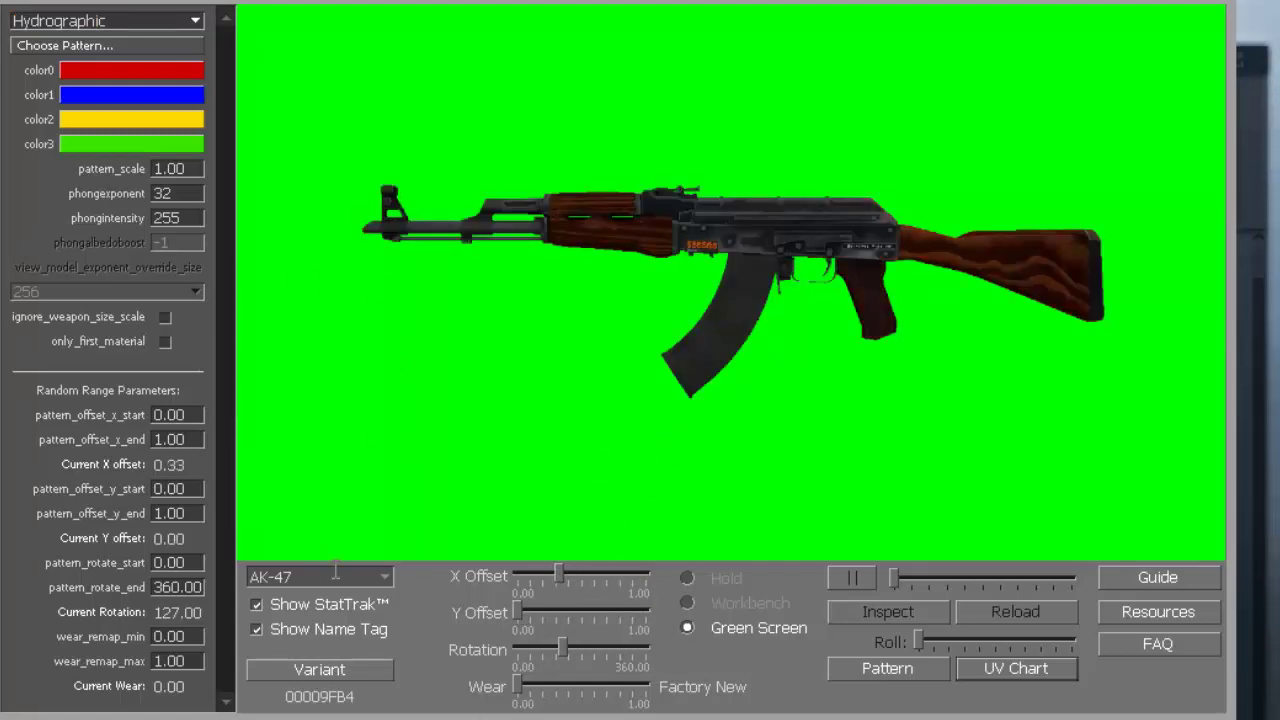
drag(516, 611, 614, 611)
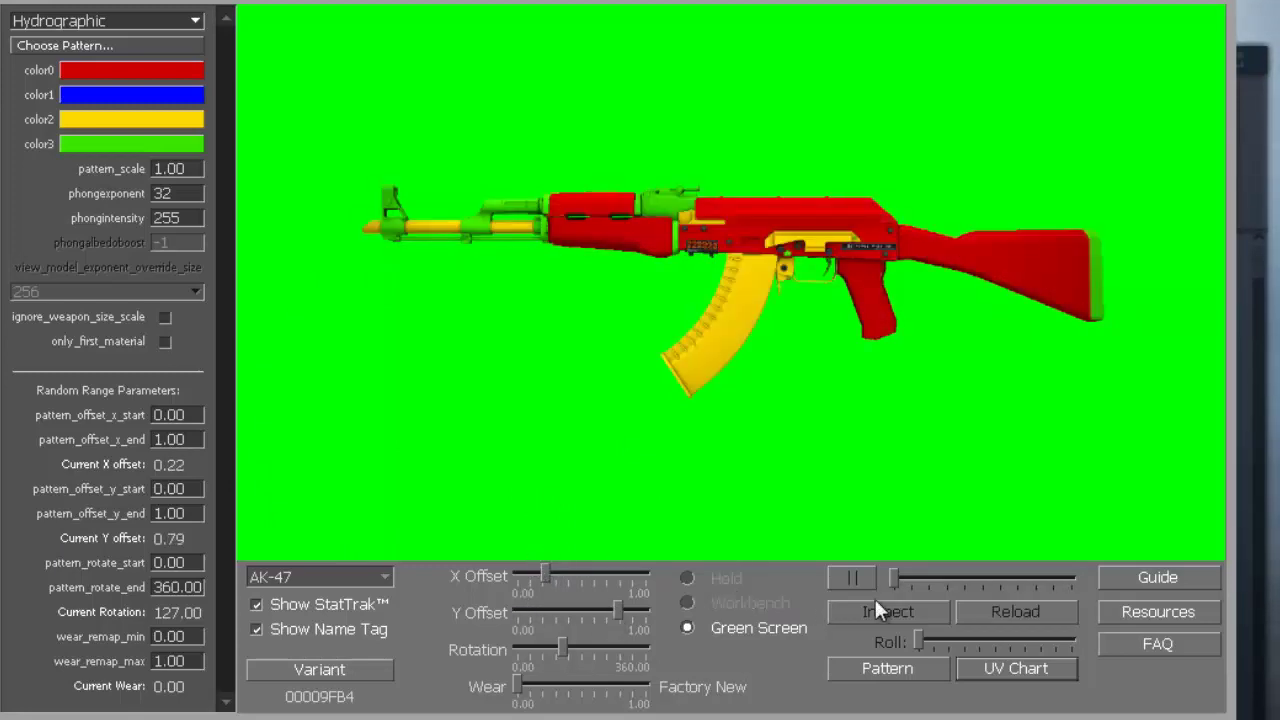
Look at the Hydrographic finish's pattern texture in its own window, moving the window and closing it when done.
click(868, 670)
drag(335, 47, 466, 57)
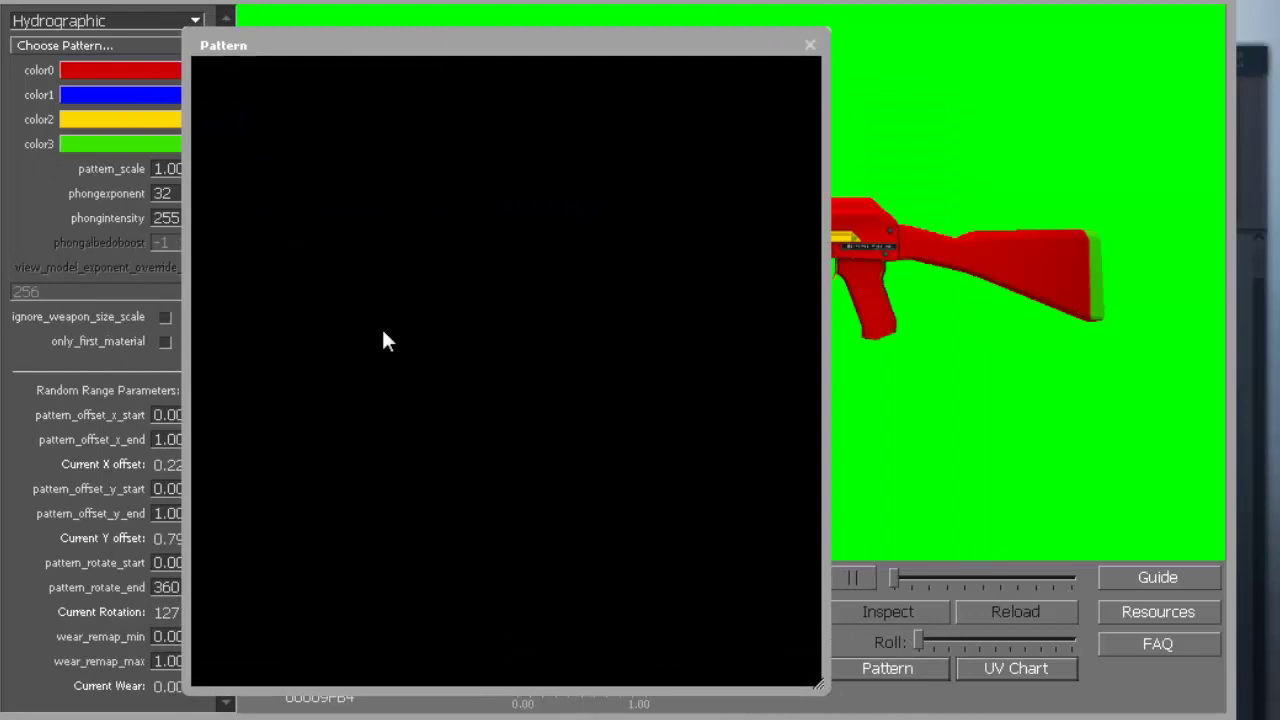
click(811, 45)
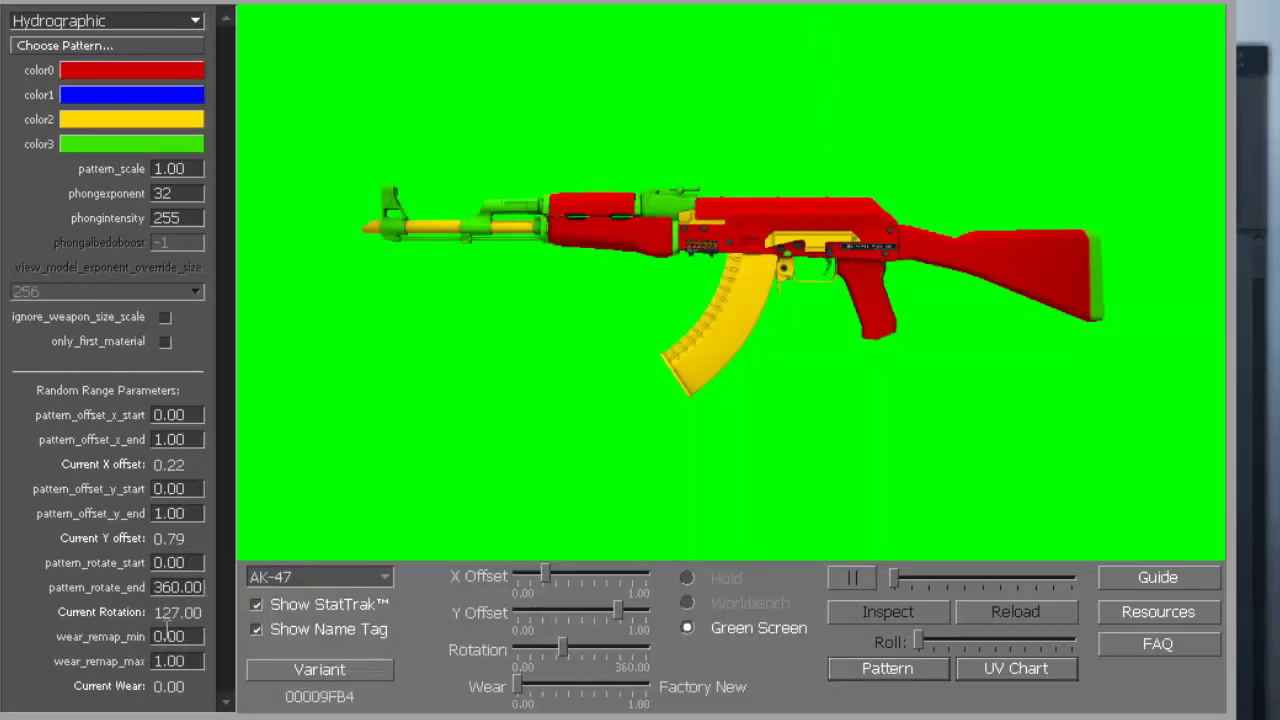
Generate two random variants of the AK-47's finish and change its finish style to Spray-Paint.
click(352, 678)
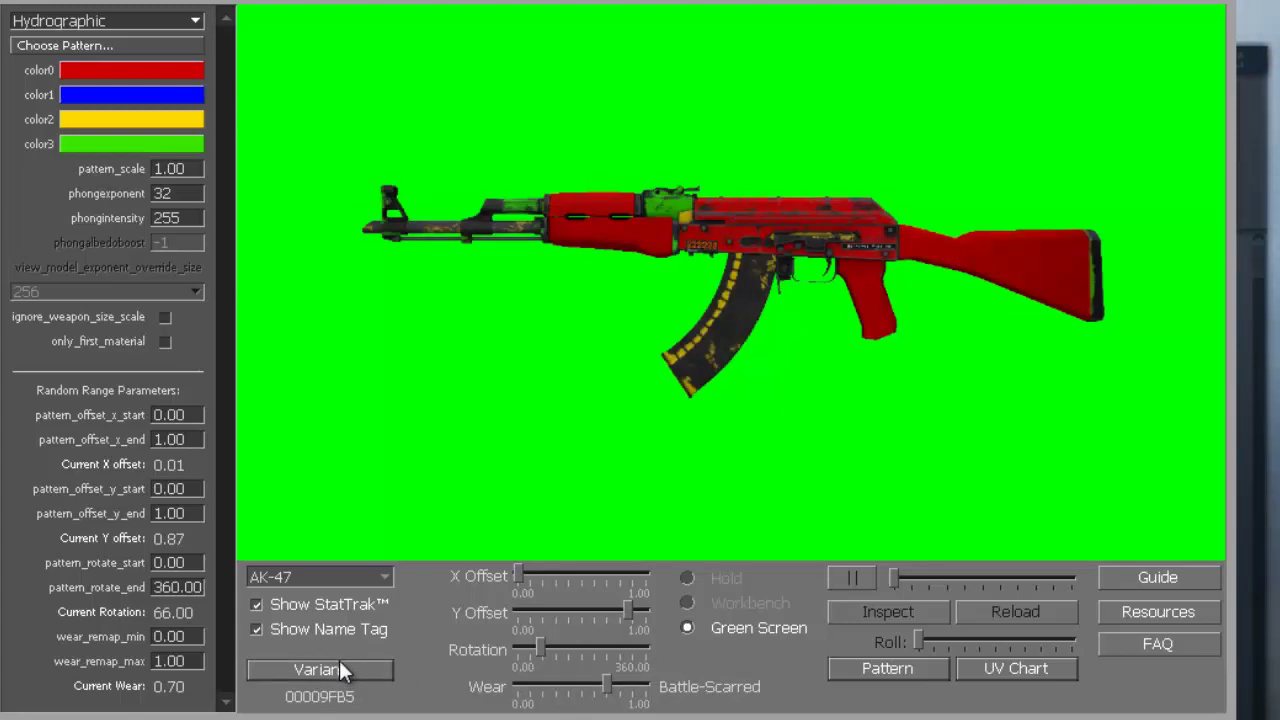
click(339, 664)
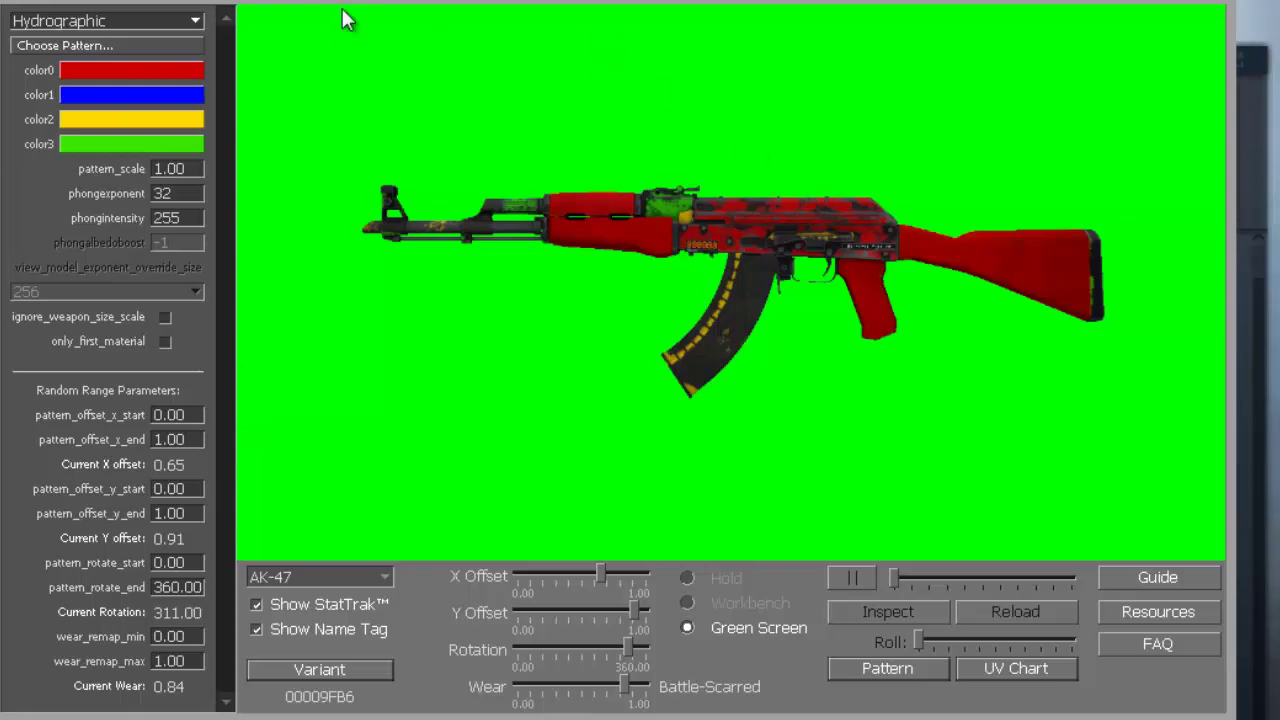
click(195, 20)
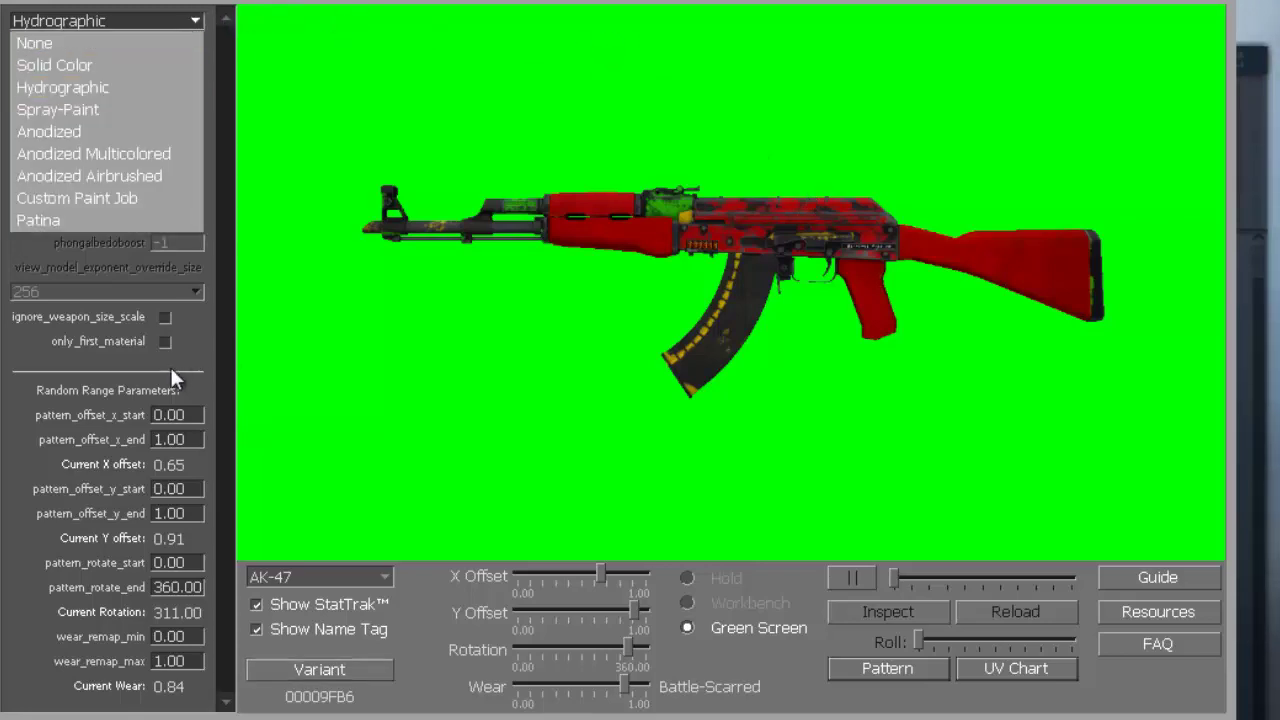
click(88, 109)
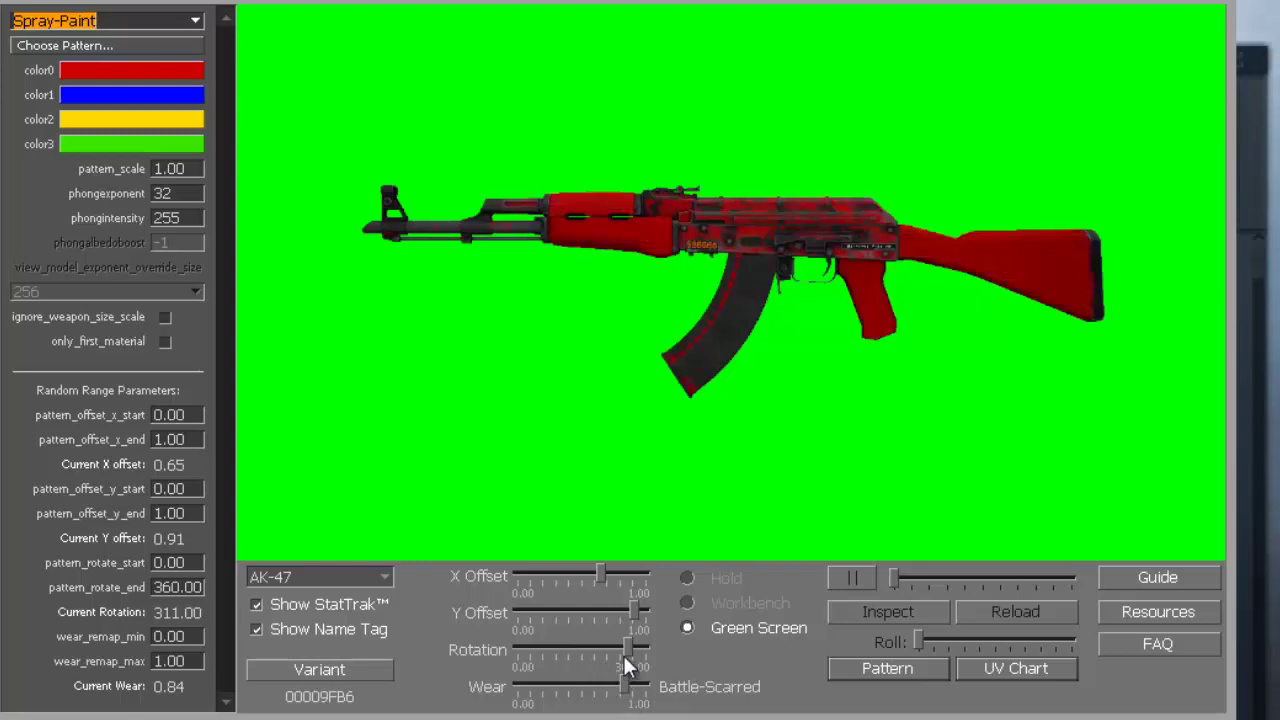
Change the previewed weapon to the Sawed-Off and show it in the Hold view.
click(388, 577)
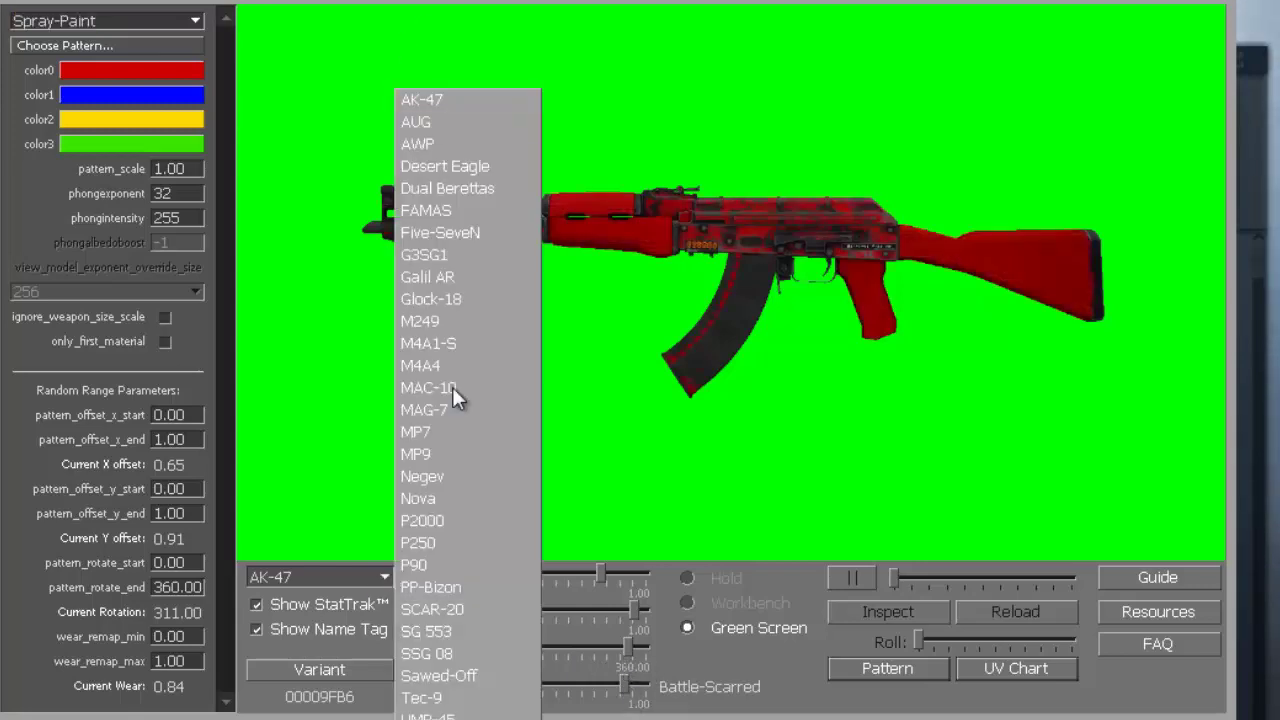
click(477, 676)
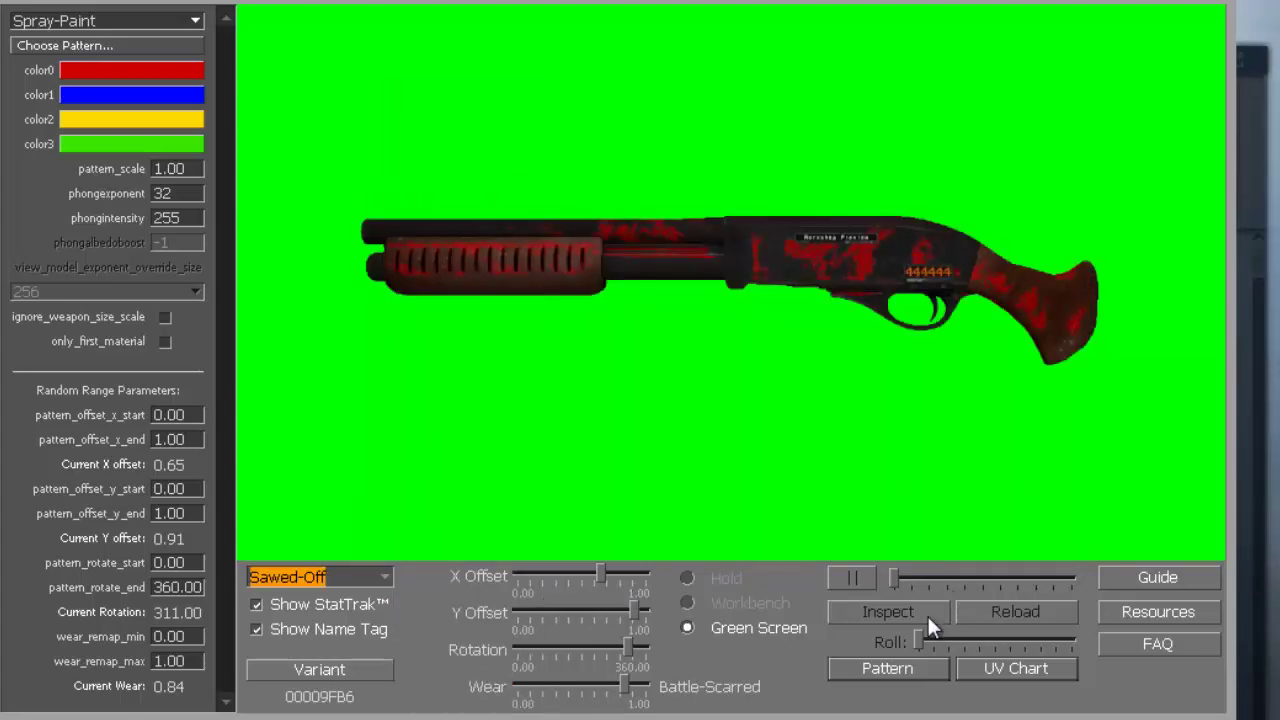
click(899, 604)
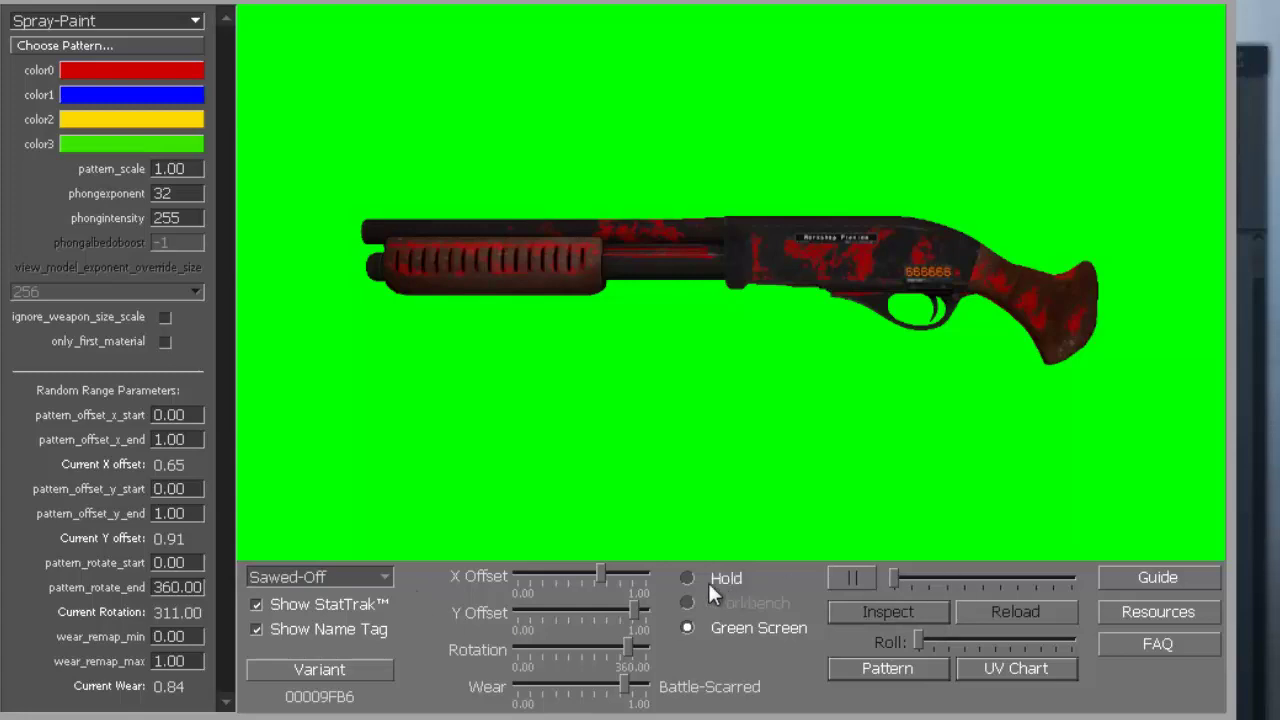
click(687, 577)
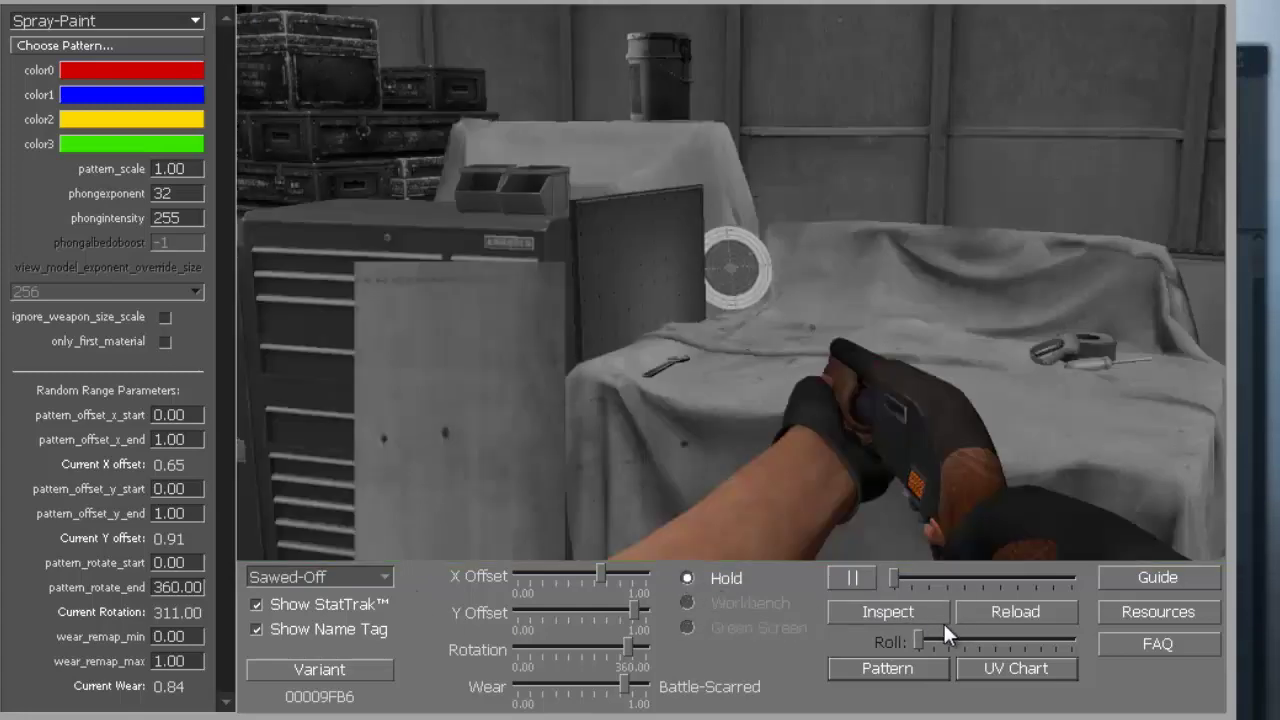
Play the Sawed-Off's inspect animation, set its wear to 0.00, and inspect the Spray-Paint finish again.
click(903, 619)
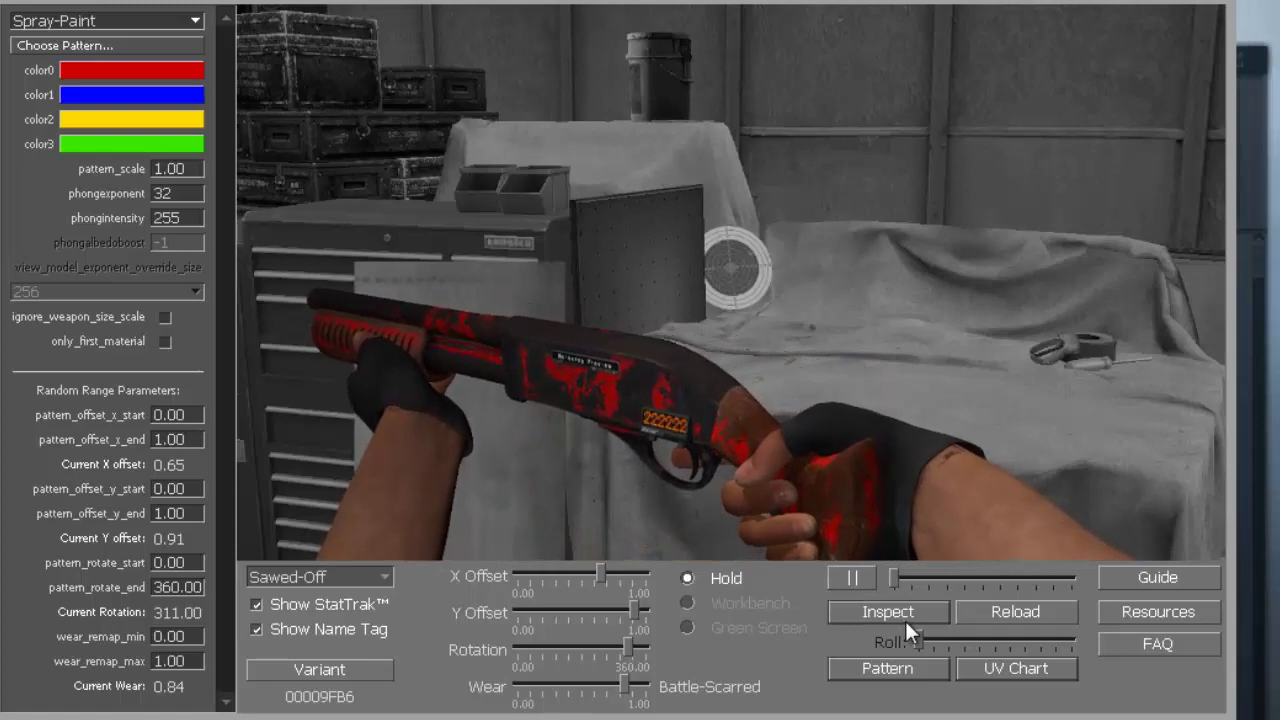
click(905, 621)
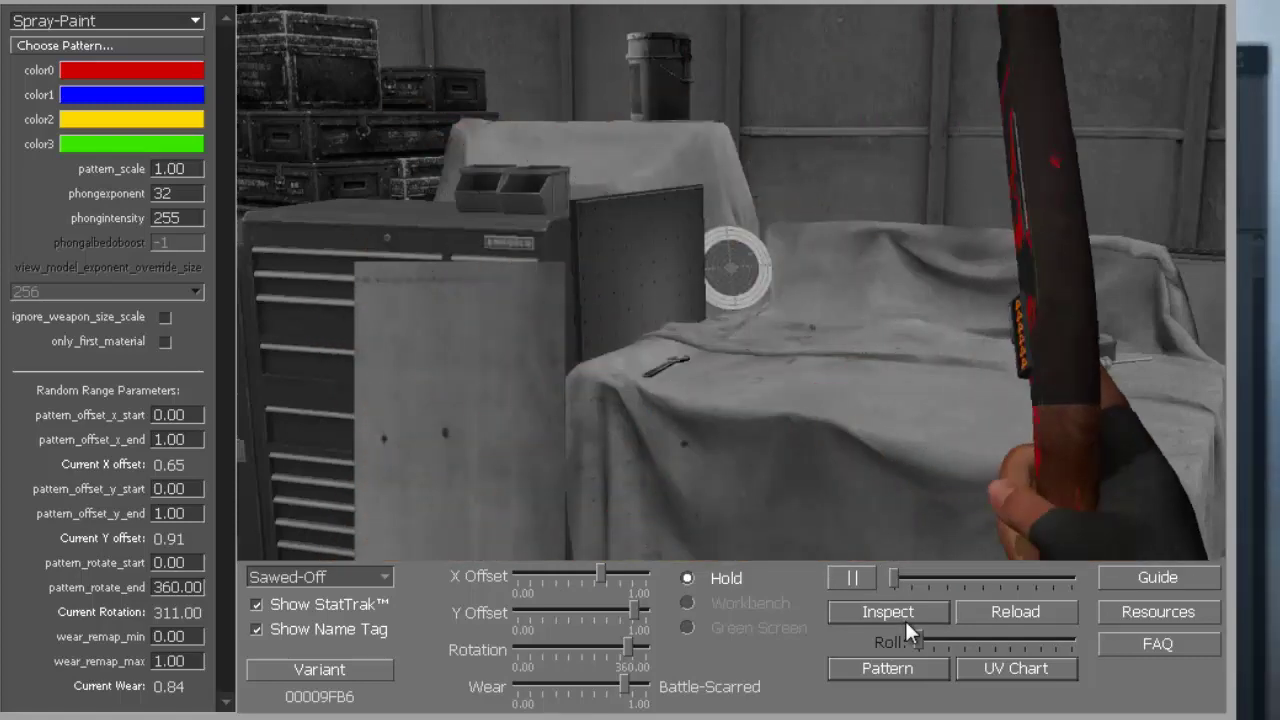
click(905, 621)
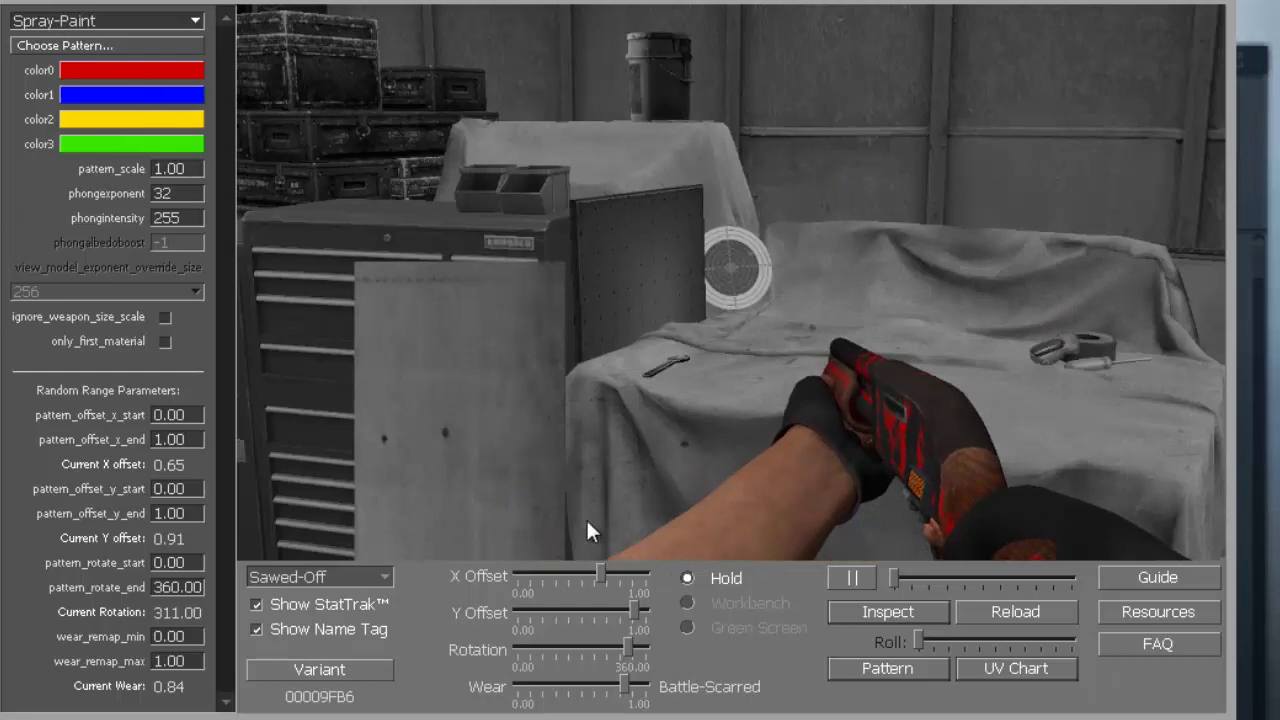
drag(621, 694, 484, 677)
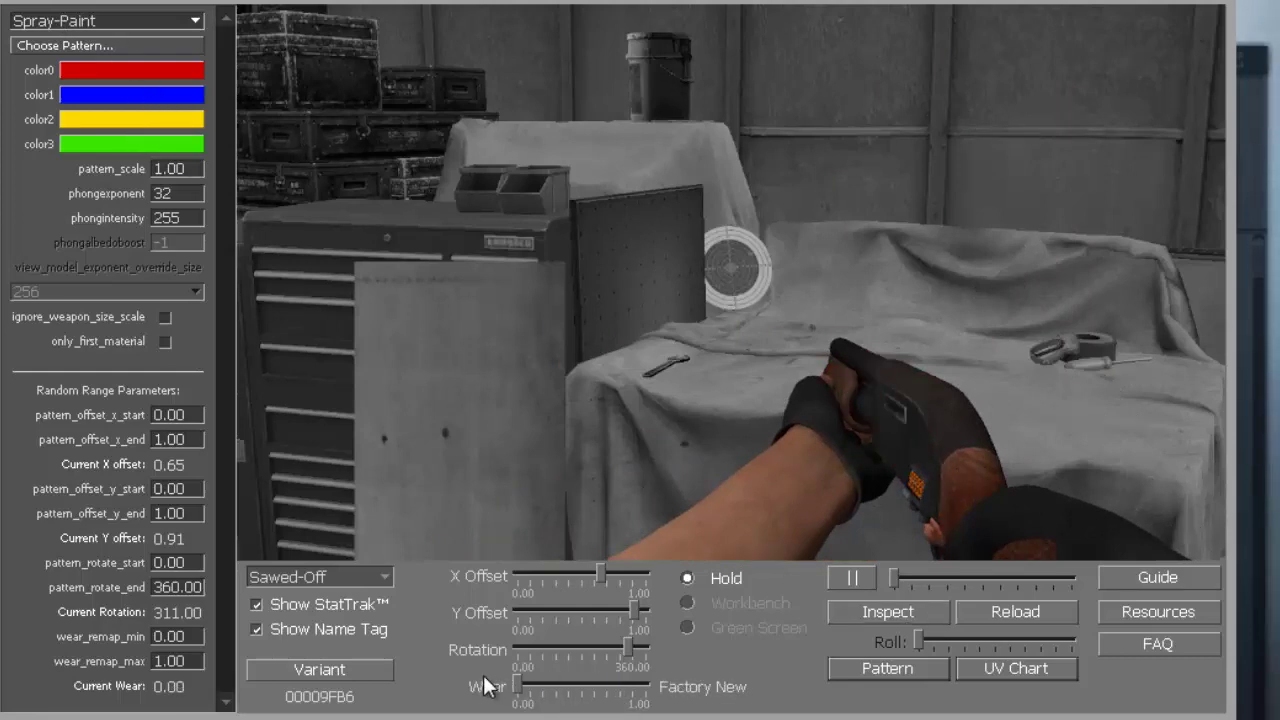
click(884, 611)
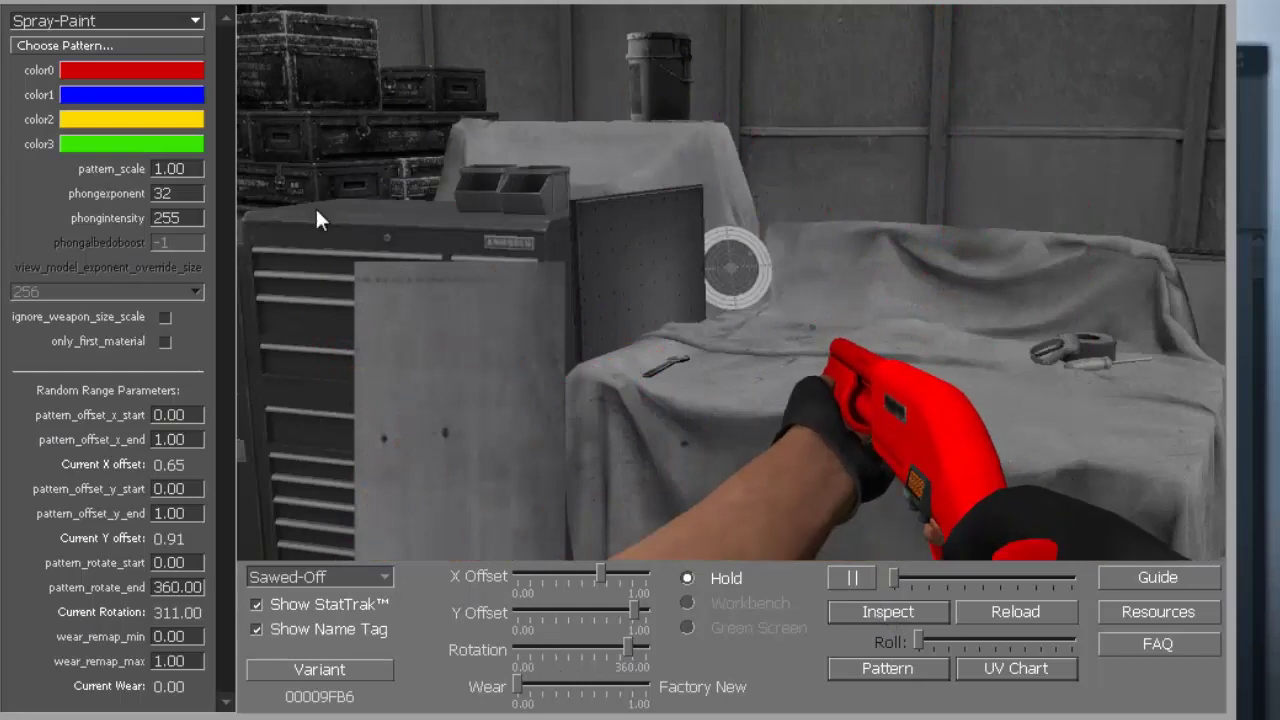
Set the finish style to Anodized and preview it on the Five-SeveN with the inspect and reload animations.
click(193, 22)
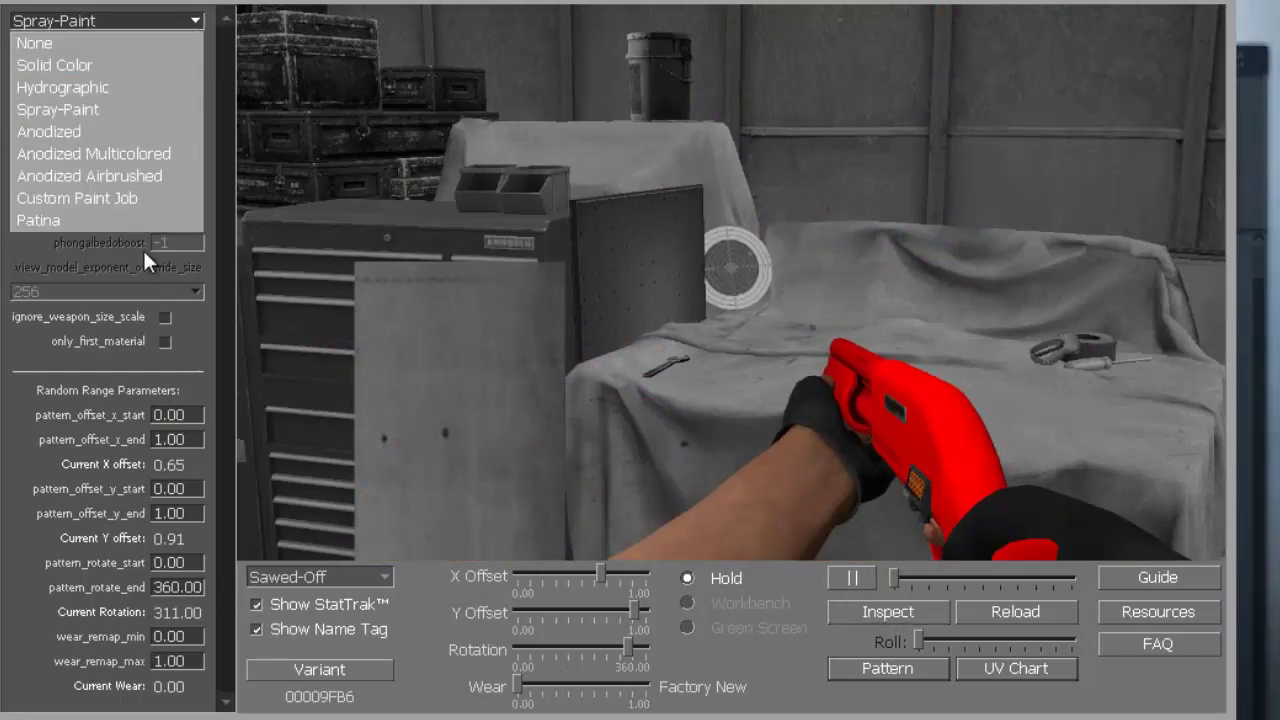
click(100, 131)
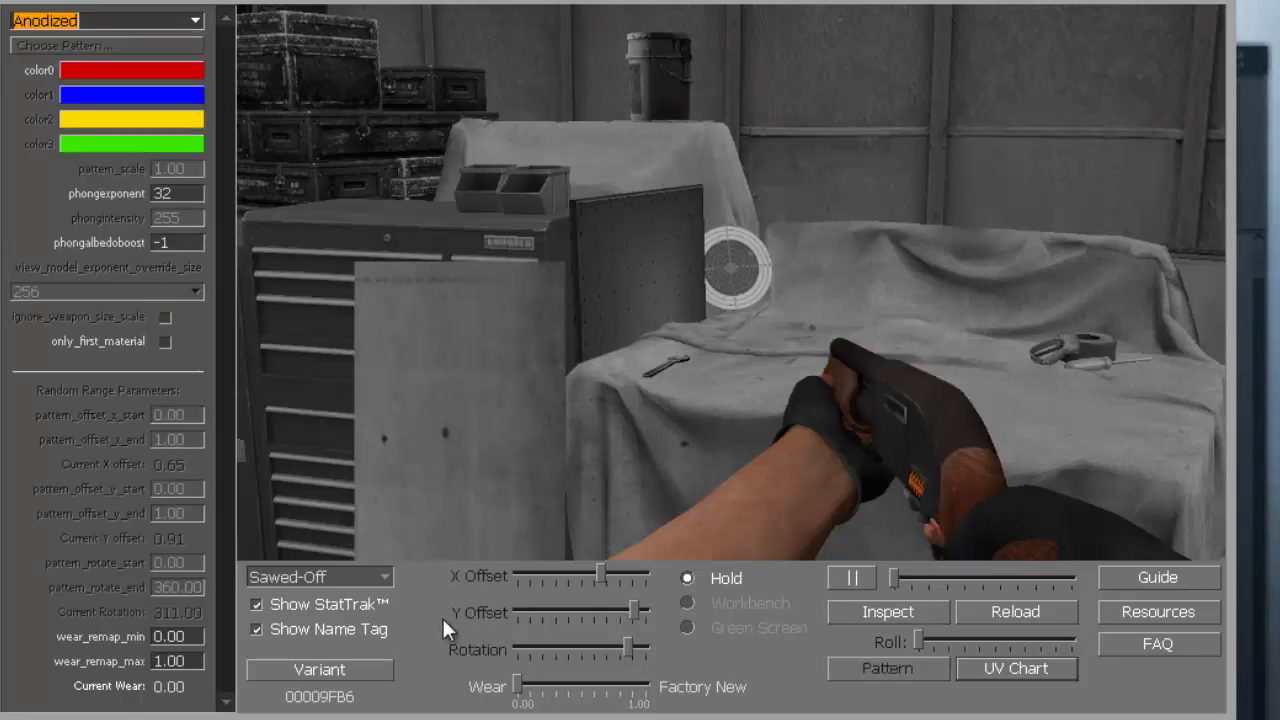
click(388, 578)
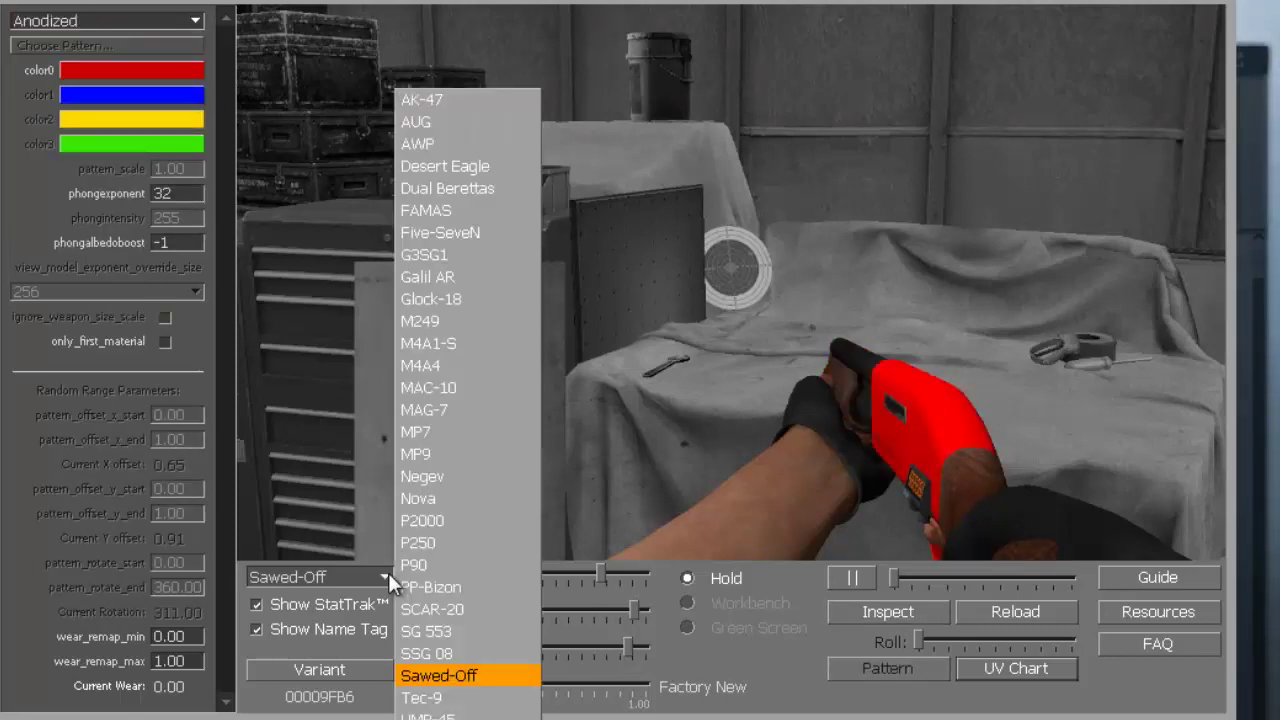
click(446, 232)
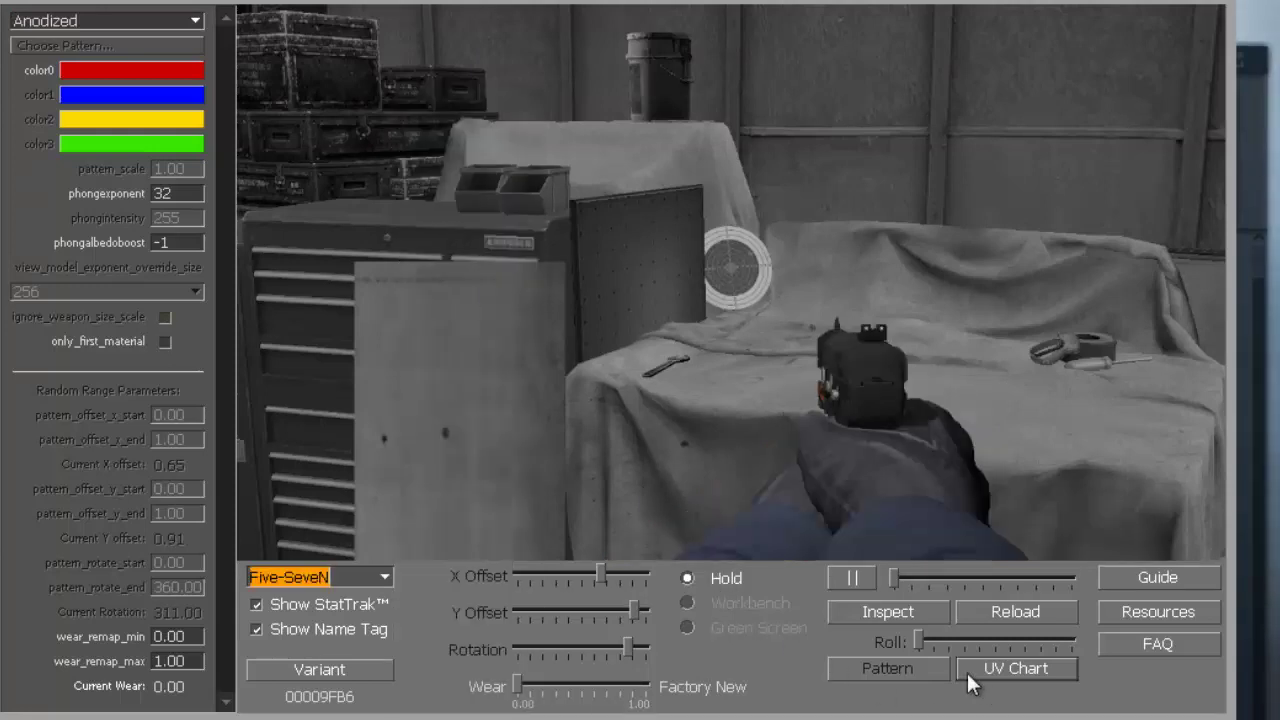
click(898, 611)
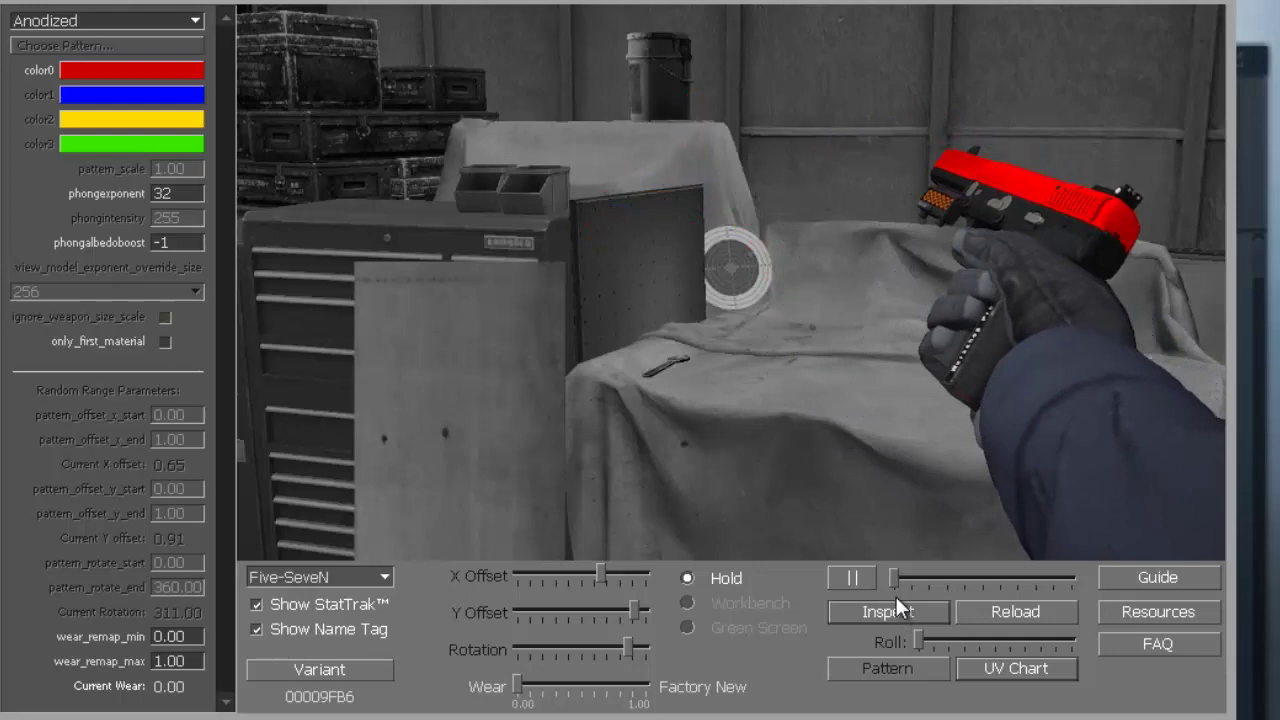
click(989, 610)
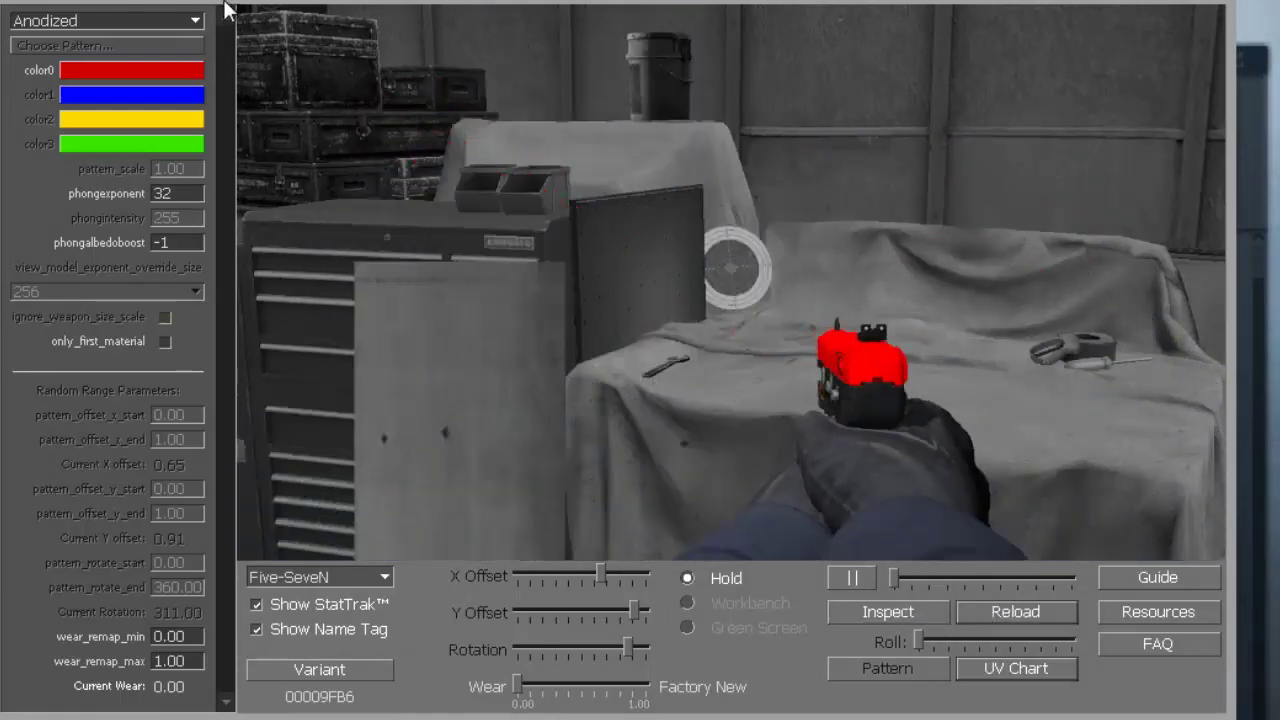
Try the Anodized Multicolored finish style on the Five-SeveN and play its inspect and reload animations.
click(195, 21)
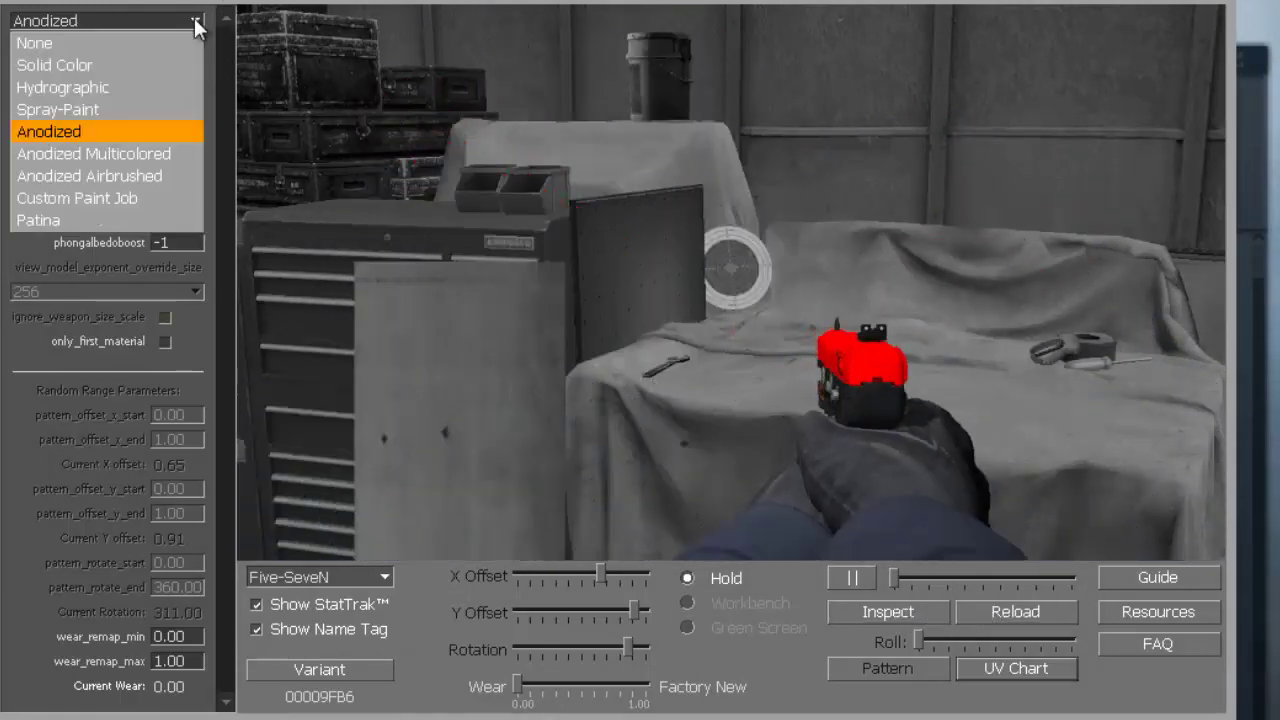
click(157, 153)
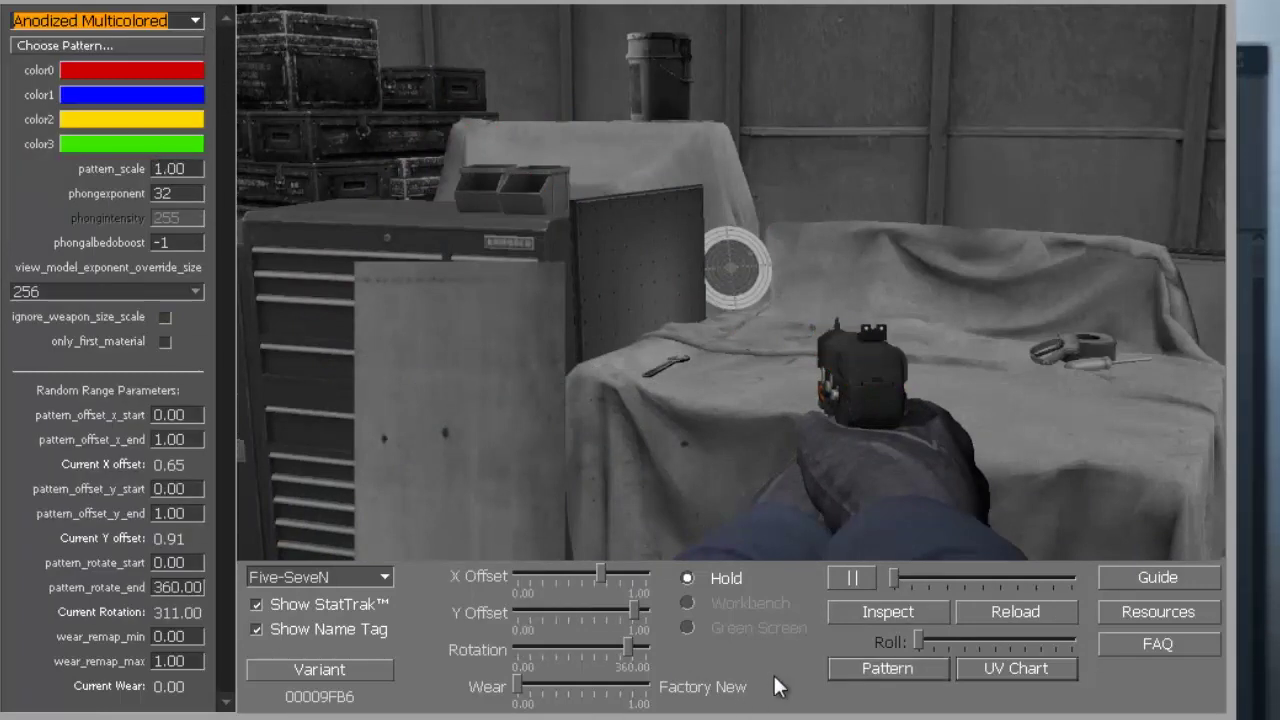
click(864, 605)
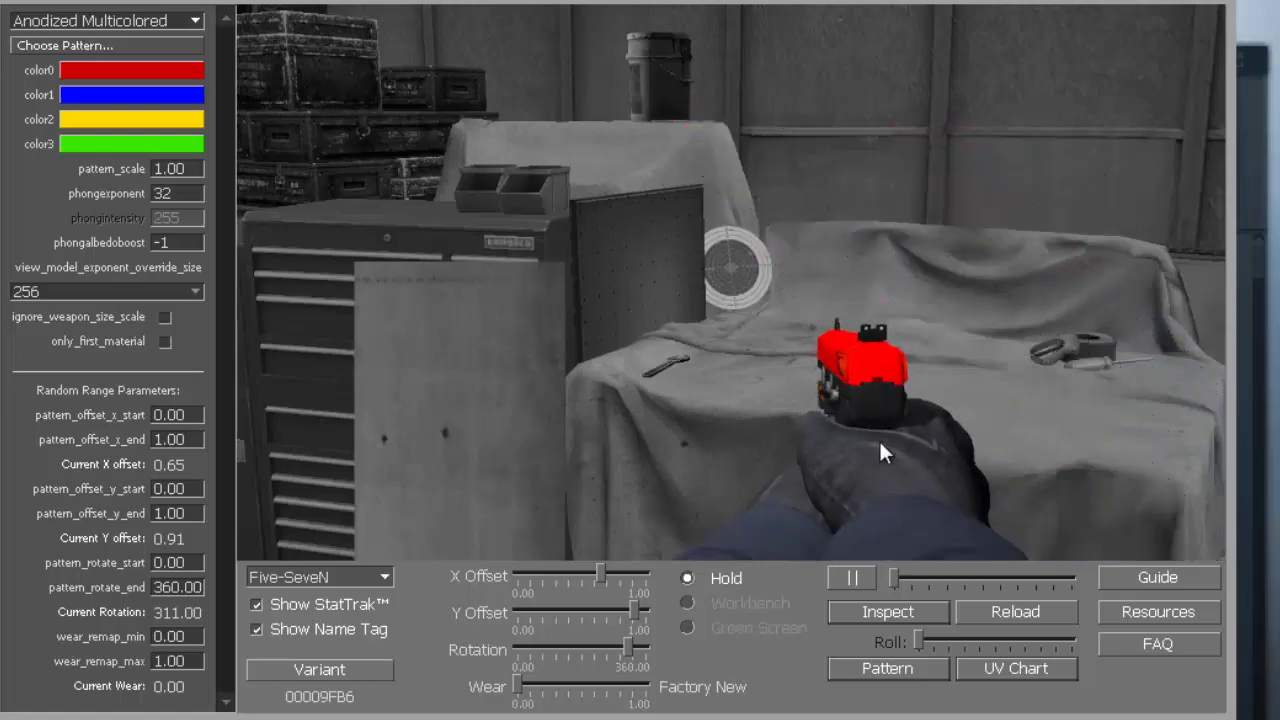
click(989, 612)
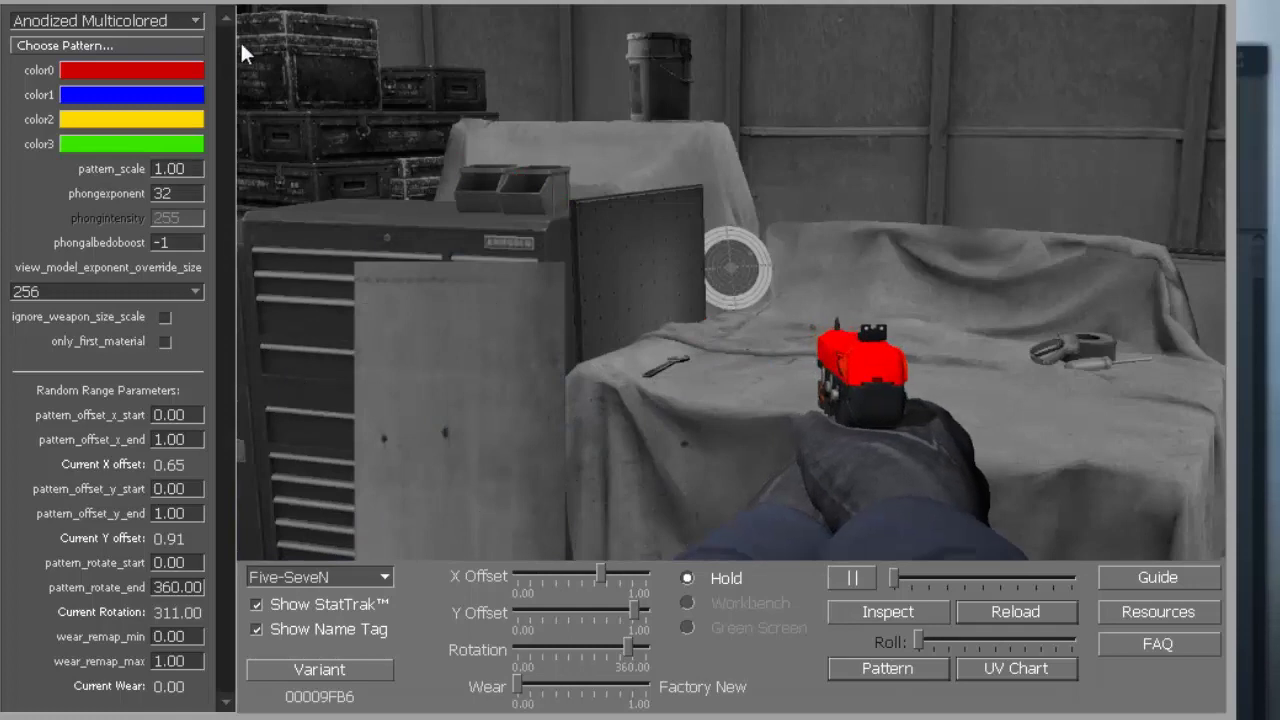
Try the Anodized Airbrushed finish style on the Five-SeveN and play its inspect animation.
click(199, 22)
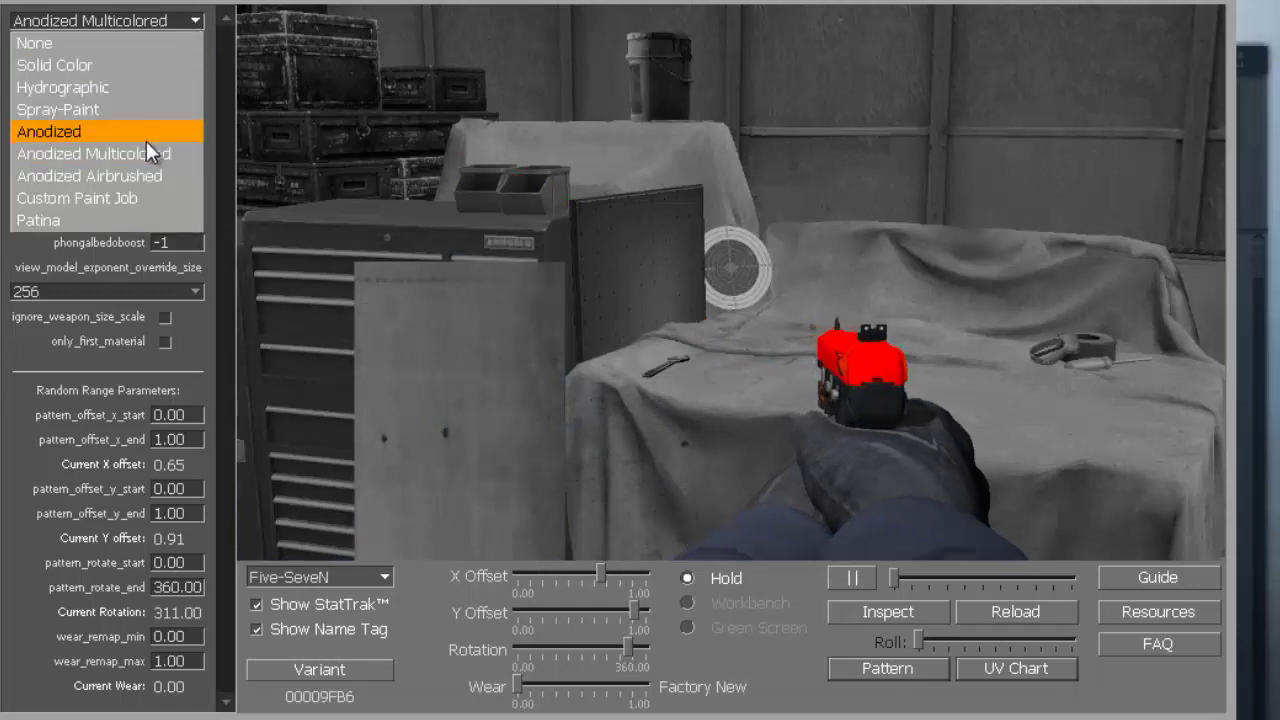
click(127, 173)
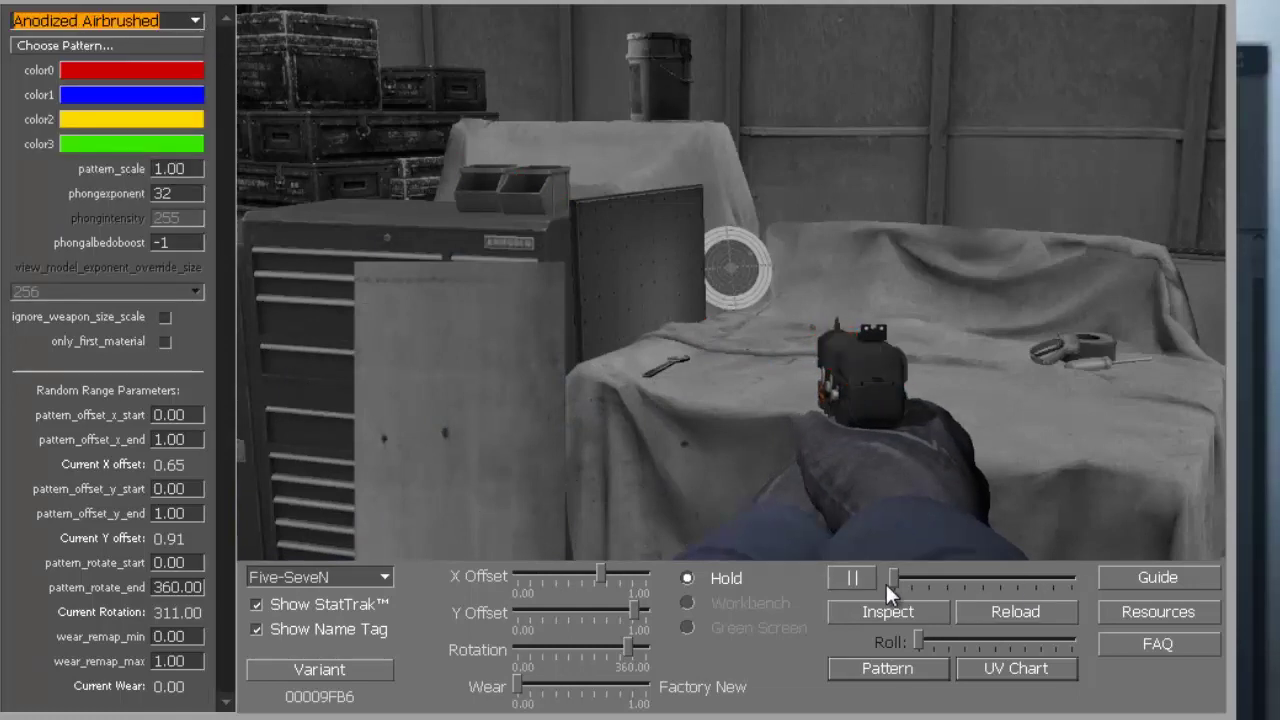
click(866, 611)
Apply the Patina finish style to the Five-SeveN and play its inspect animation.
click(192, 24)
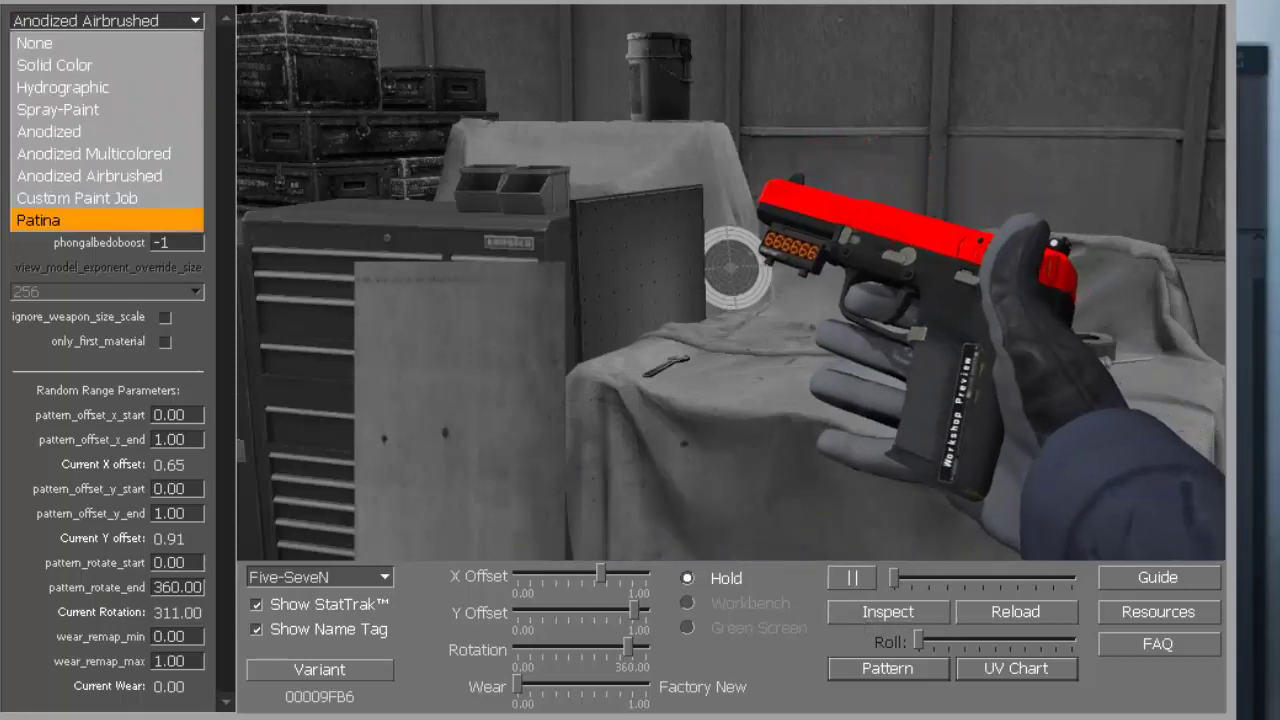
click(166, 212)
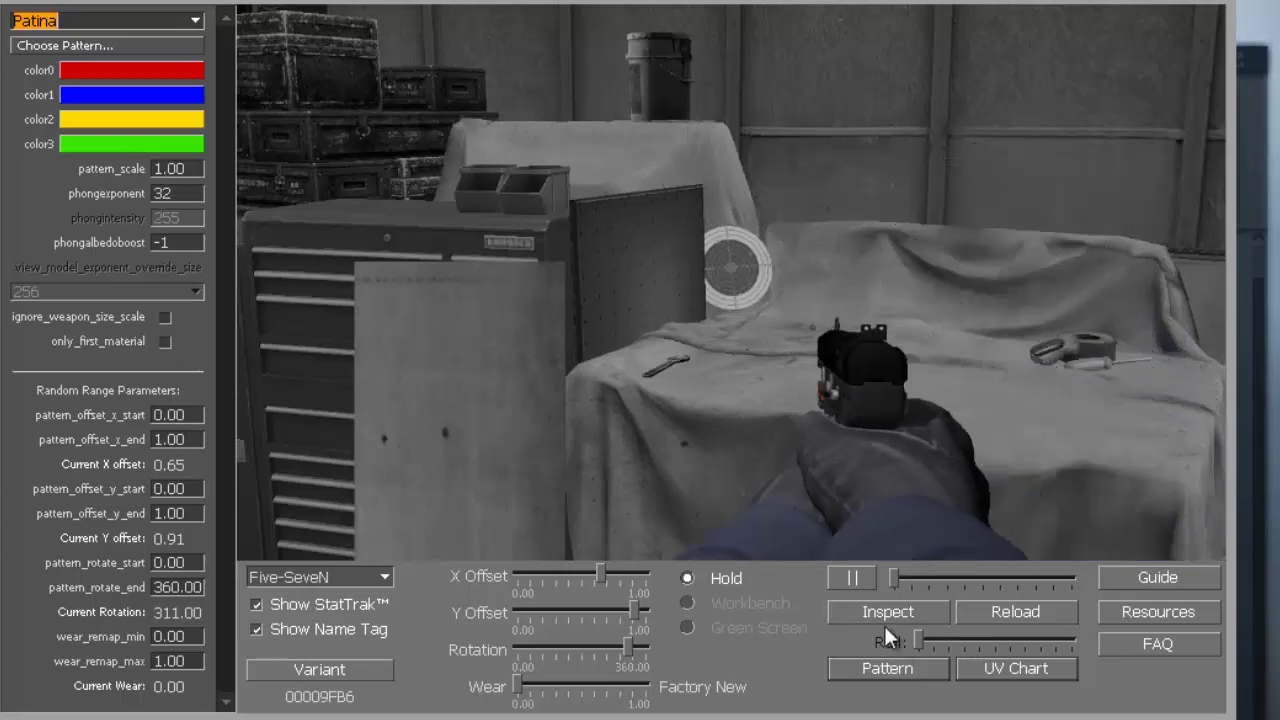
click(878, 619)
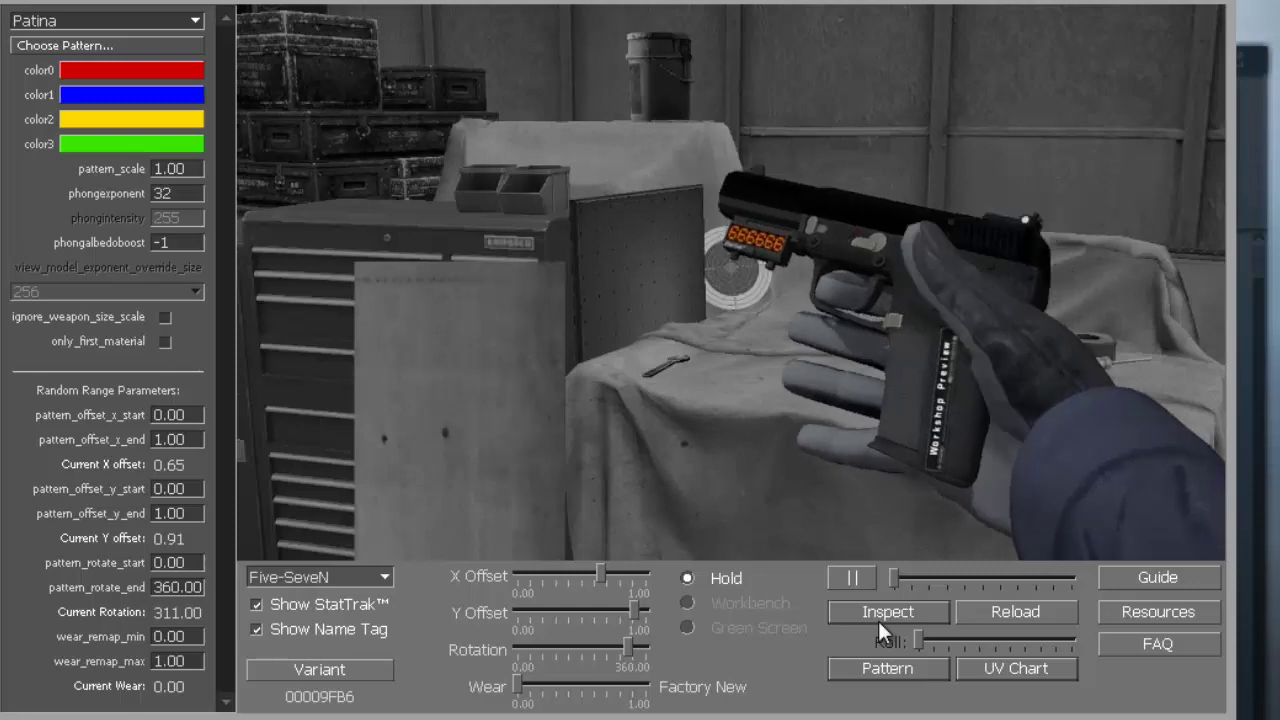
Switch the previewed weapon to the M4A4 with the Patina finish and play its inspect animation.
click(385, 578)
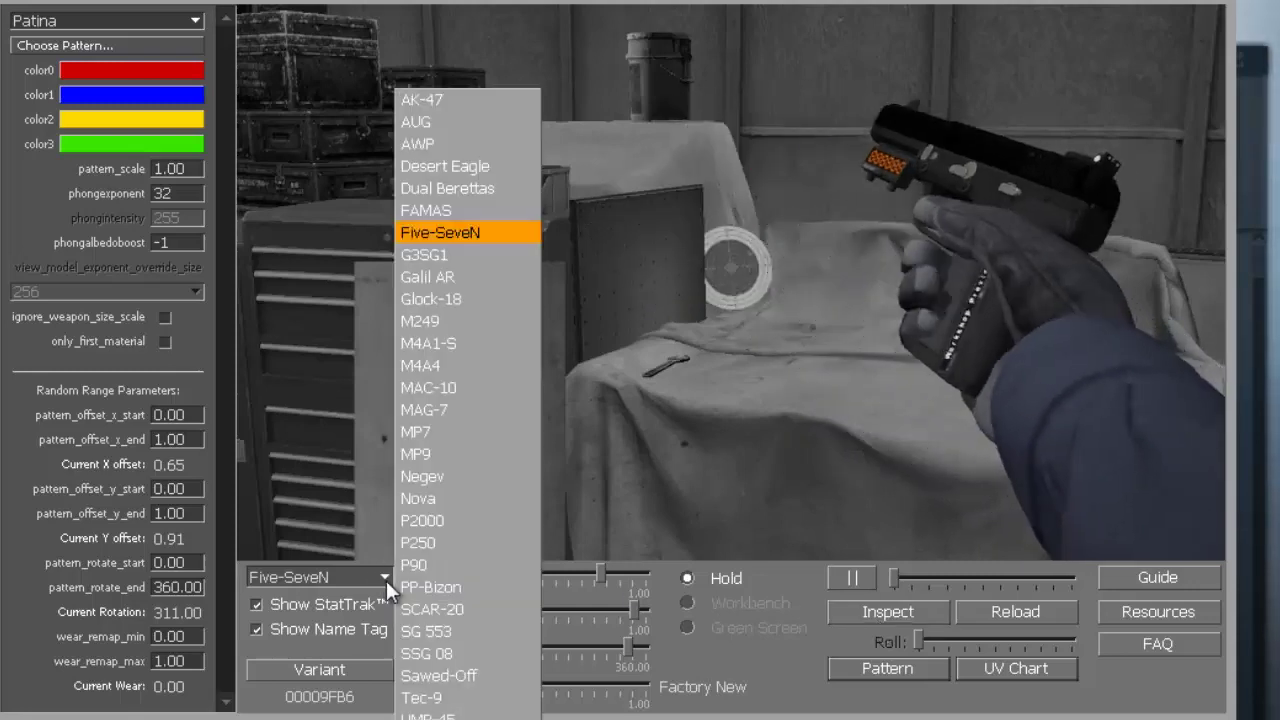
click(451, 365)
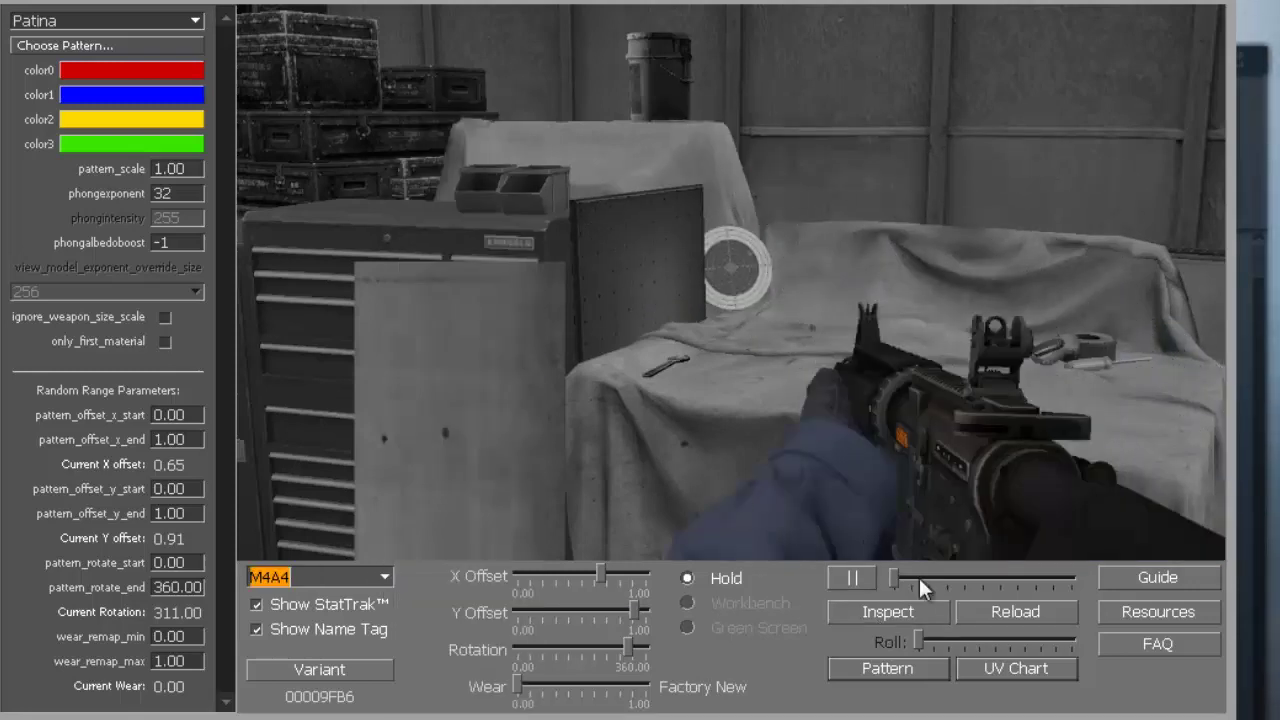
click(941, 616)
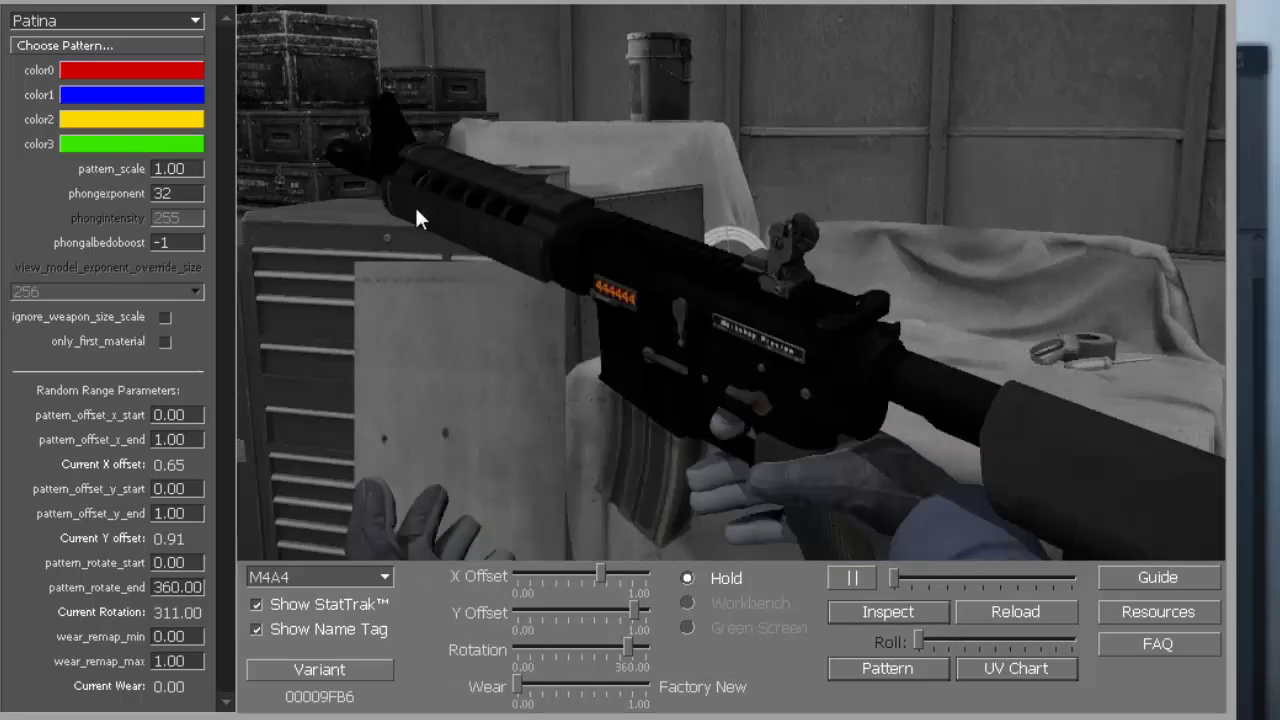
Apply the Custom Paint Job finish style to the M4A4, play its inspect animation and start choosing a pattern.
click(192, 20)
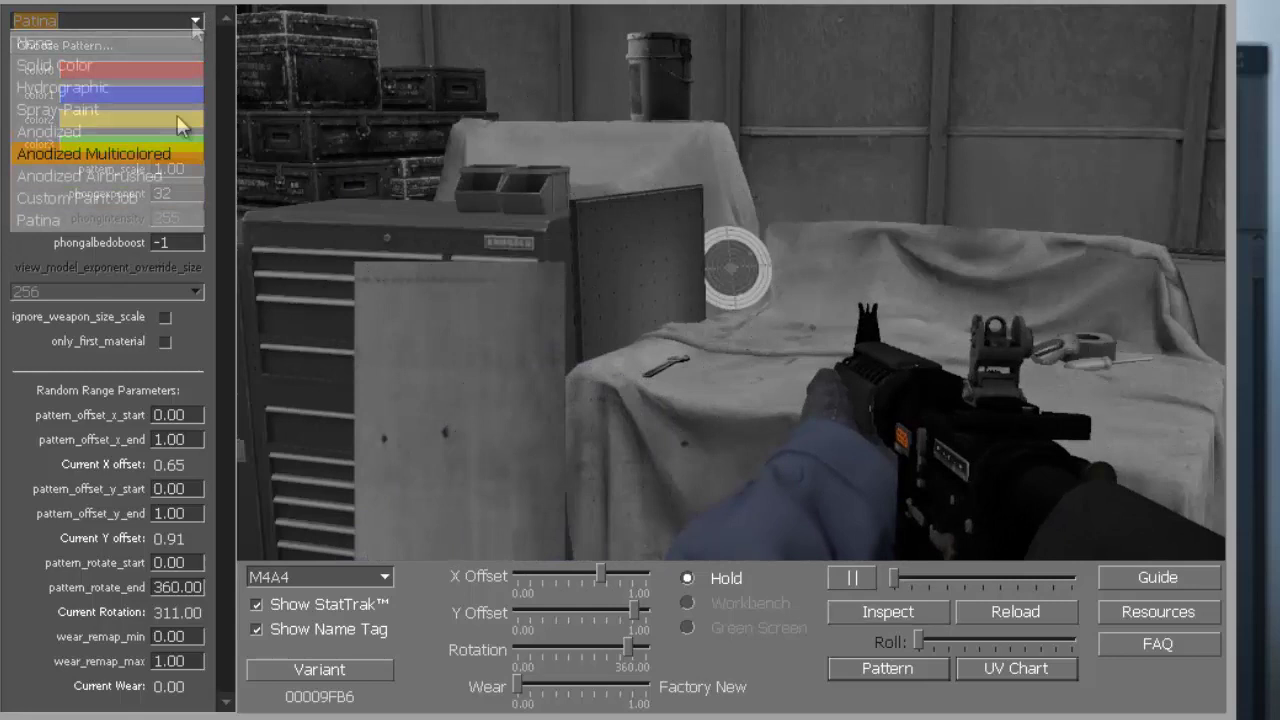
click(339, 228)
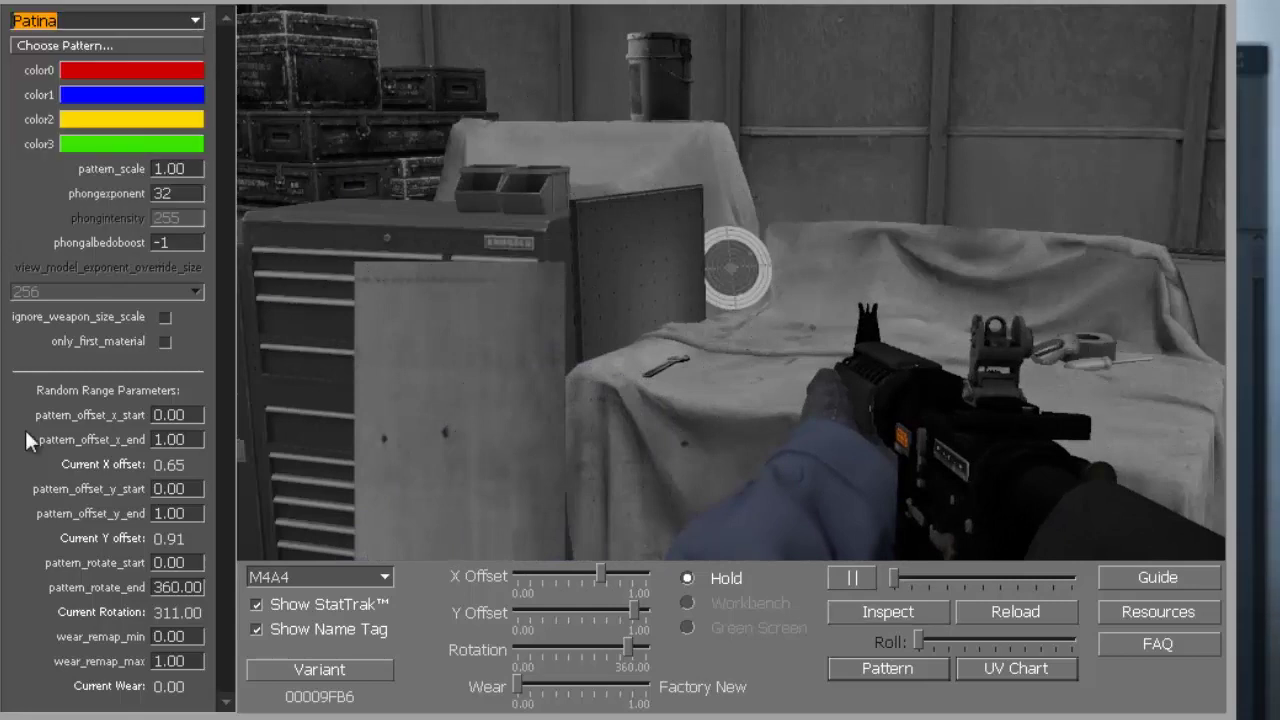
click(196, 20)
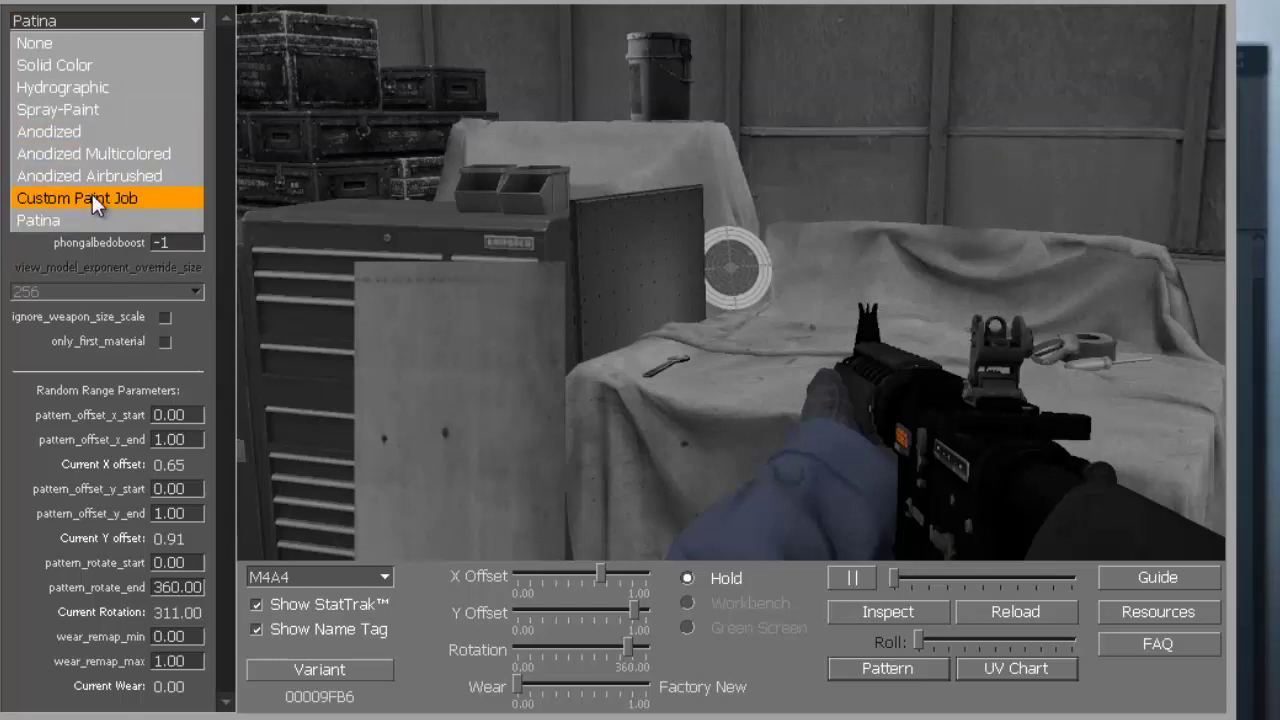
click(92, 198)
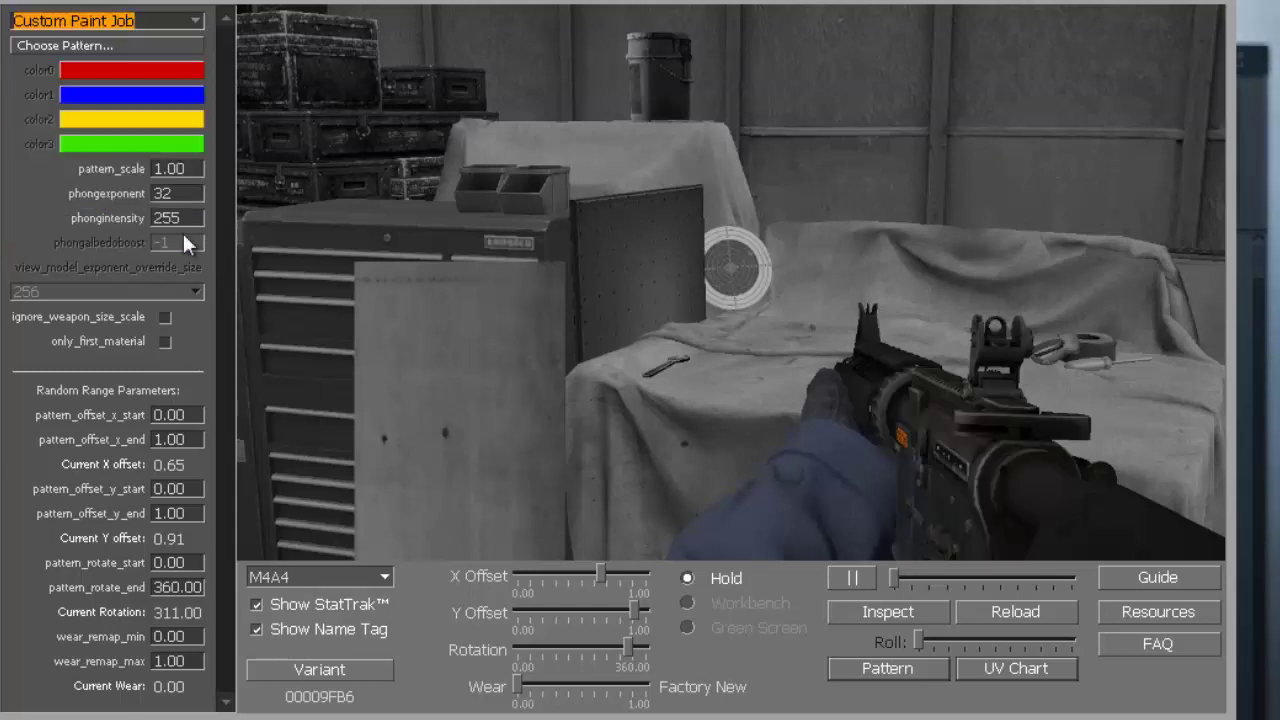
click(894, 616)
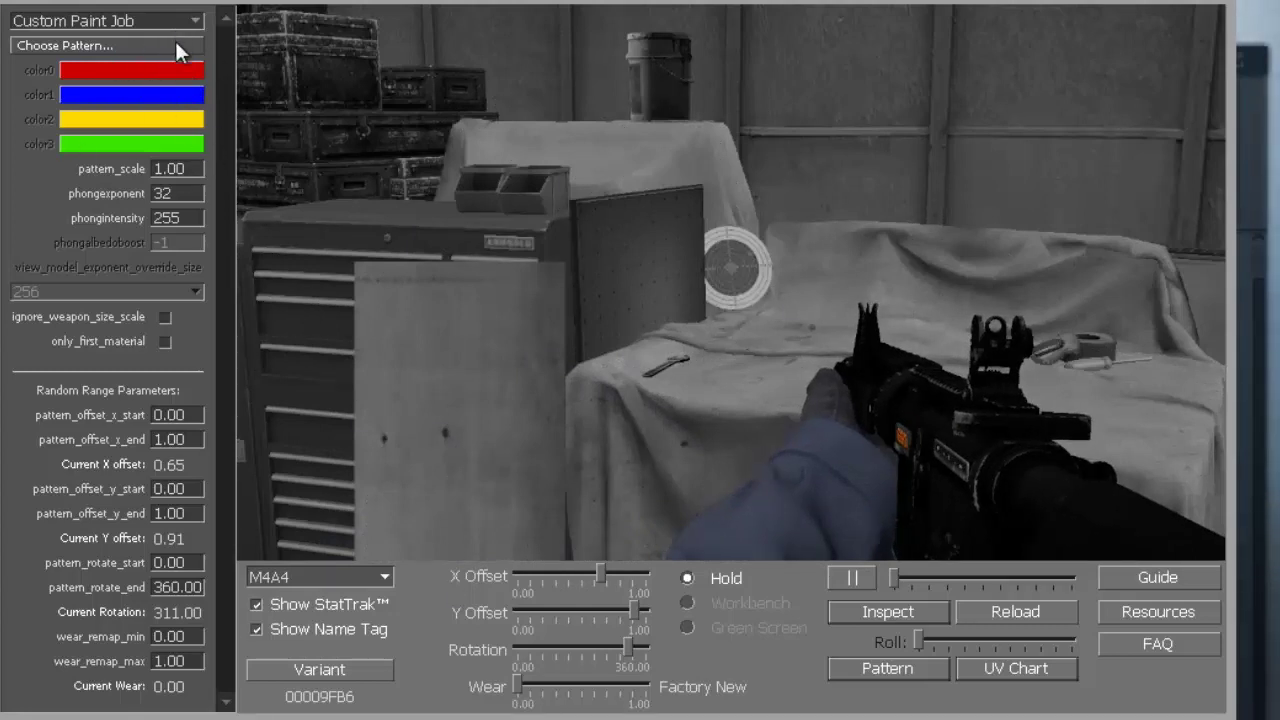
click(124, 40)
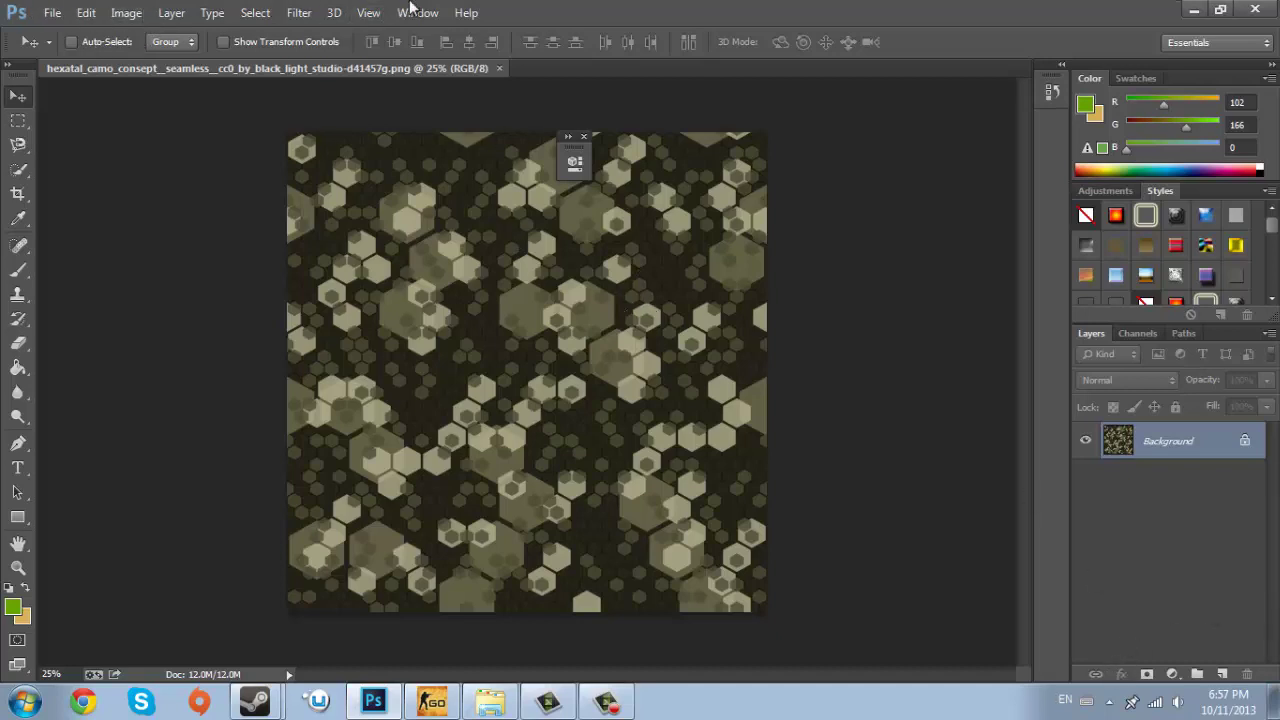
Apply a Lens Flare filter at 100% brightness with the 50-300mm Zoom lens to the hexagon camo image and minimize Photoshop.
click(298, 12)
mouse_move(366, 259)
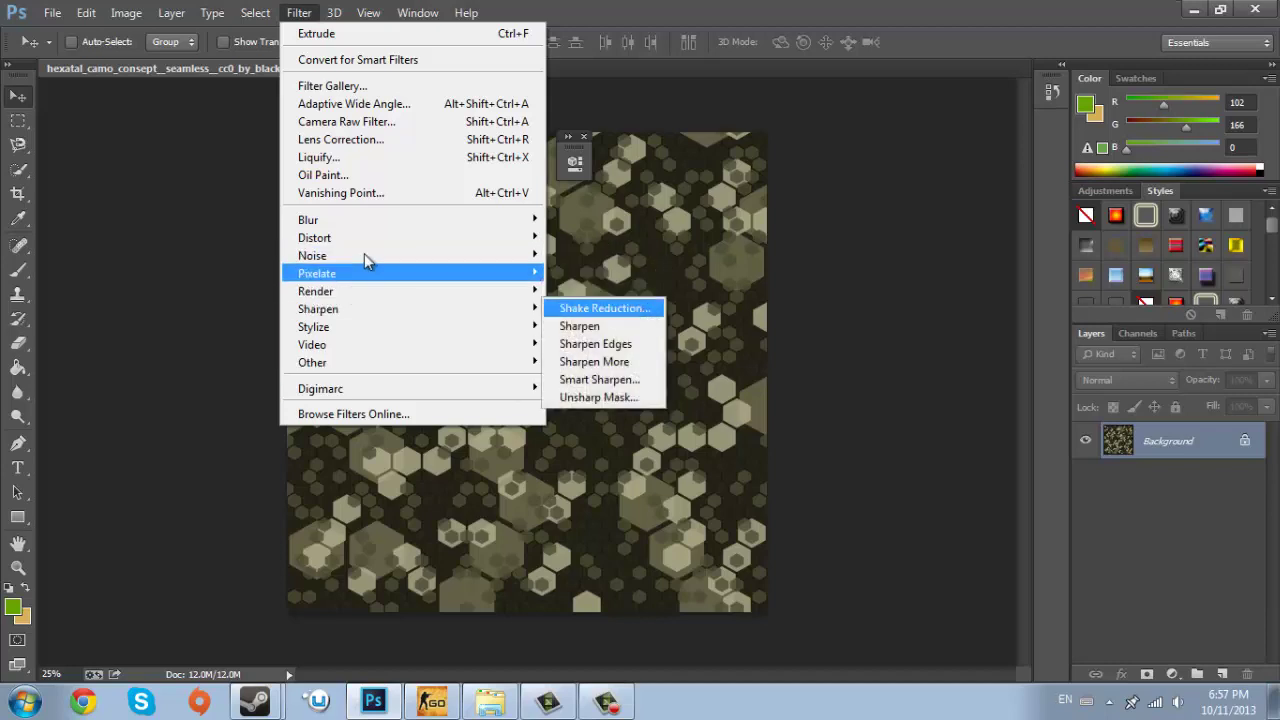
mouse_move(477, 292)
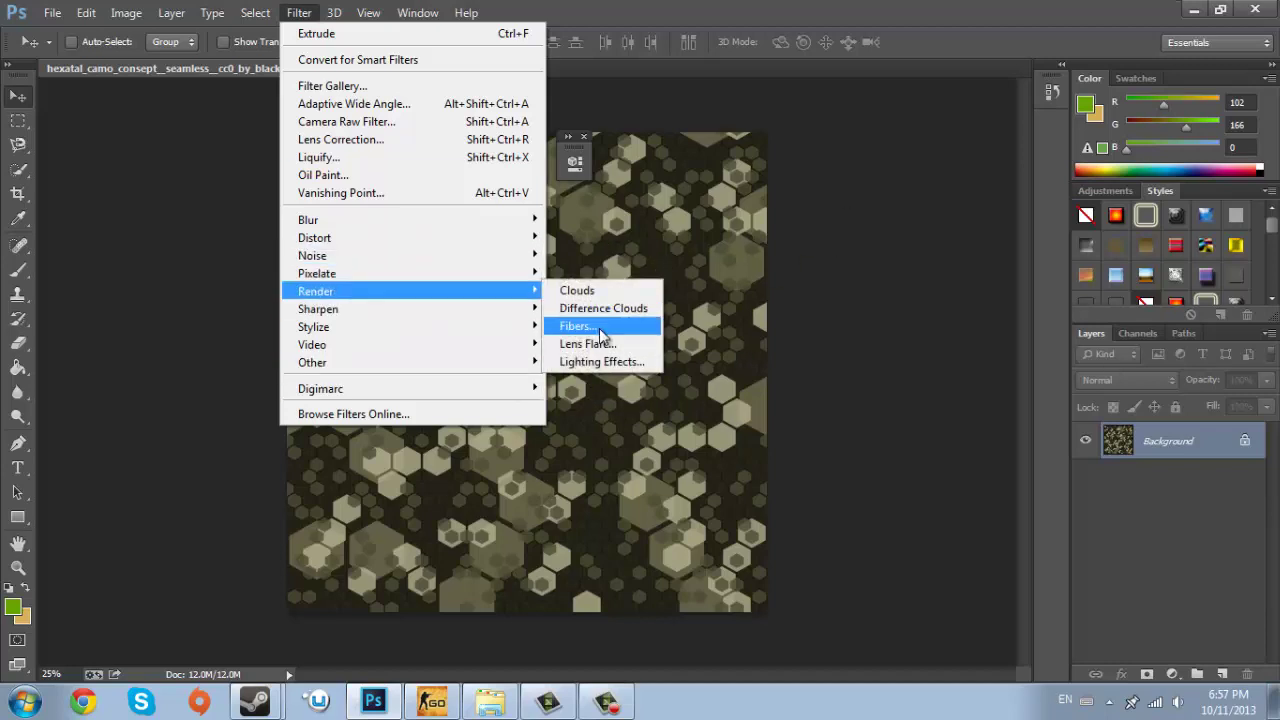
click(590, 344)
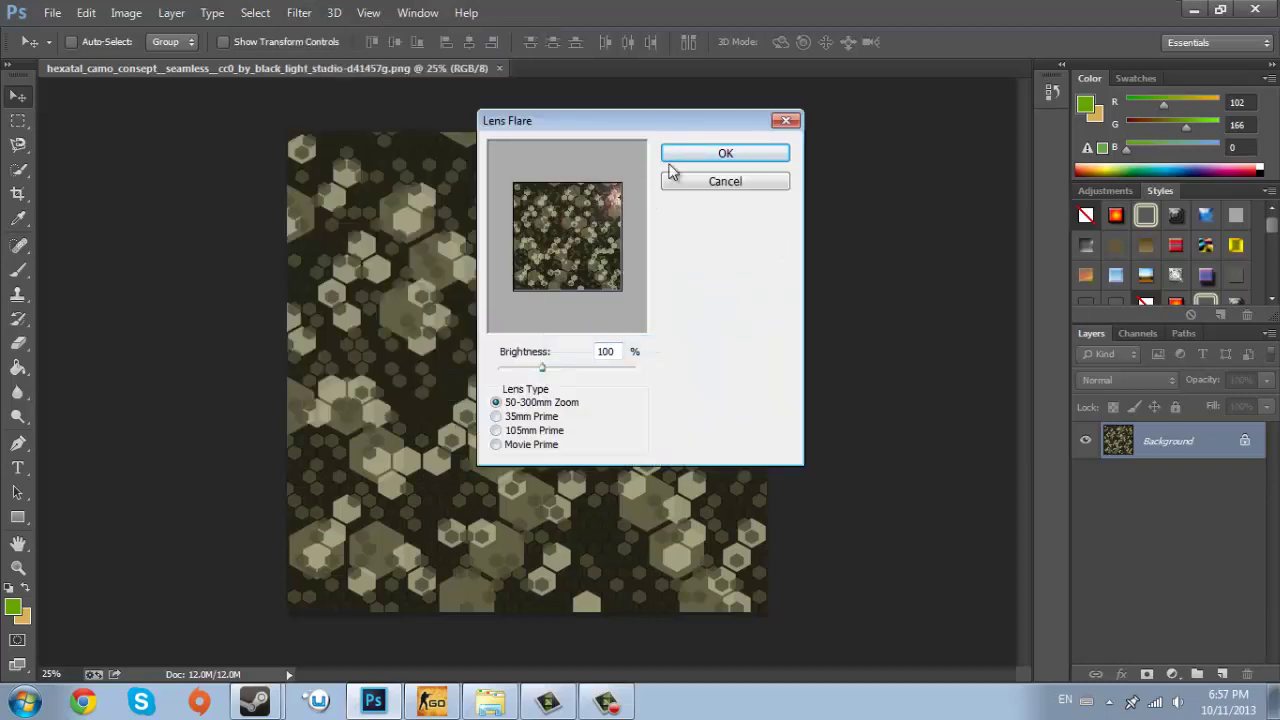
click(714, 152)
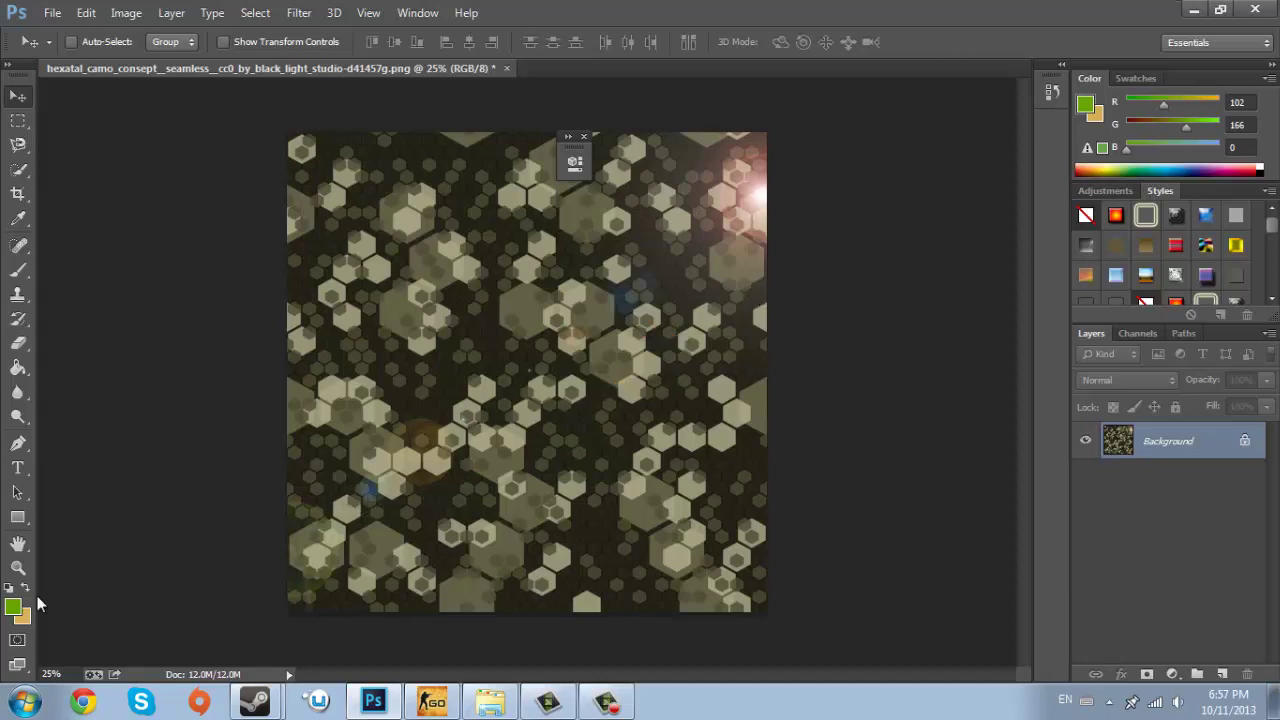
click(1188, 10)
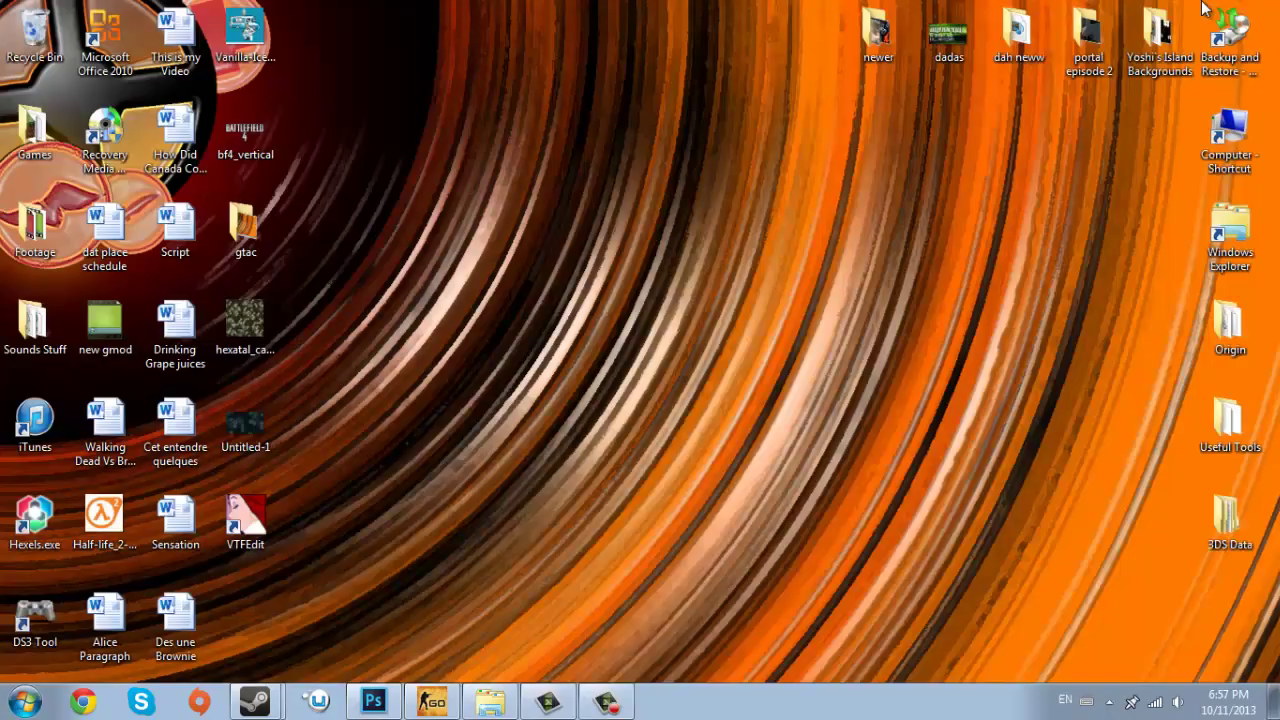
View the Untitled-1 image from the desktop in the photo viewer and close it again.
right_click(257, 697)
click(595, 396)
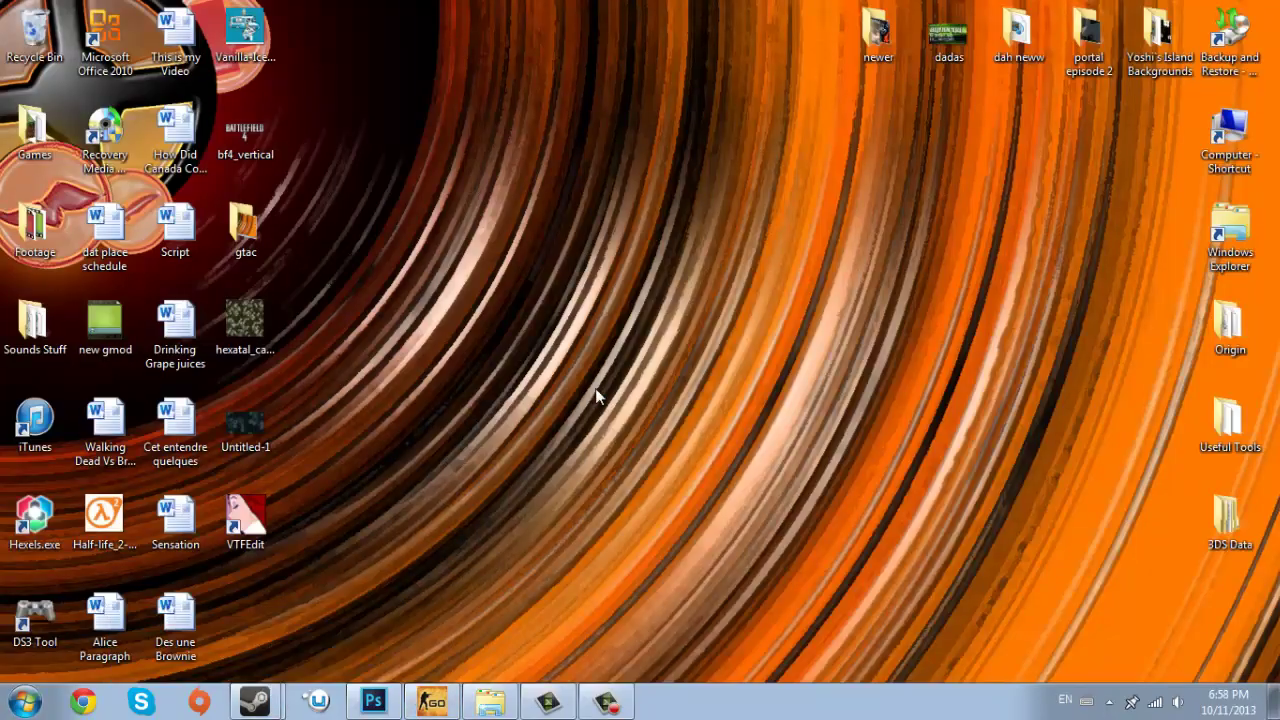
double_click(247, 424)
drag(865, 78, 861, 131)
drag(582, 138, 643, 51)
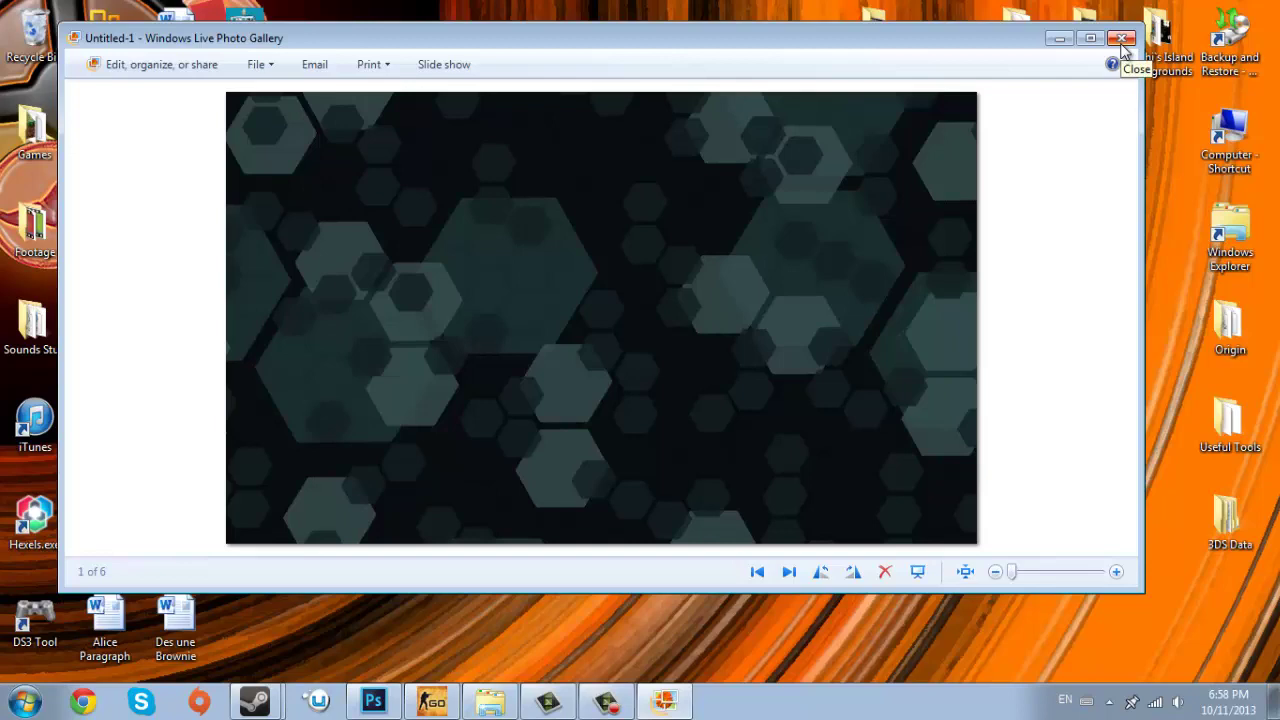
click(1121, 38)
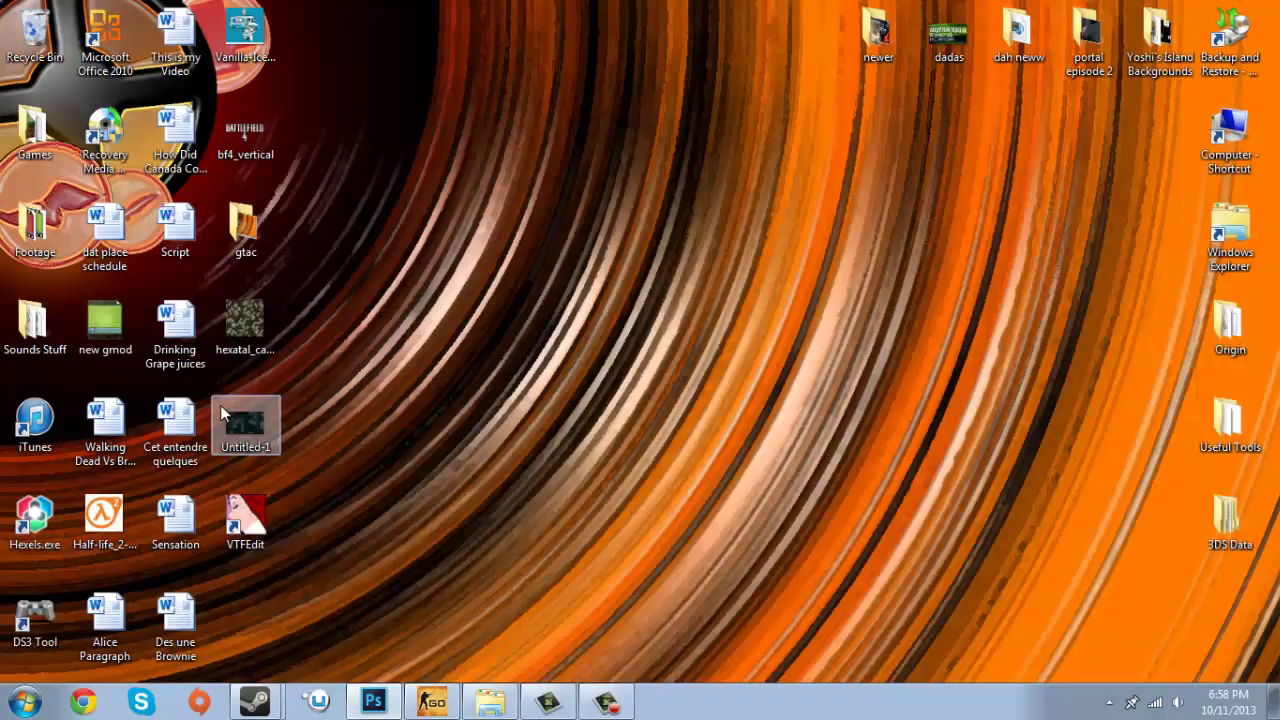
right_click(268, 437)
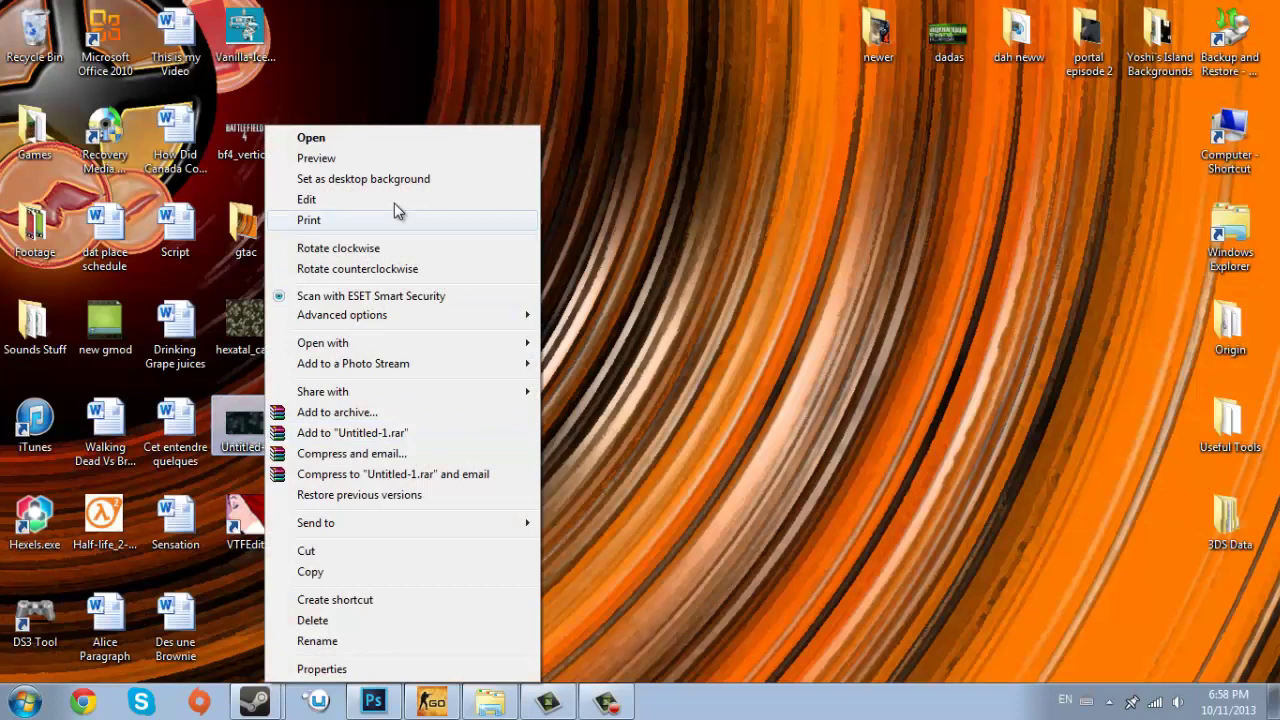
mouse_move(358, 348)
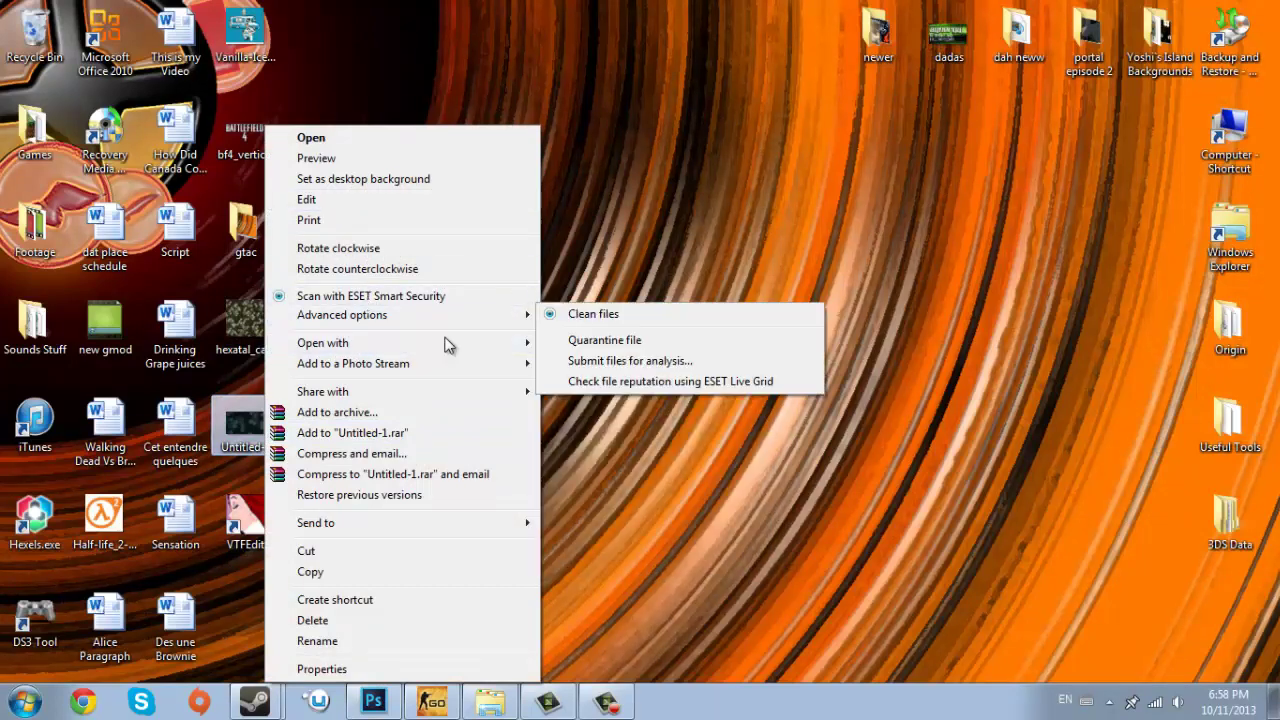
click(750, 203)
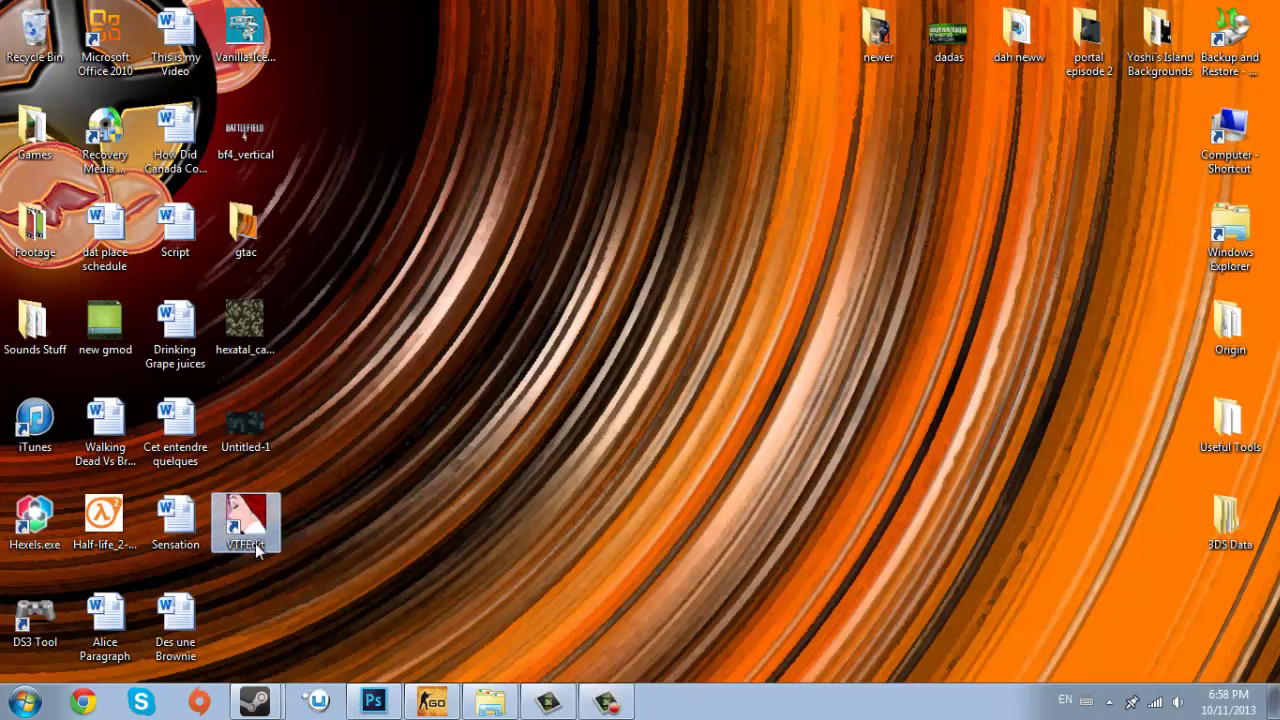
Open Untitled-1 with VTFEdit and import it with DXT1 normal format, DXT5 alpha format, Volume Texture type and Nearest Power Of 2 resizing.
double_click(239, 521)
click(631, 335)
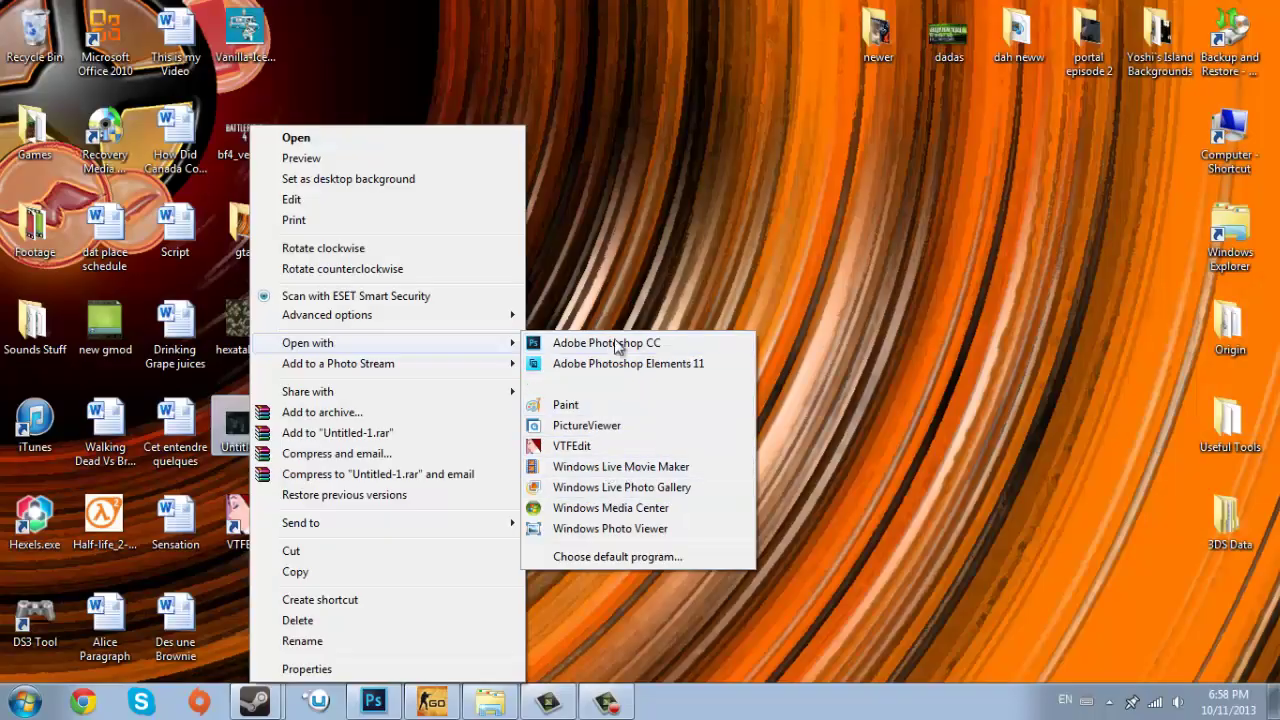
click(584, 449)
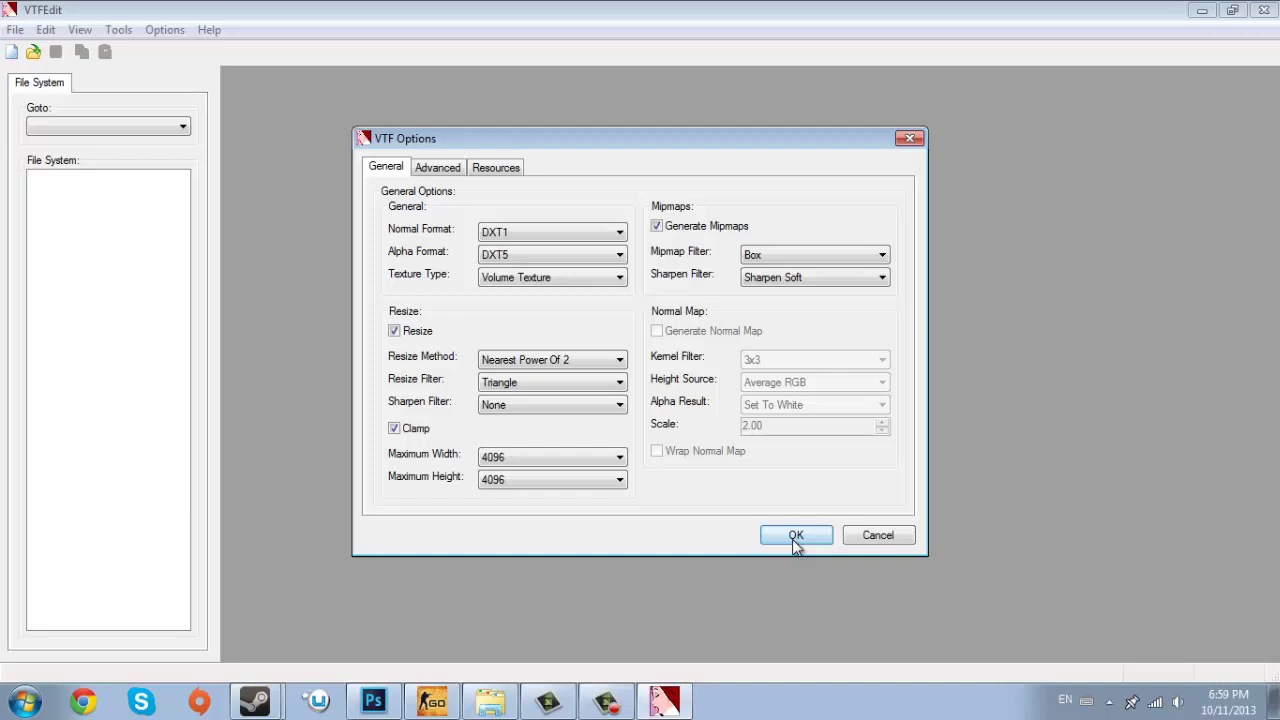
click(794, 537)
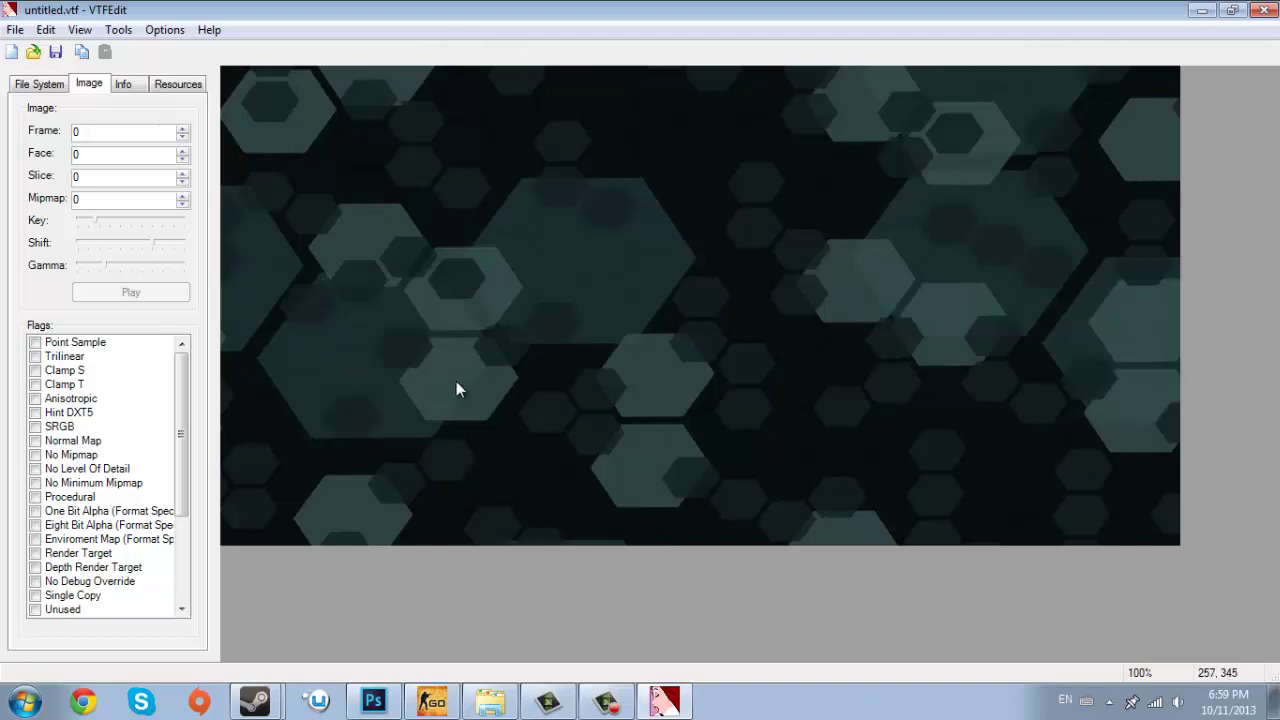
Look through the full list of texture flags for the imported image, switching No Debug Override on and back off.
drag(181, 432, 181, 516)
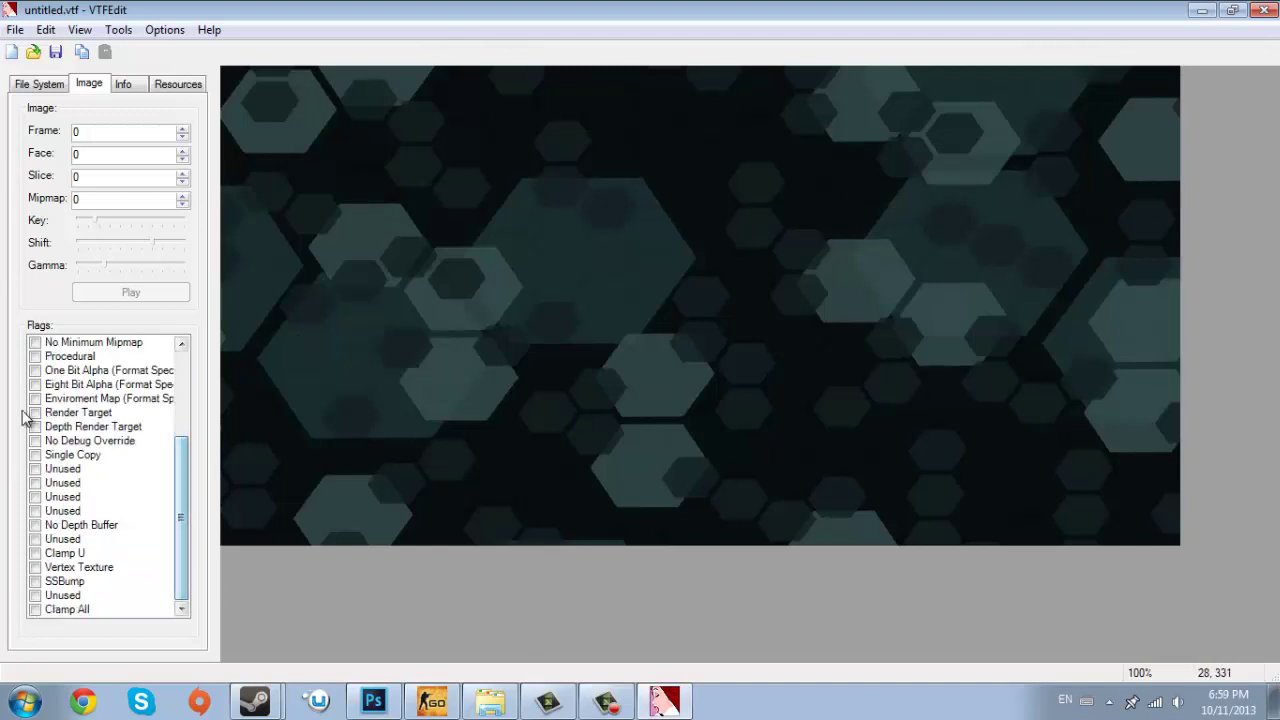
scroll(190, 478, up, 2)
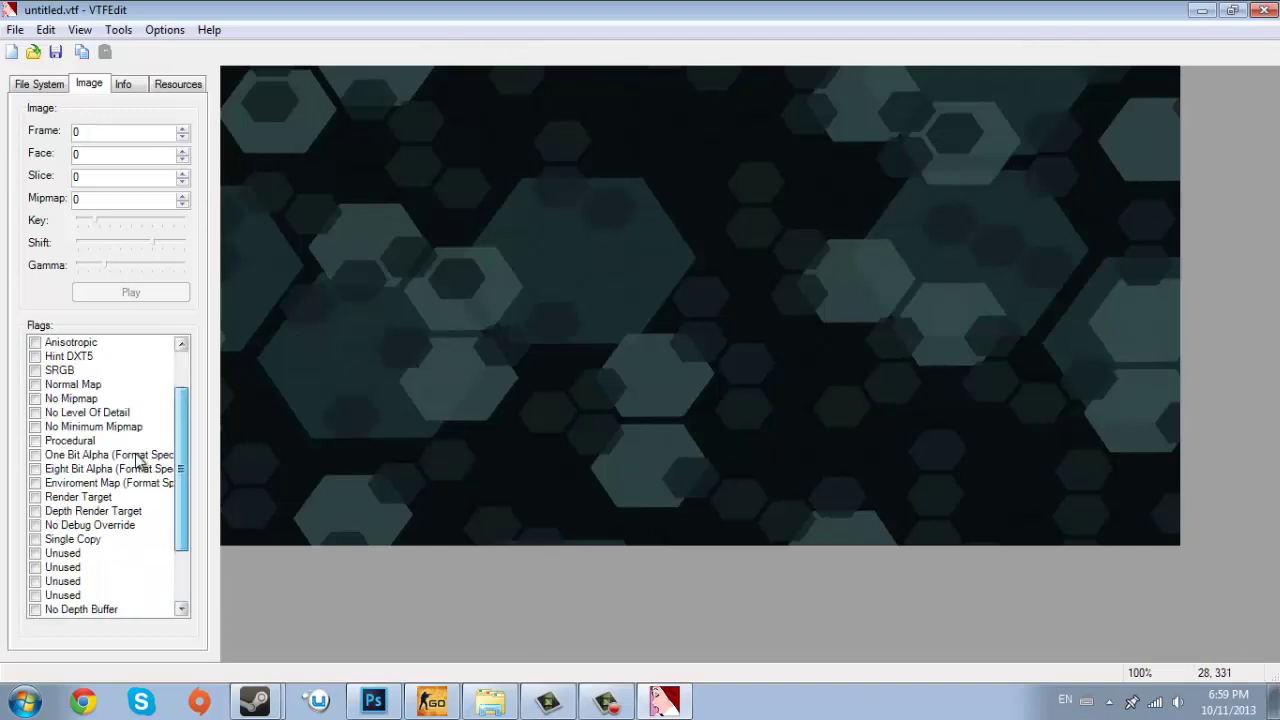
scroll(175, 455, down, 2)
click(170, 441)
scroll(170, 445, up, 1)
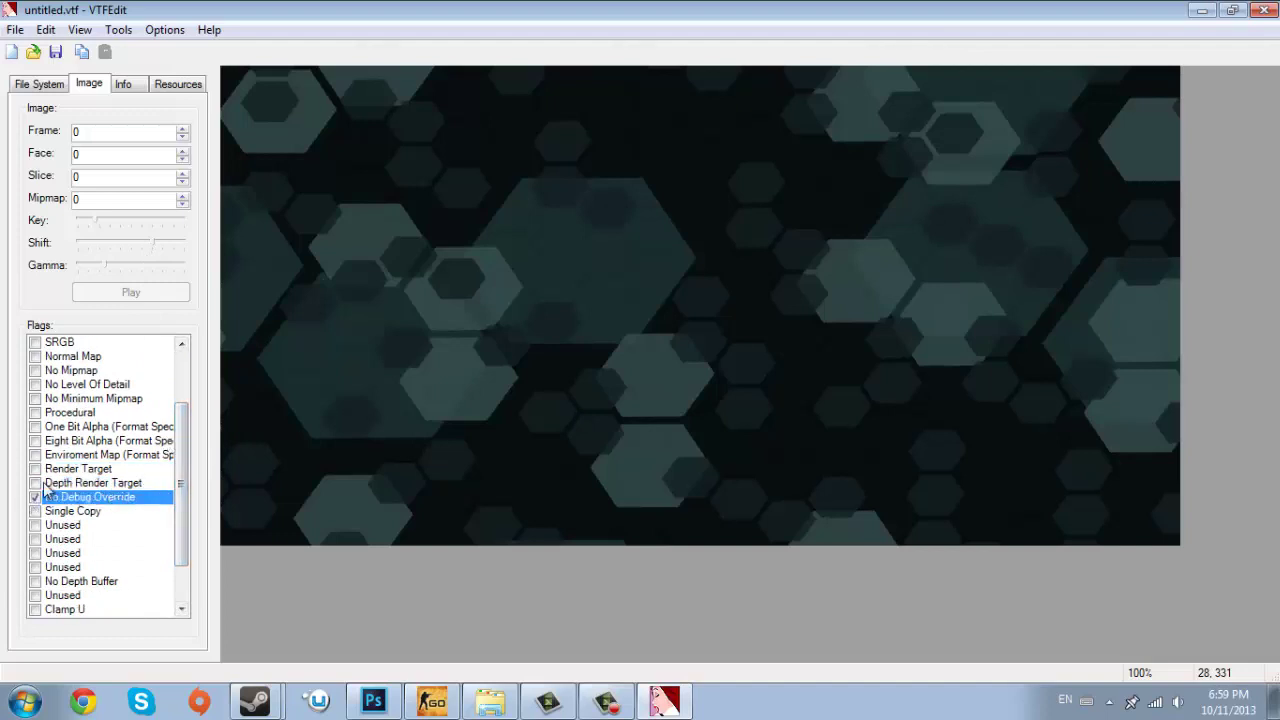
scroll(177, 500, up, 2)
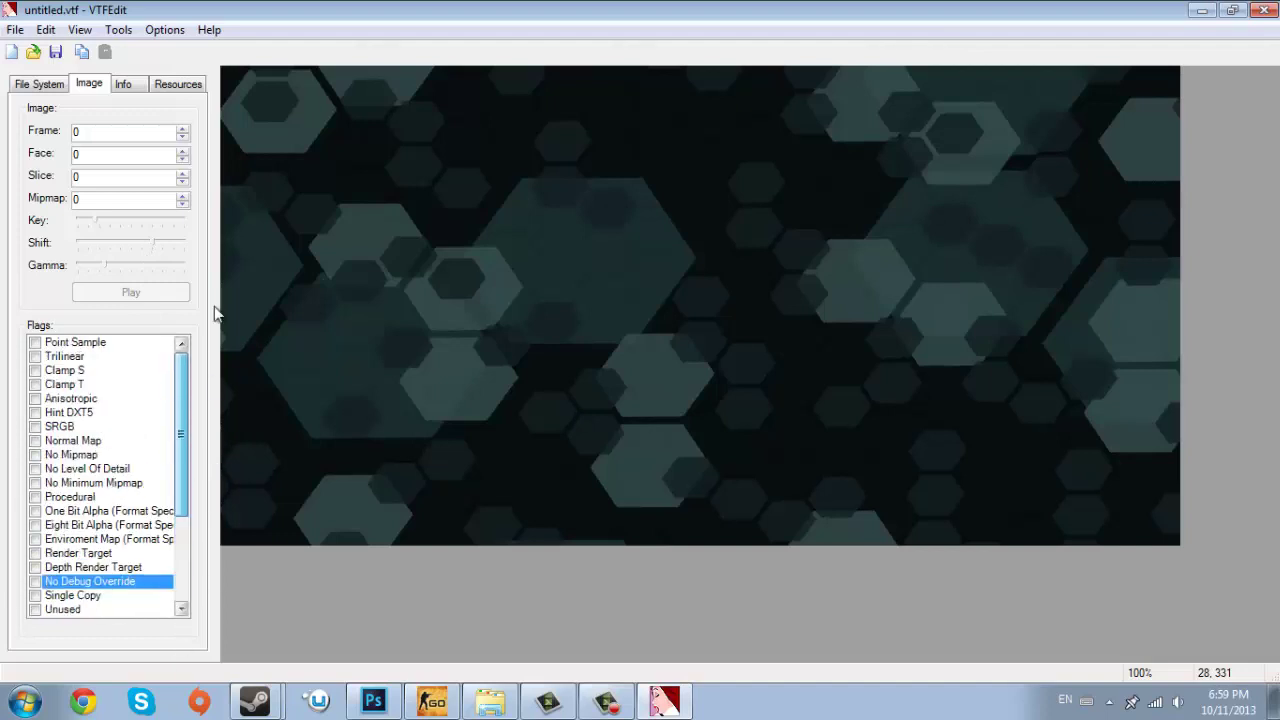
scroll(177, 500, down, 3)
scroll(177, 500, up, 2)
scroll(180, 363, up, 2)
scroll(180, 597, down, 4)
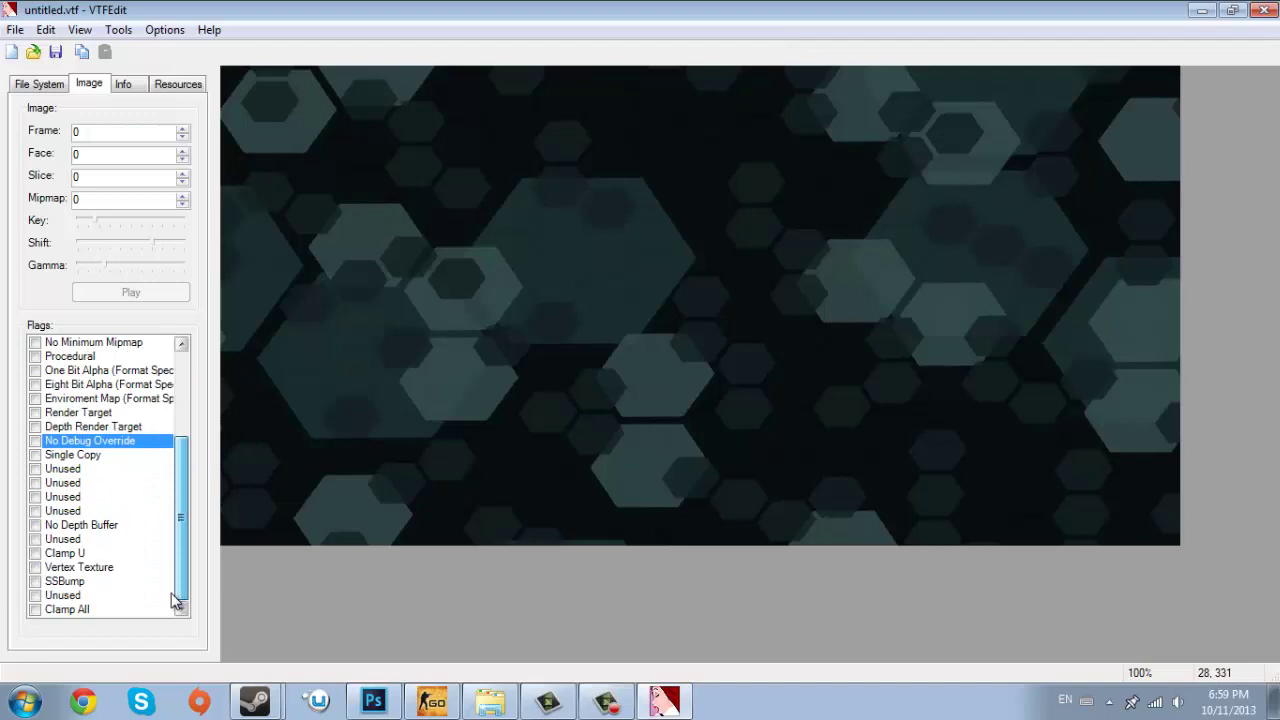
scroll(182, 400, up, 4)
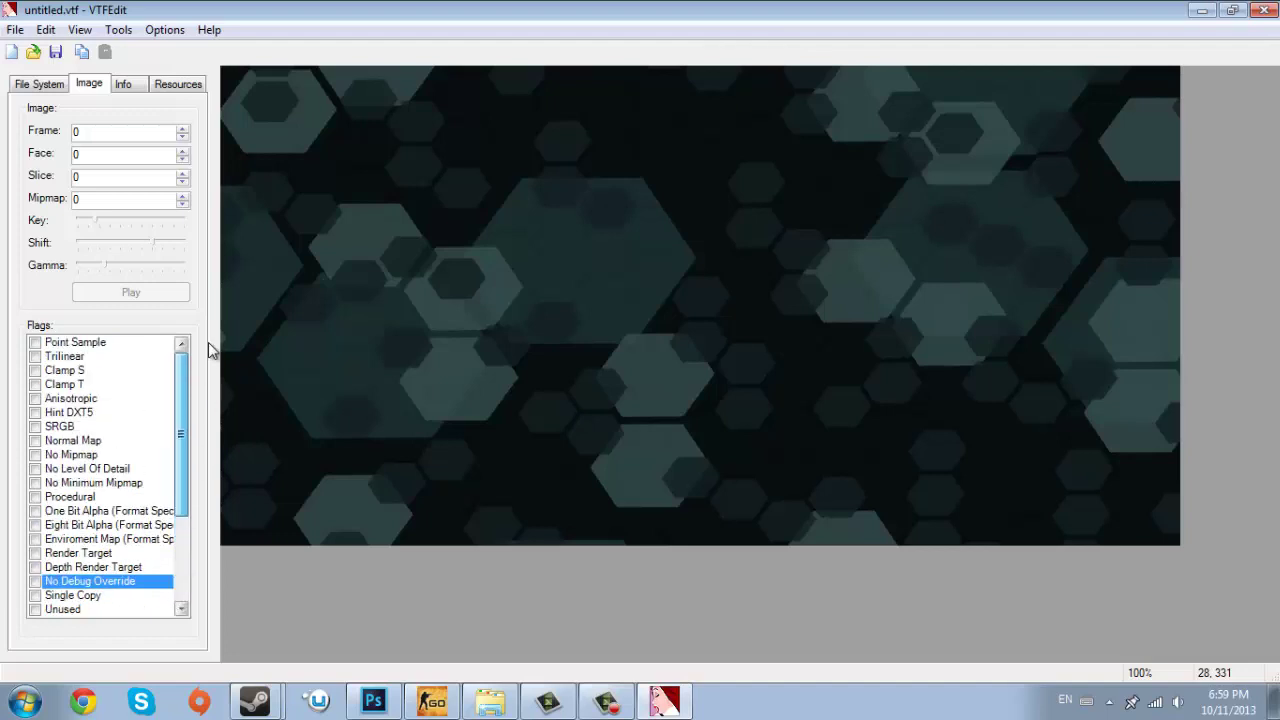
Save the texture to the Desktop as the VTF file dabig and move the saved file to an empty area of the desktop.
click(56, 54)
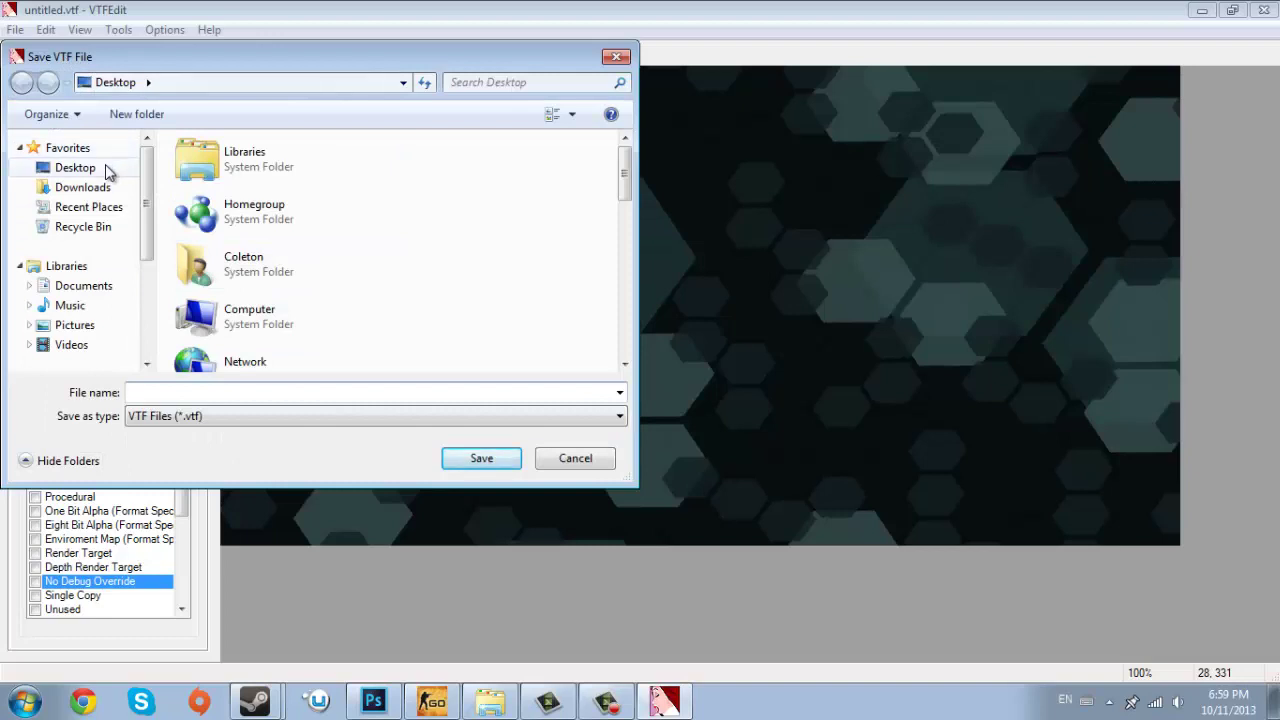
click(75, 168)
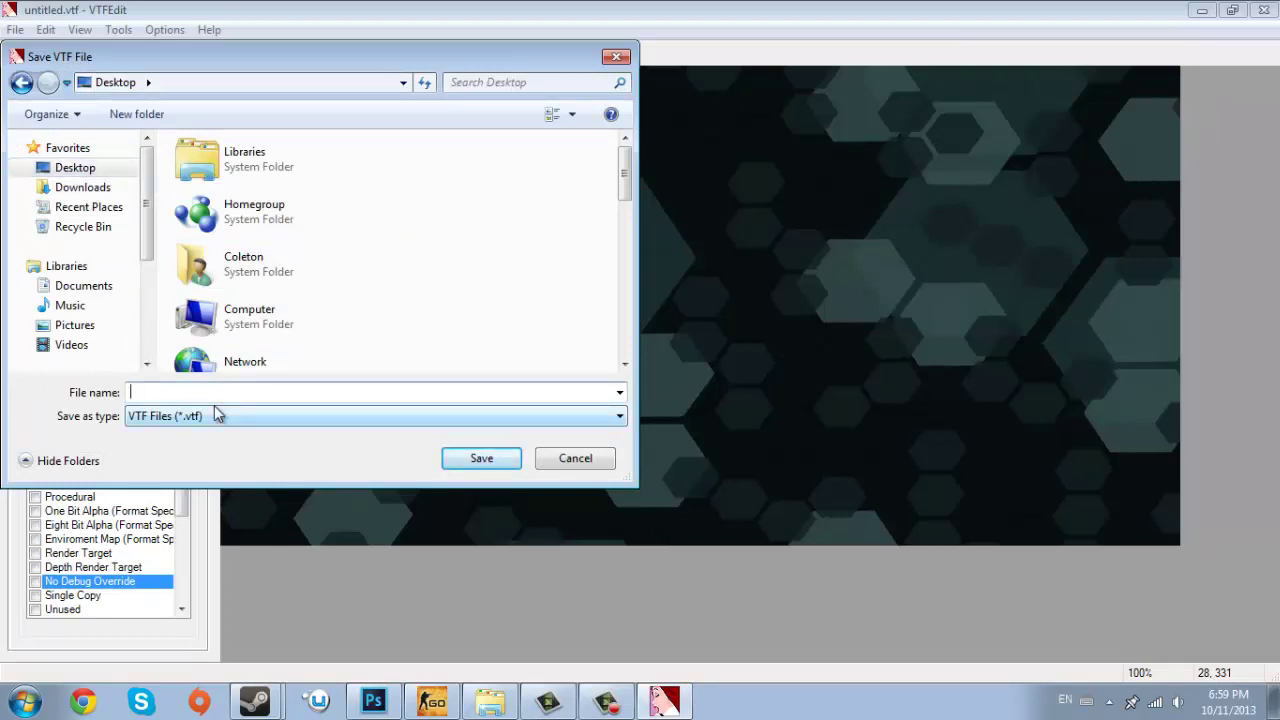
text(dabig)
click(490, 458)
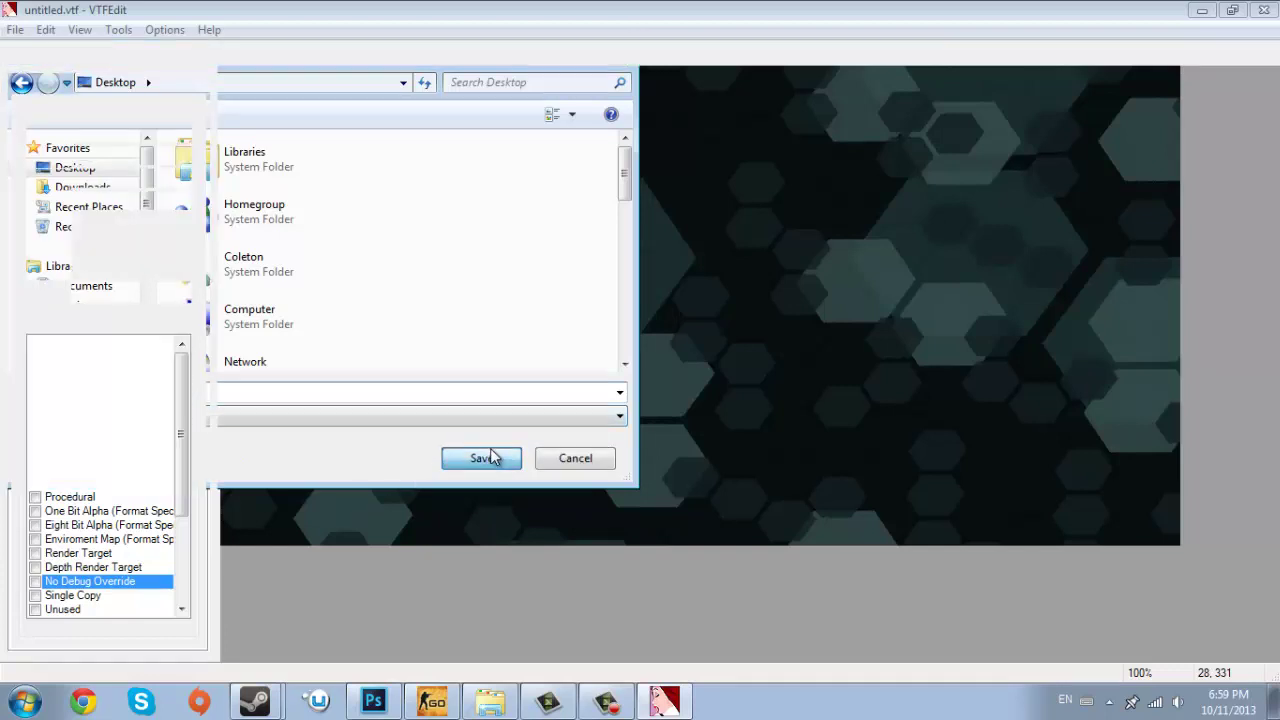
click(1214, 10)
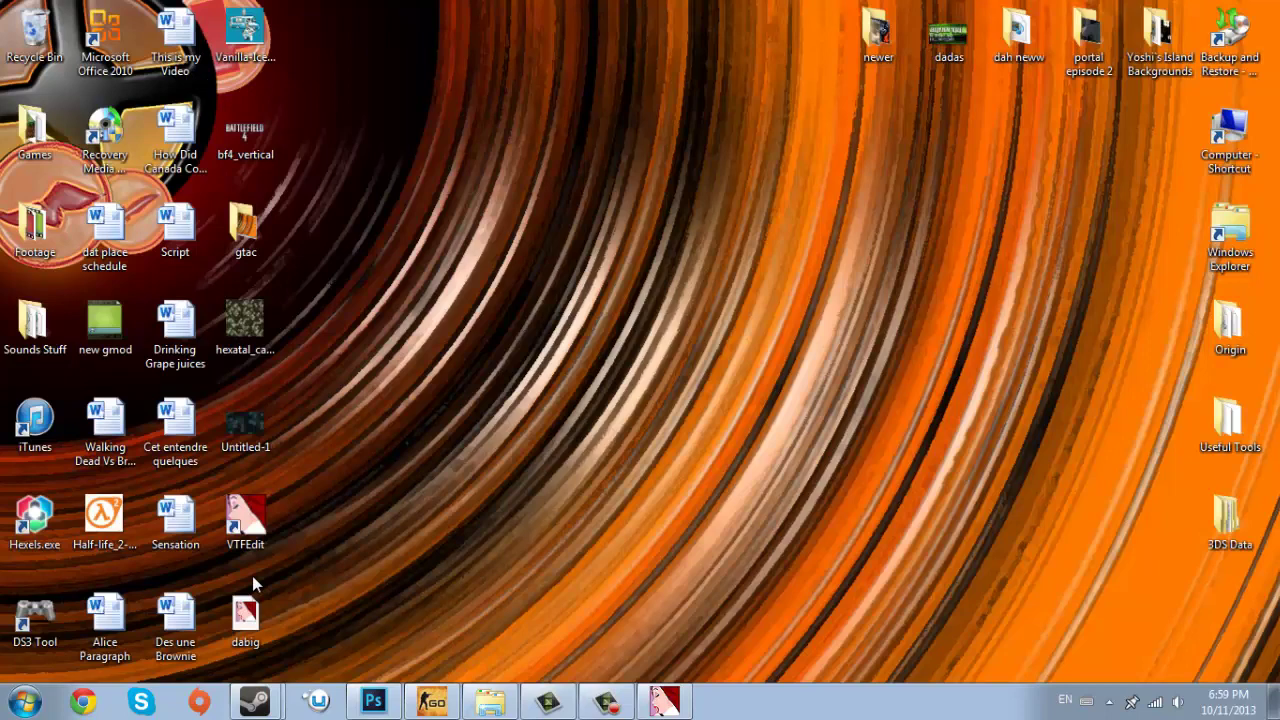
mouse_move(265, 616)
mouse_down()
mouse_move(691, 231)
mouse_move(763, 322)
mouse_up()
Bring up Steam's Counter-Strike: Global Offensive Properties window with the local files options.
click(255, 700)
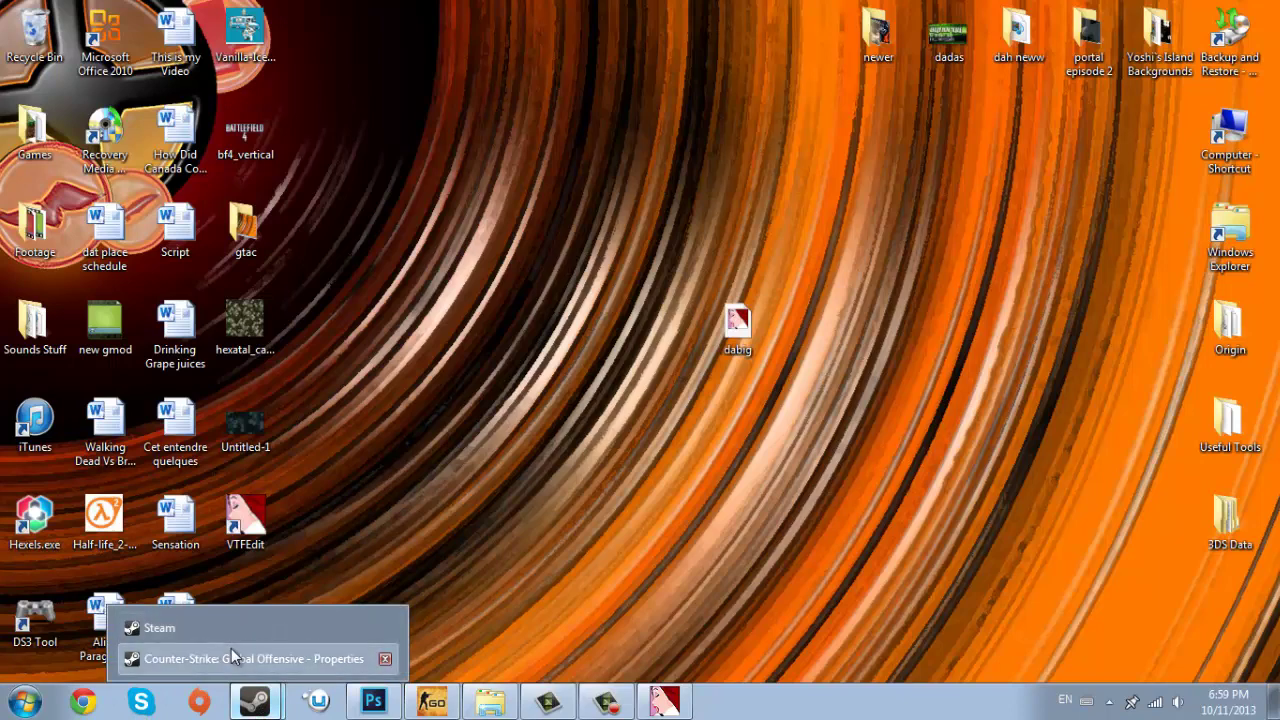
click(231, 652)
click(255, 700)
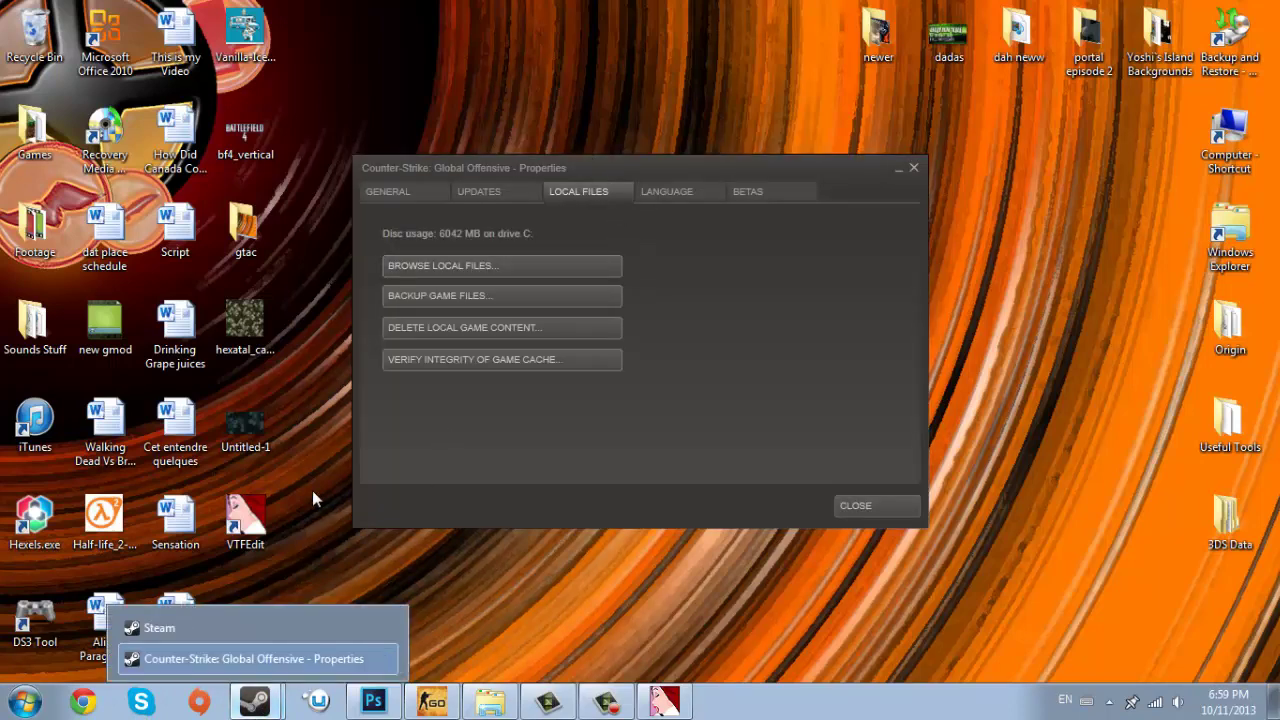
Open the game's installation folder through the local files options in Steam's Counter-Strike: Global Offensive properties.
click(454, 700)
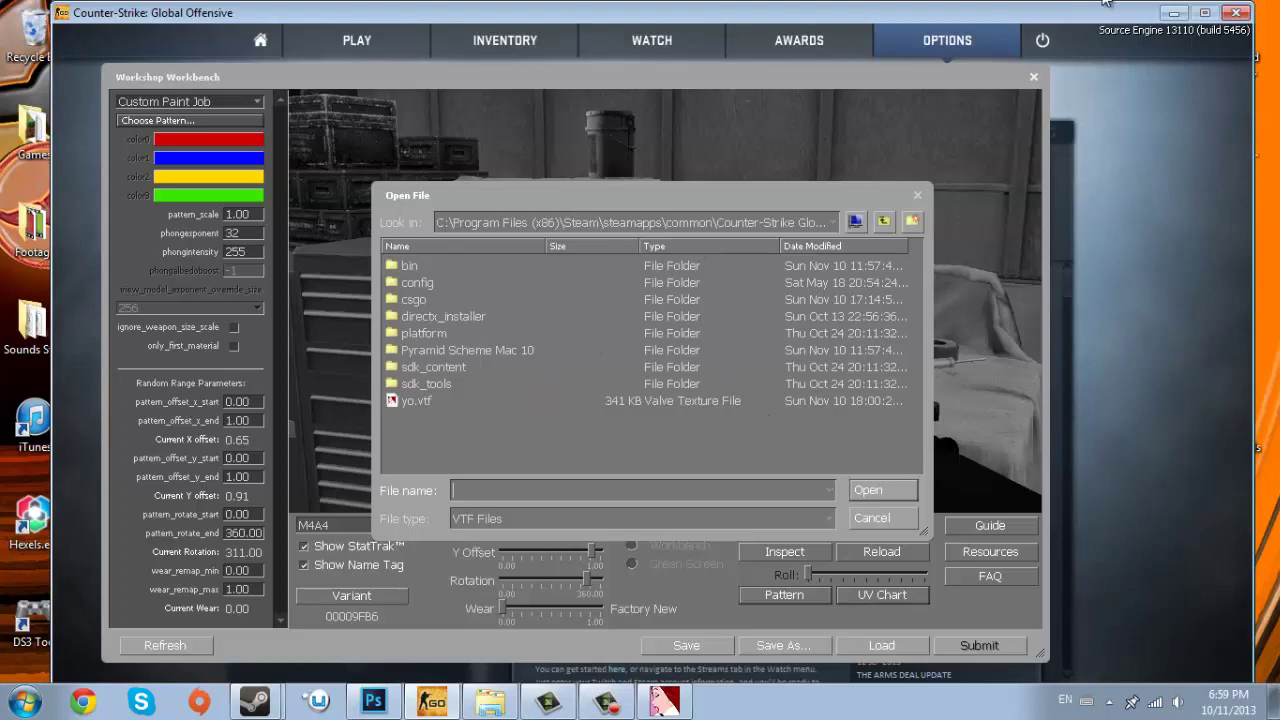
click(1178, 14)
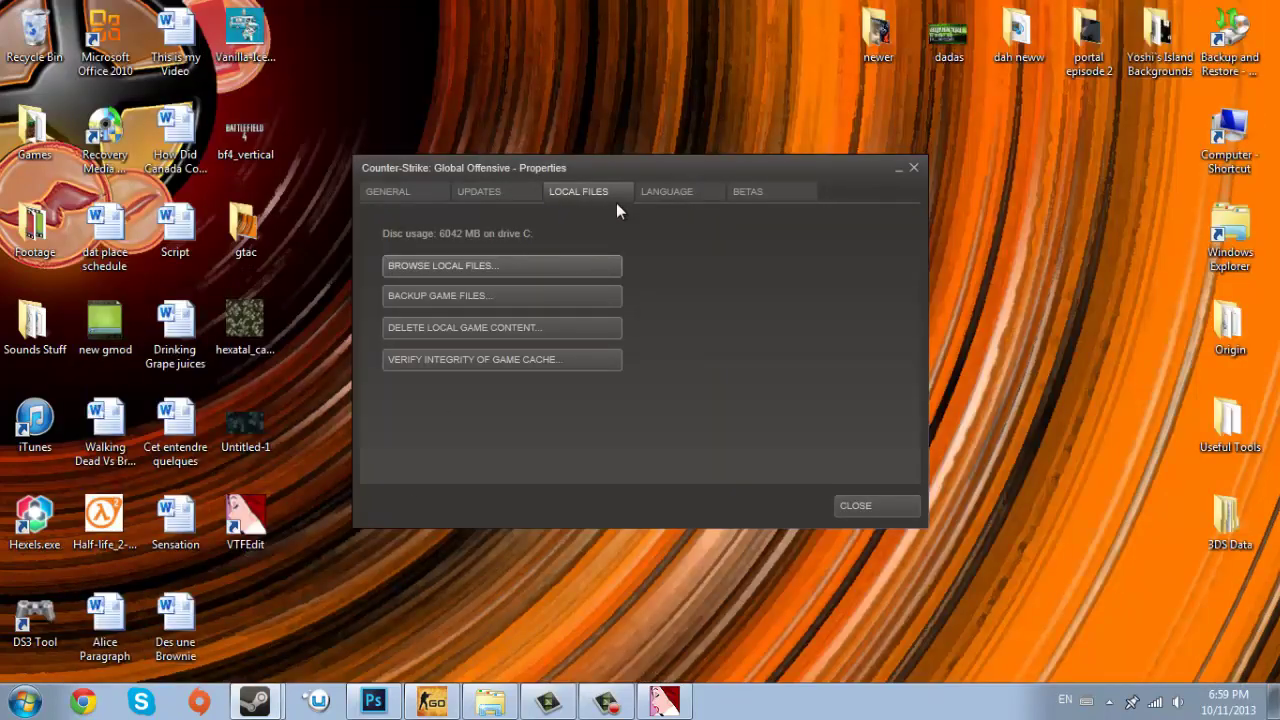
drag(688, 170, 686, 177)
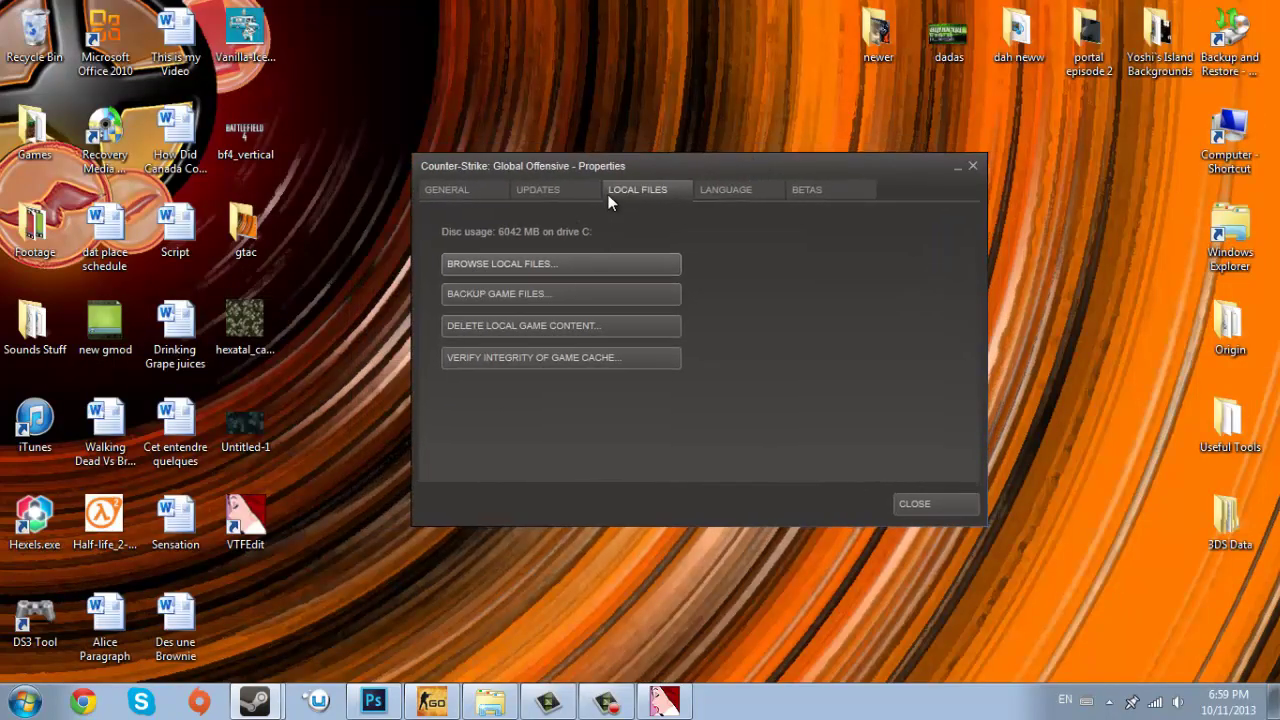
mouse_move(255, 703)
click(280, 617)
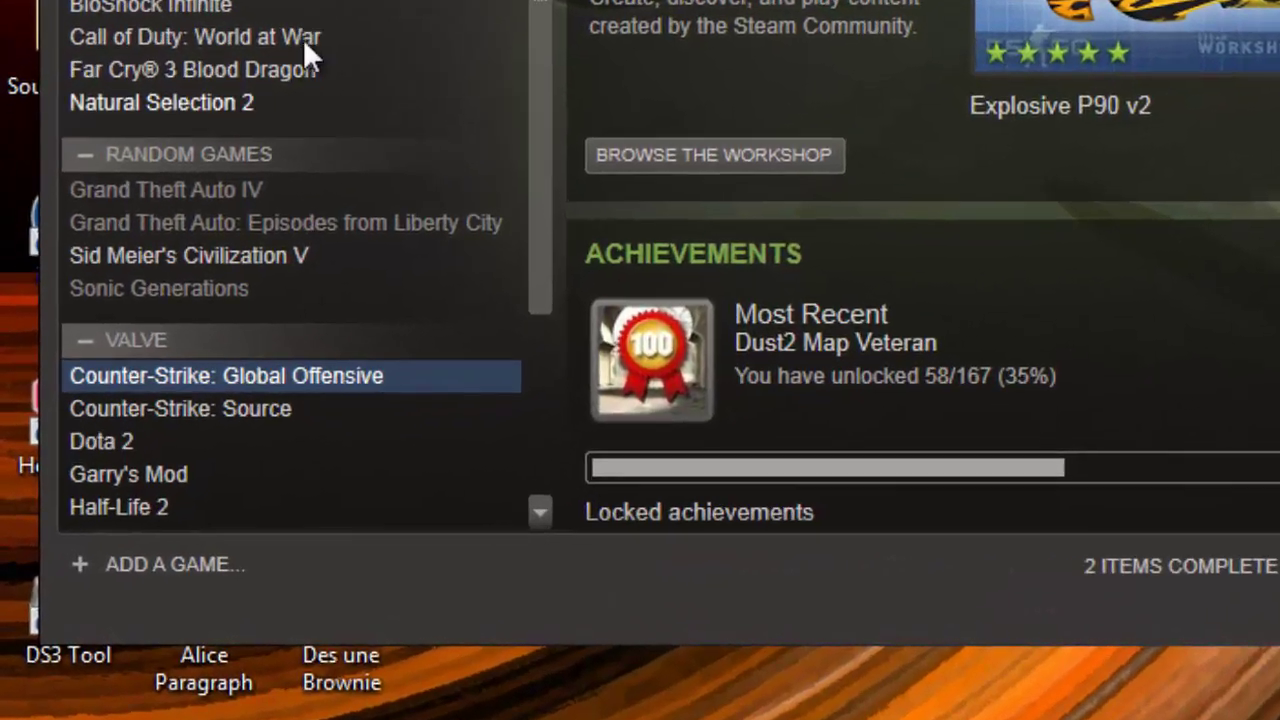
right_click(334, 380)
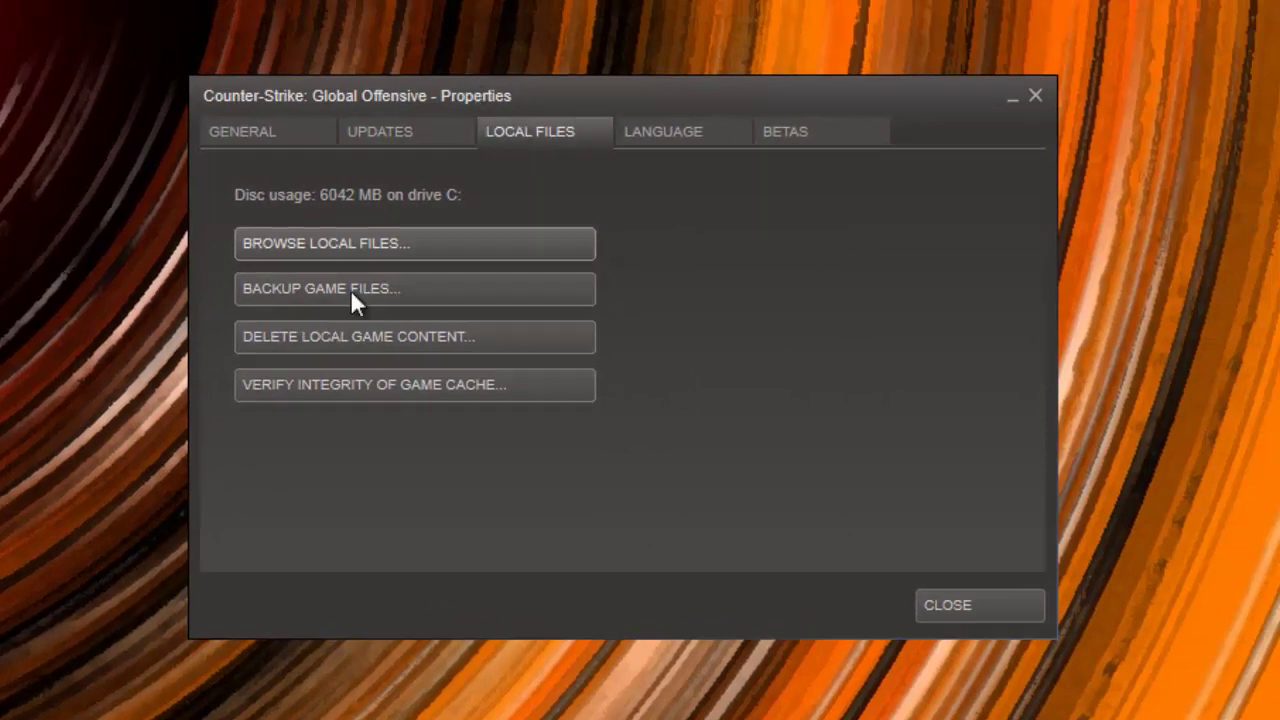
click(328, 244)
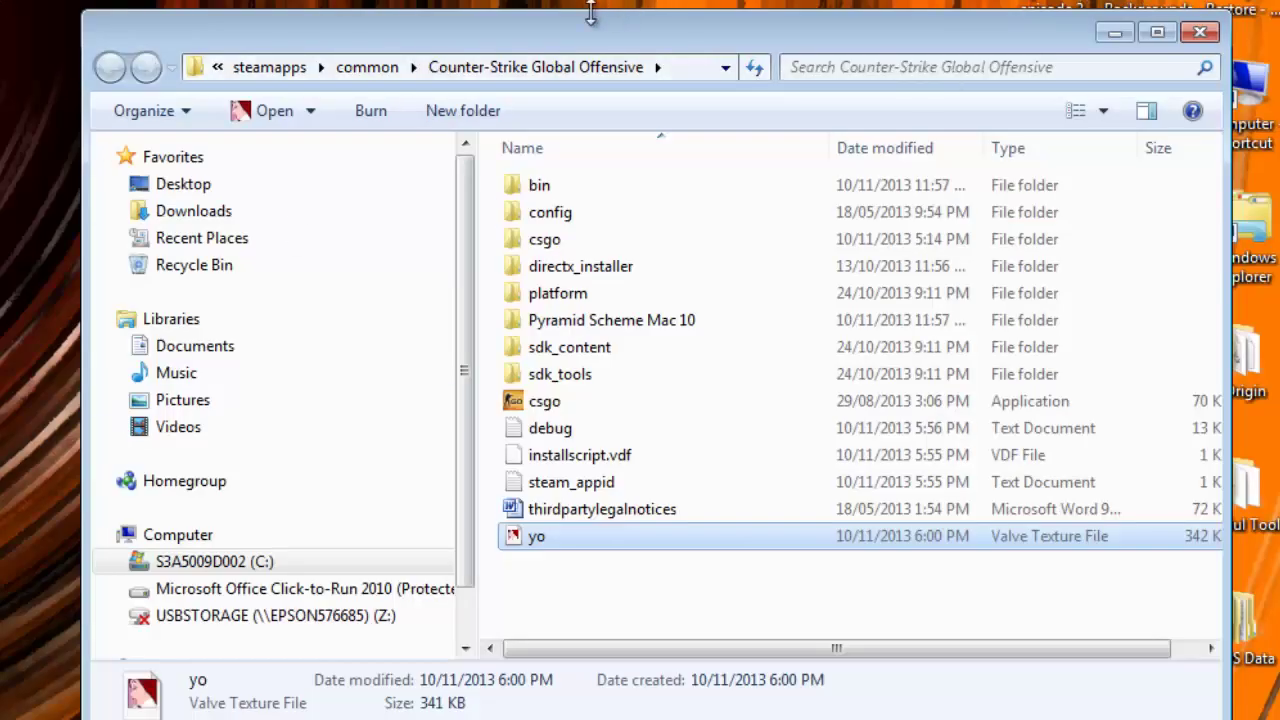
Move the dabig texture file from the desktop into the Counter-Strike Global Offensive folder.
drag(600, 20, 403, 435)
click(890, 140)
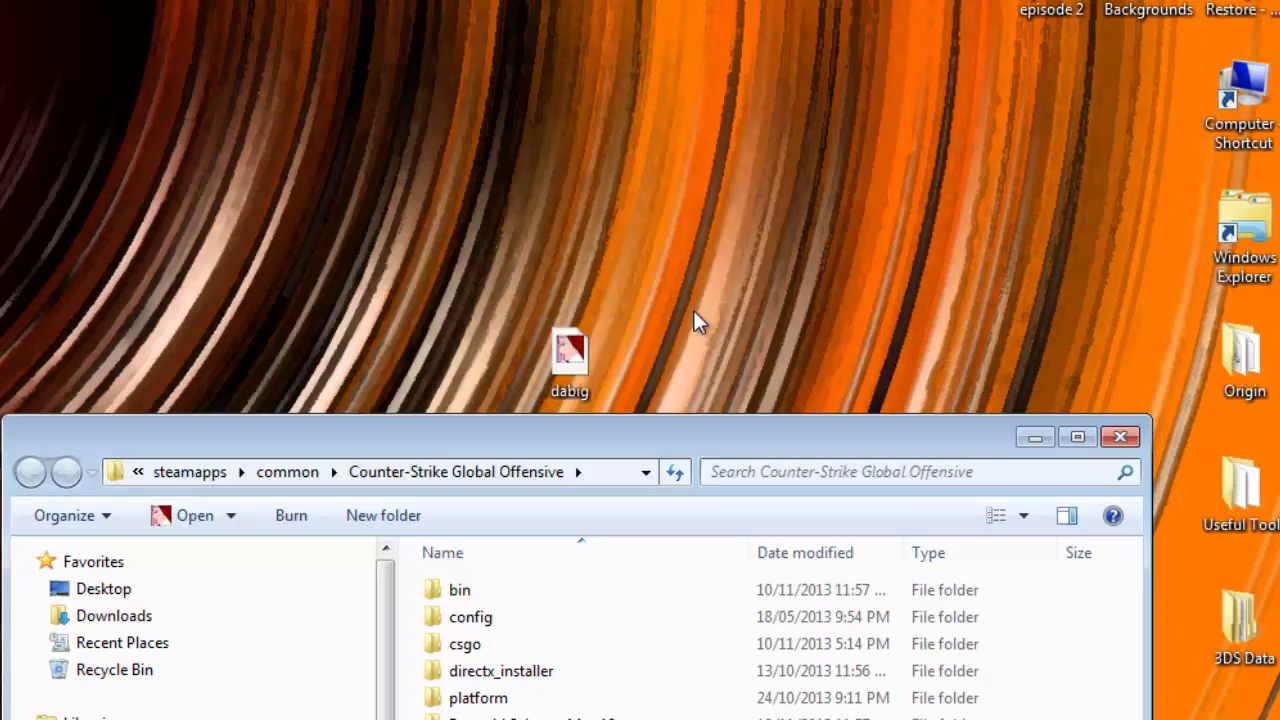
click(570, 357)
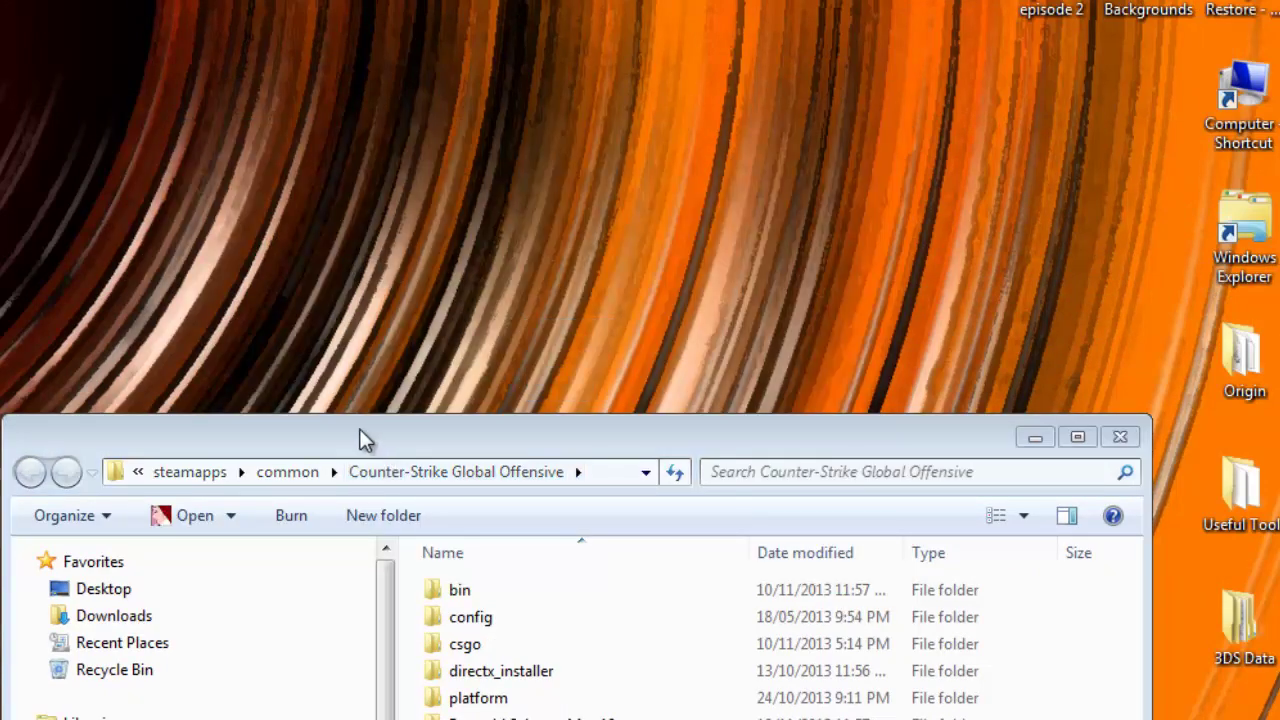
drag(363, 437, 301, 75)
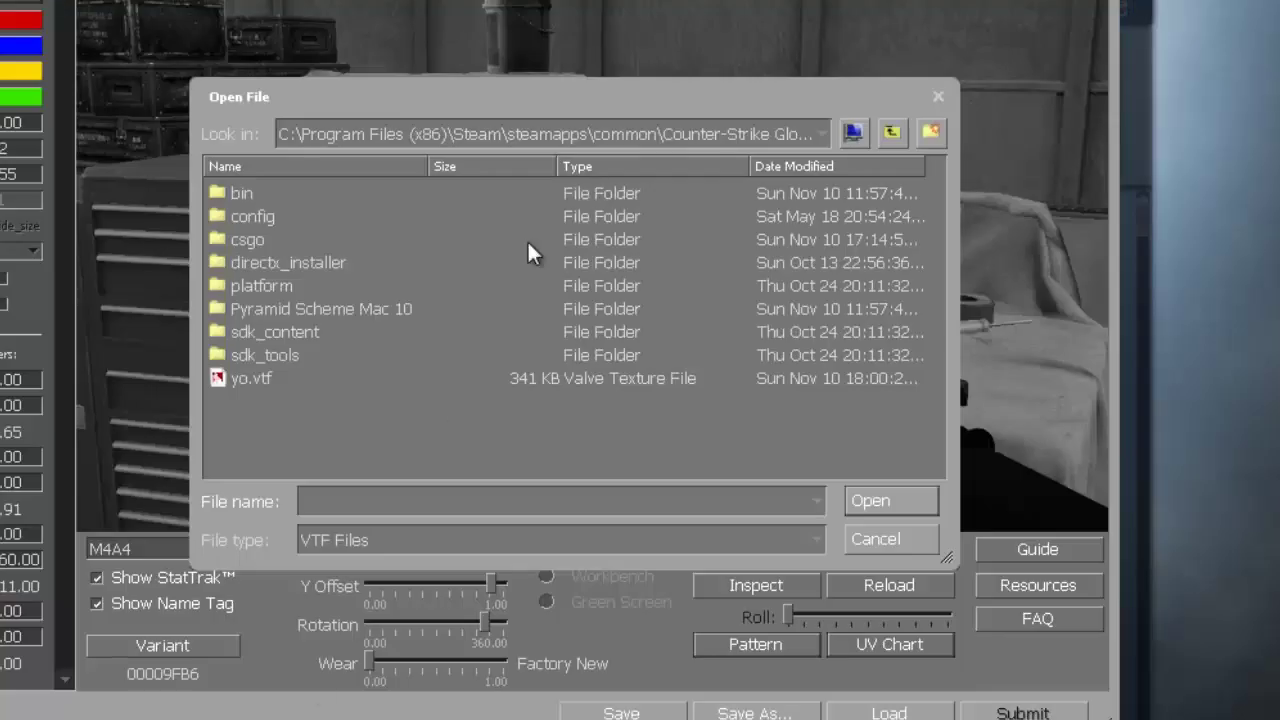
Load yo.vtf as the Custom Paint Job pattern in the game's Workshop Workbench and inspect it on the M4A4.
click(274, 380)
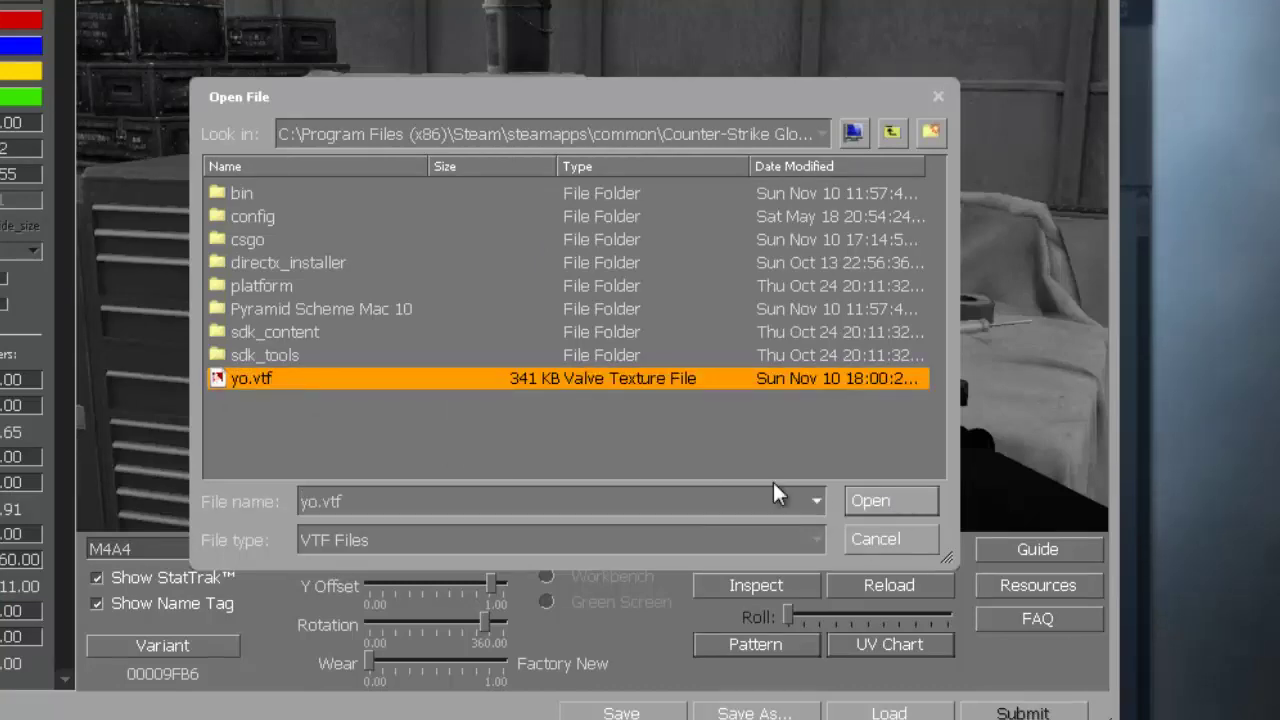
click(884, 504)
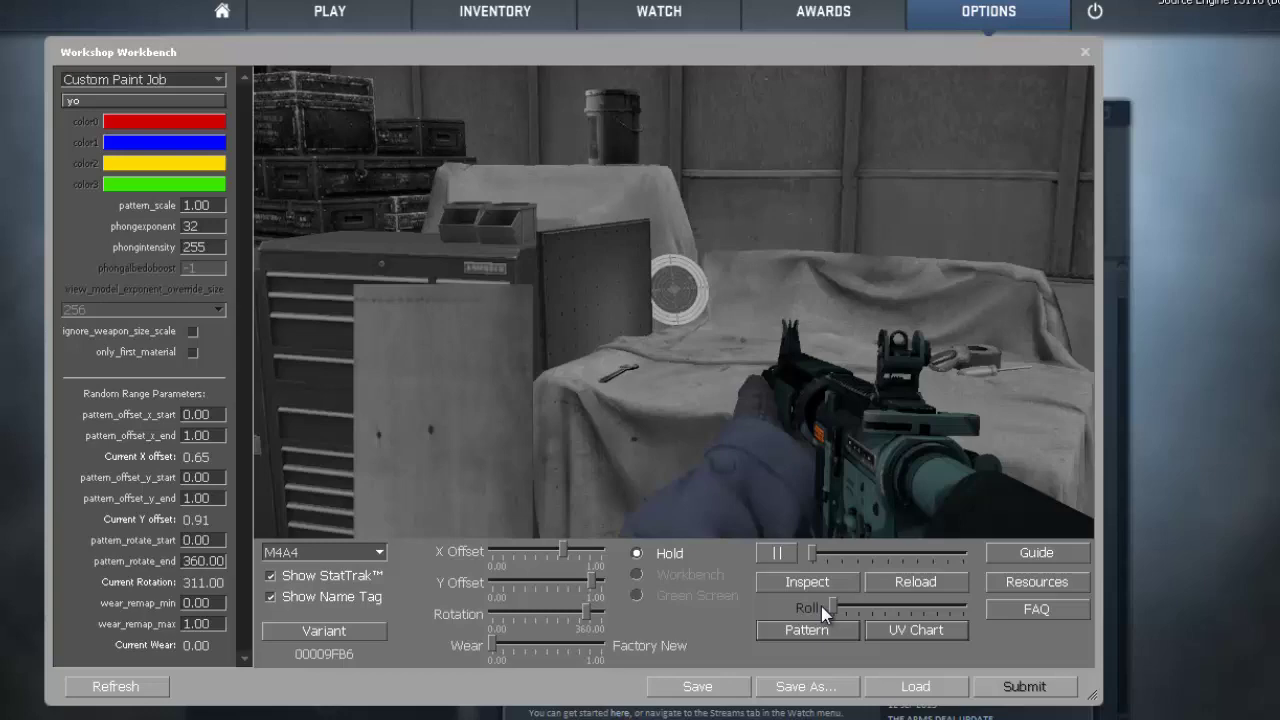
click(800, 586)
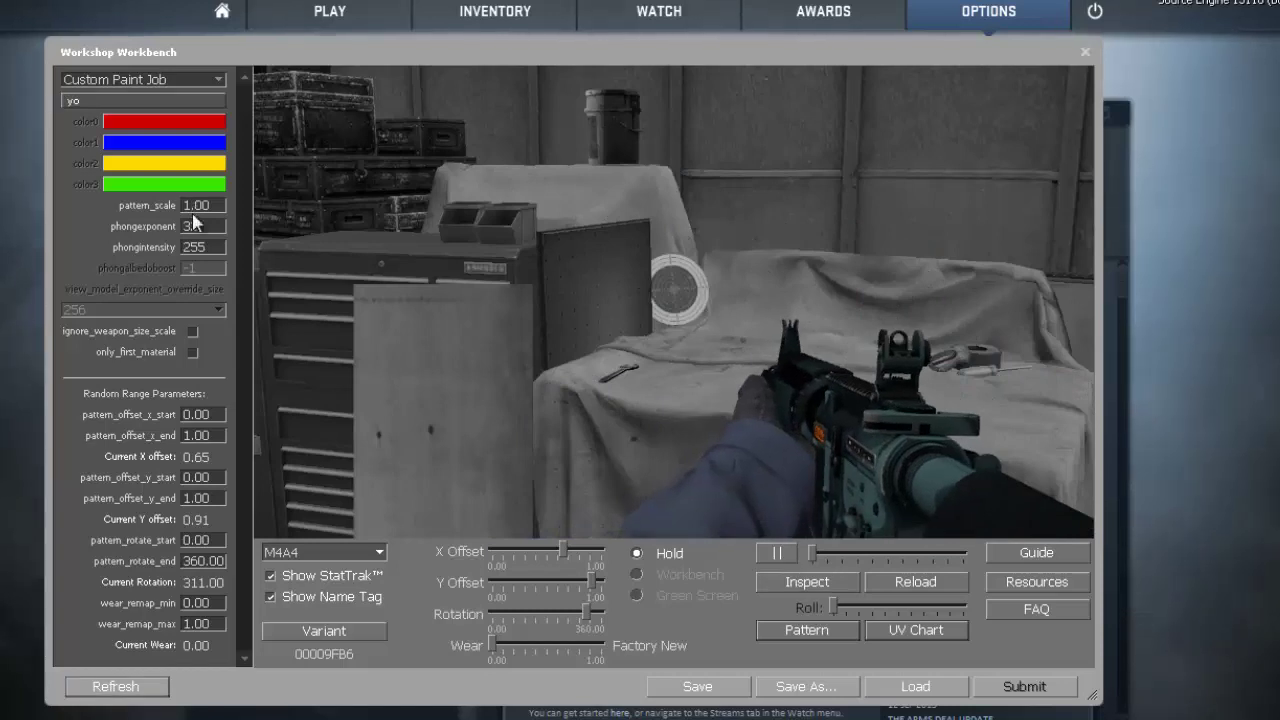
Set pattern_scale to 4.00 and preview the M4A4 with the inspect and reload animations.
key(BackSpace)
text(4)
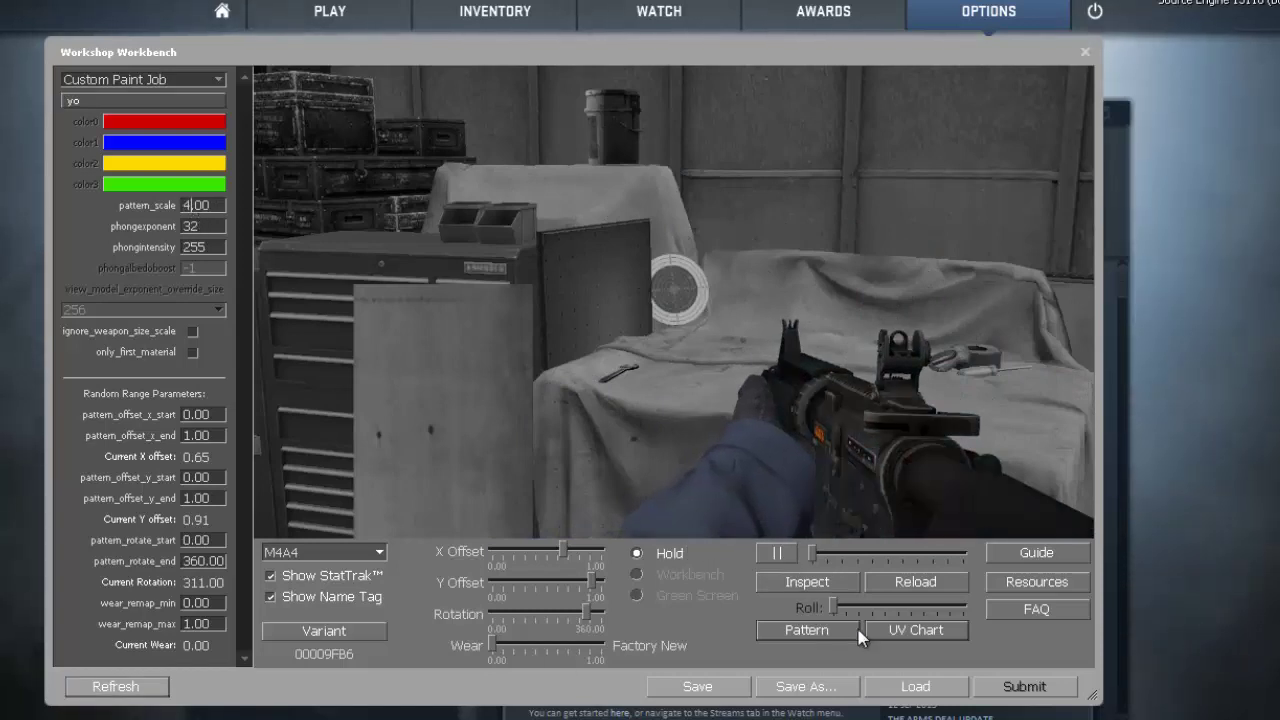
click(776, 578)
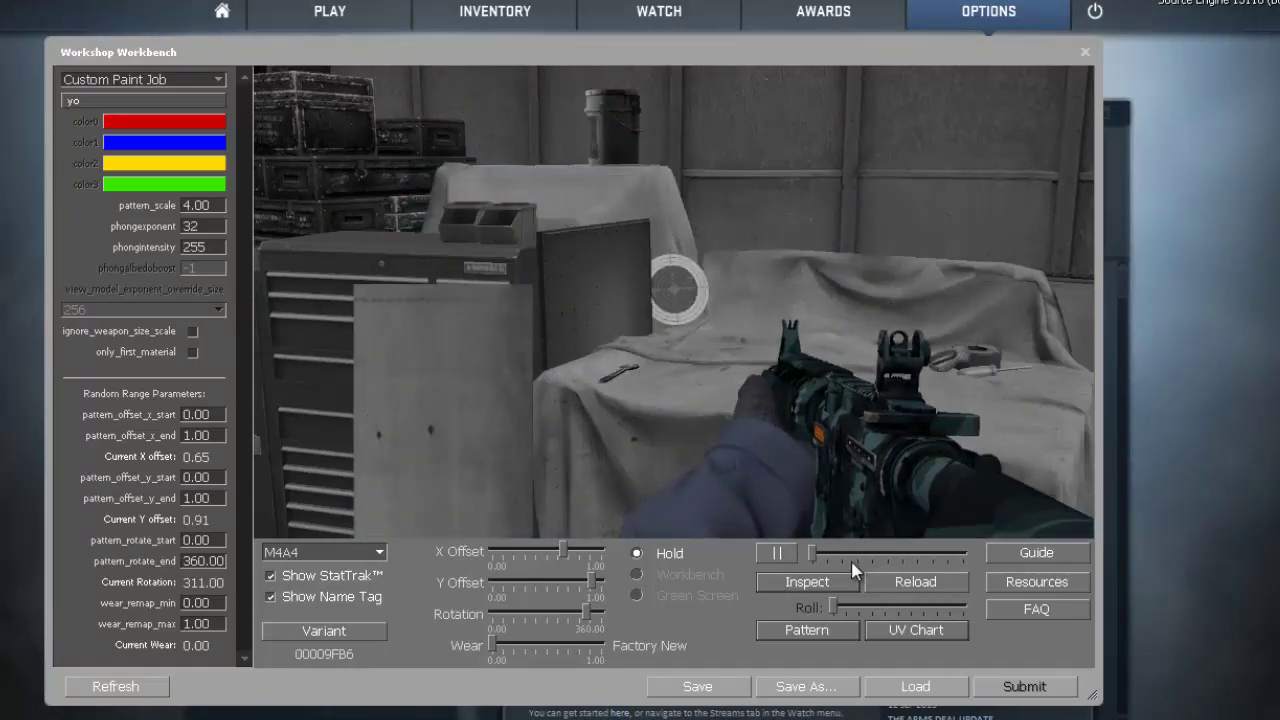
click(912, 580)
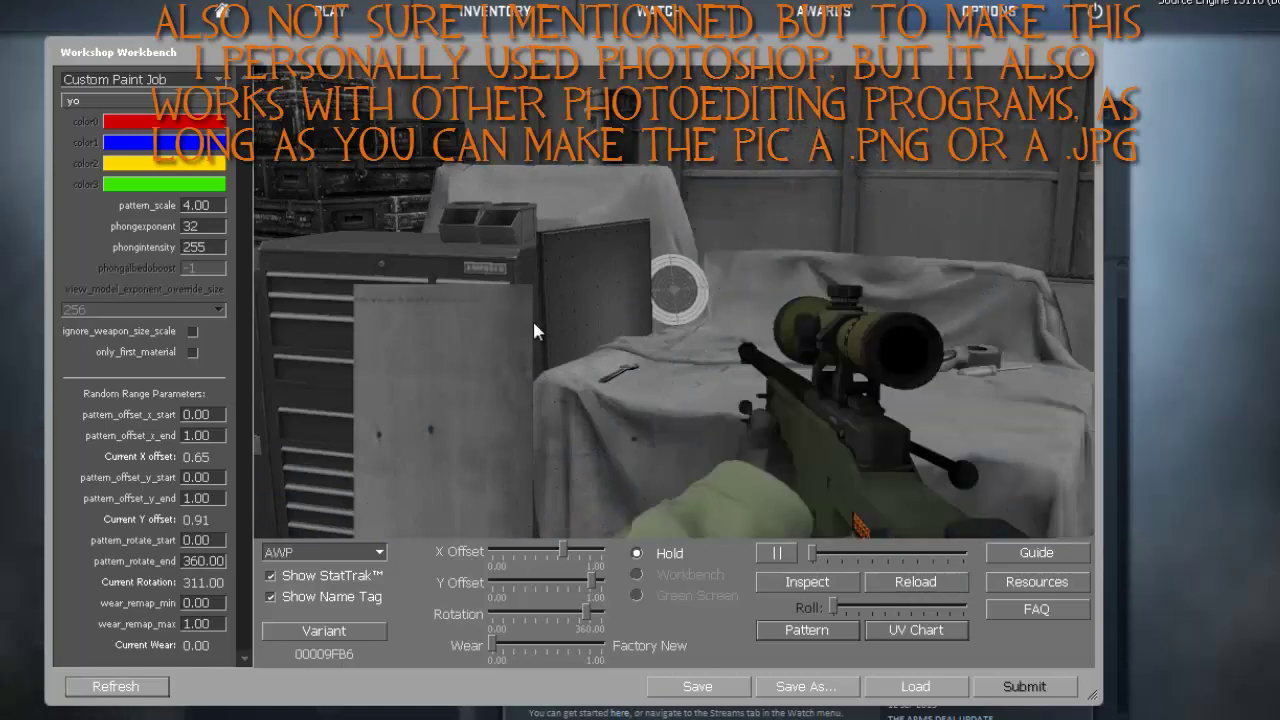
Preview the pattern on the AWP with the inspect and reload animations, and in the Workbench view with an adjusted roll.
click(806, 582)
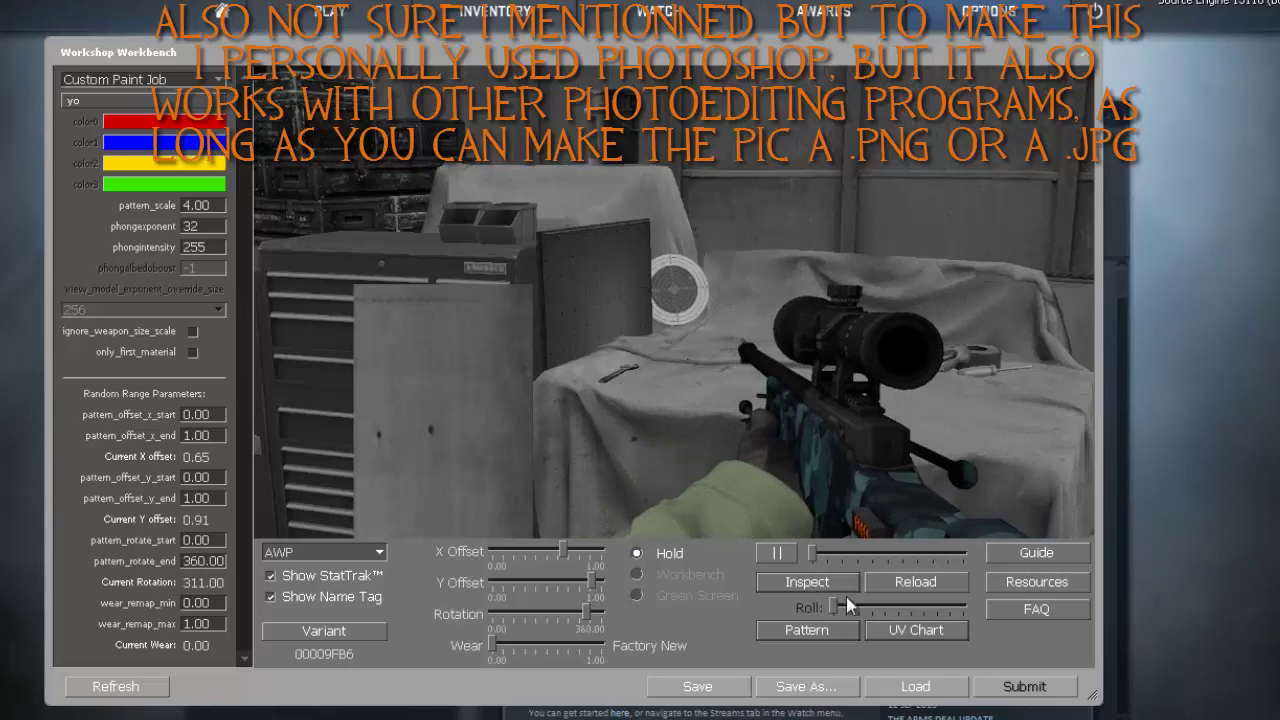
click(903, 588)
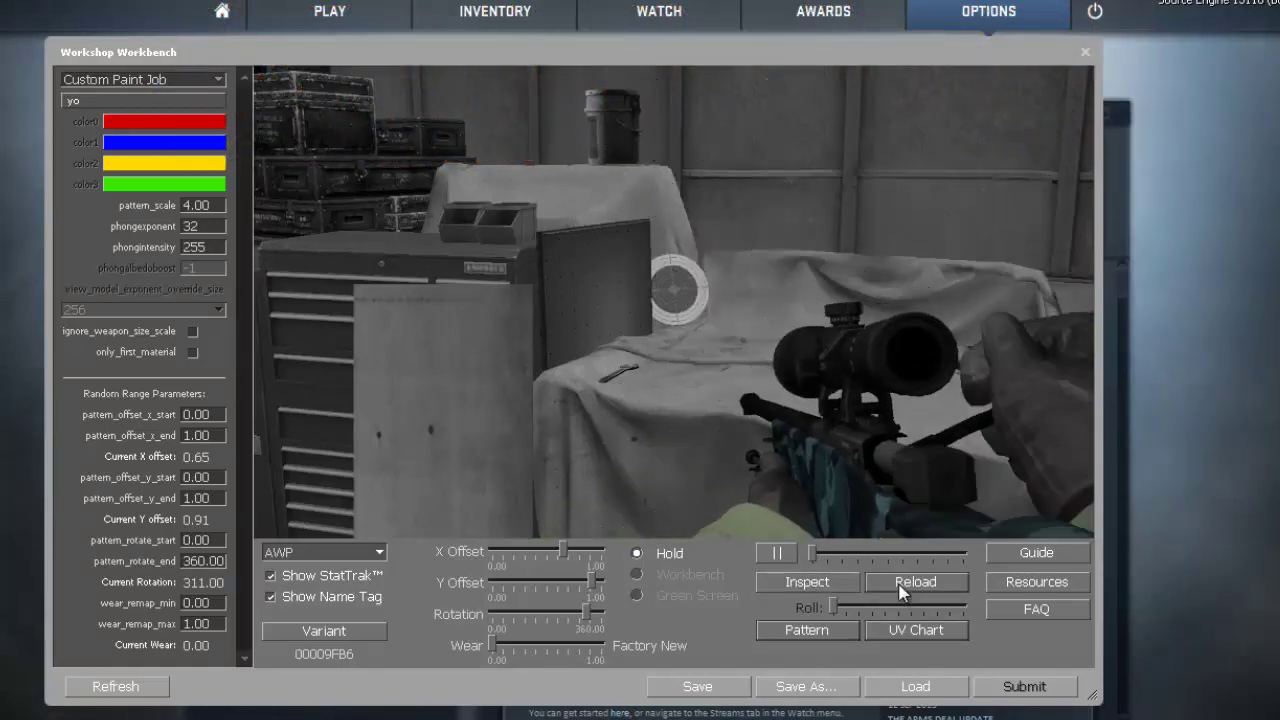
click(808, 584)
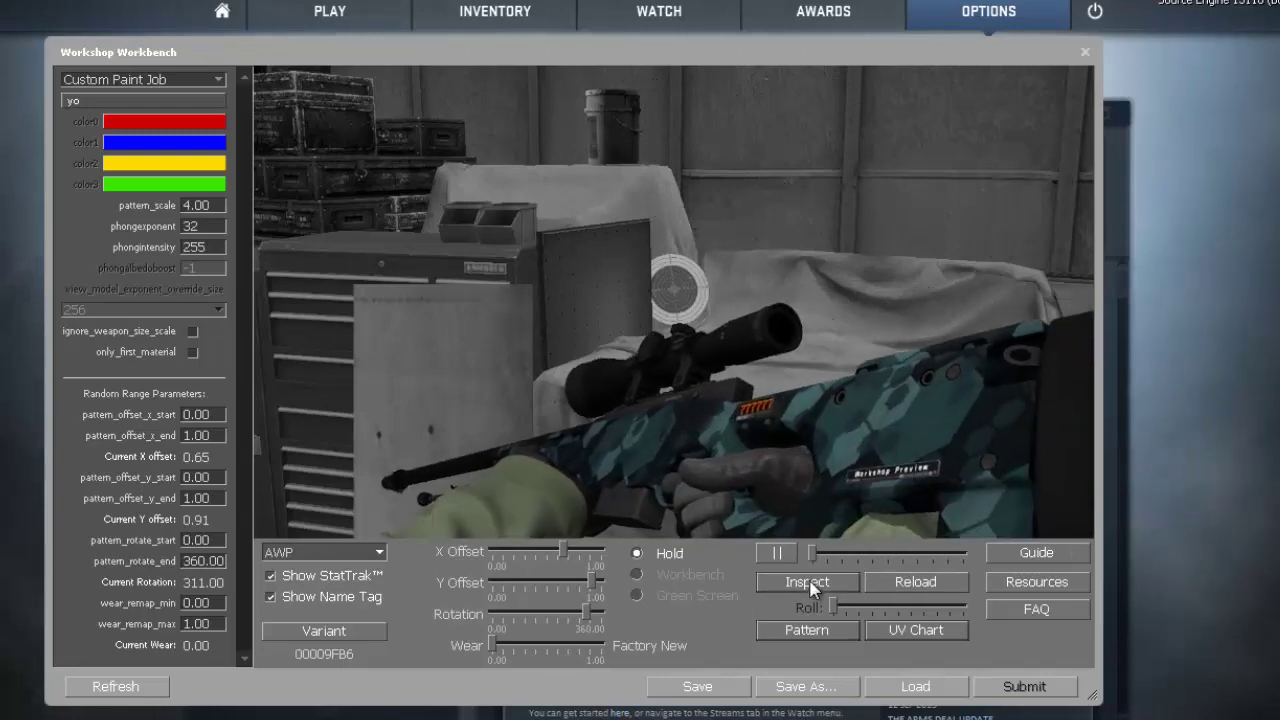
click(638, 577)
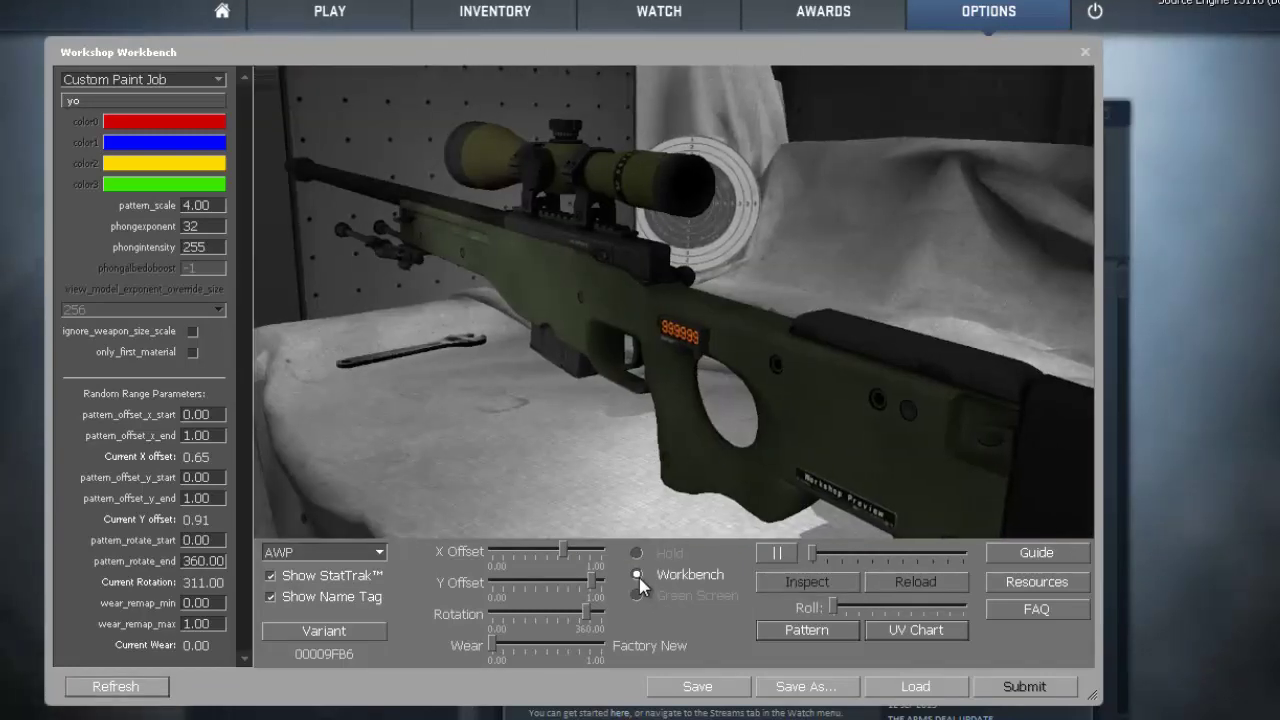
mouse_move(833, 607)
mouse_down()
mouse_move(956, 612)
mouse_move(838, 612)
mouse_up()
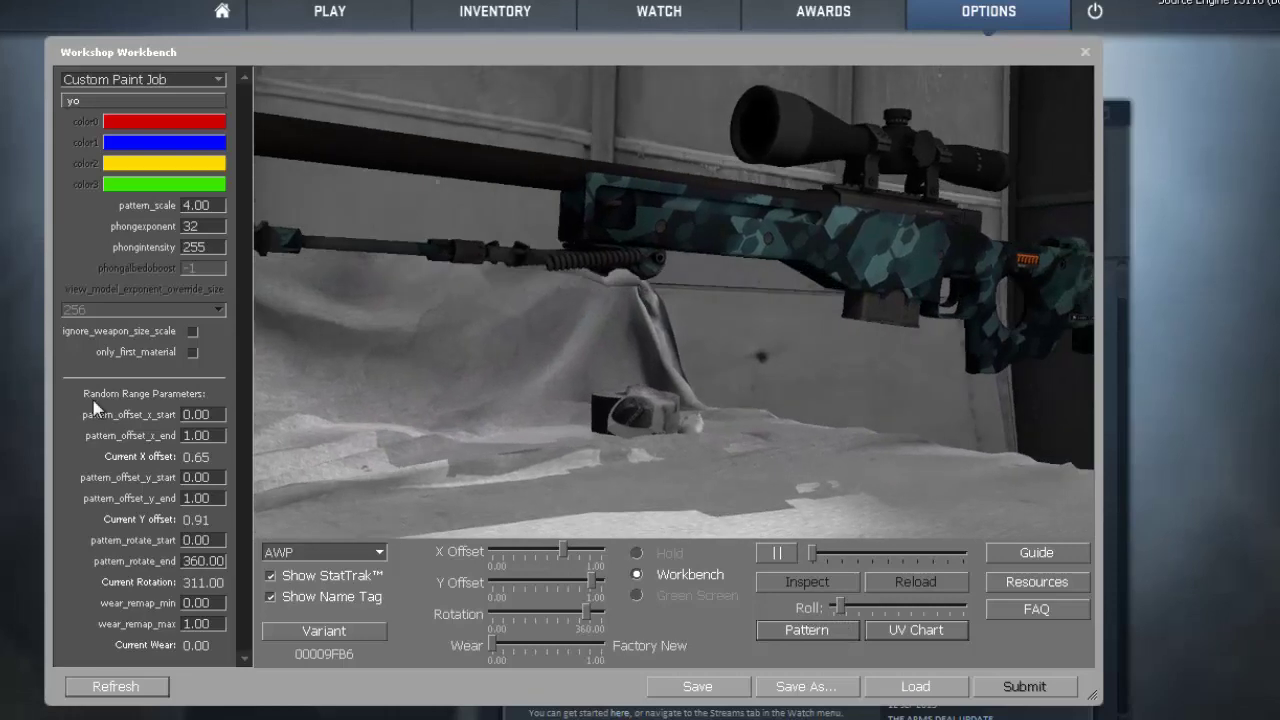
Change the previewed weapon to the XM1014 and roll it to examine the pattern from different angles.
click(323, 552)
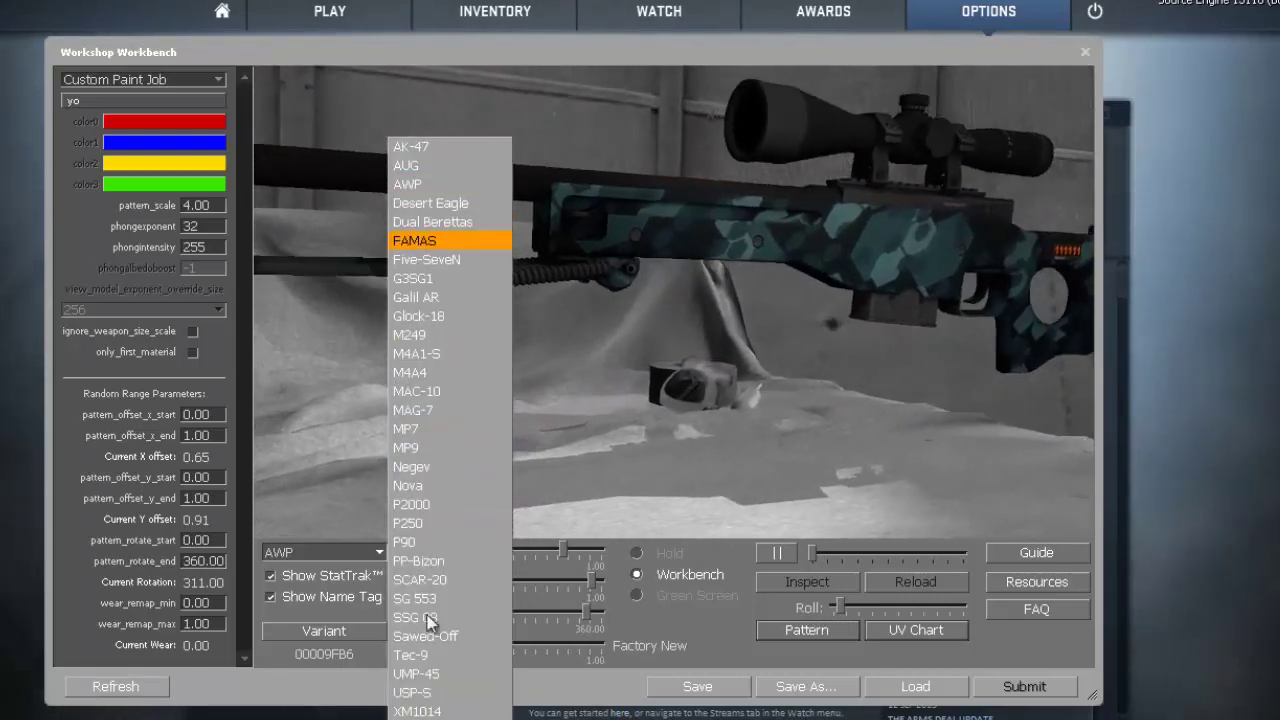
click(438, 711)
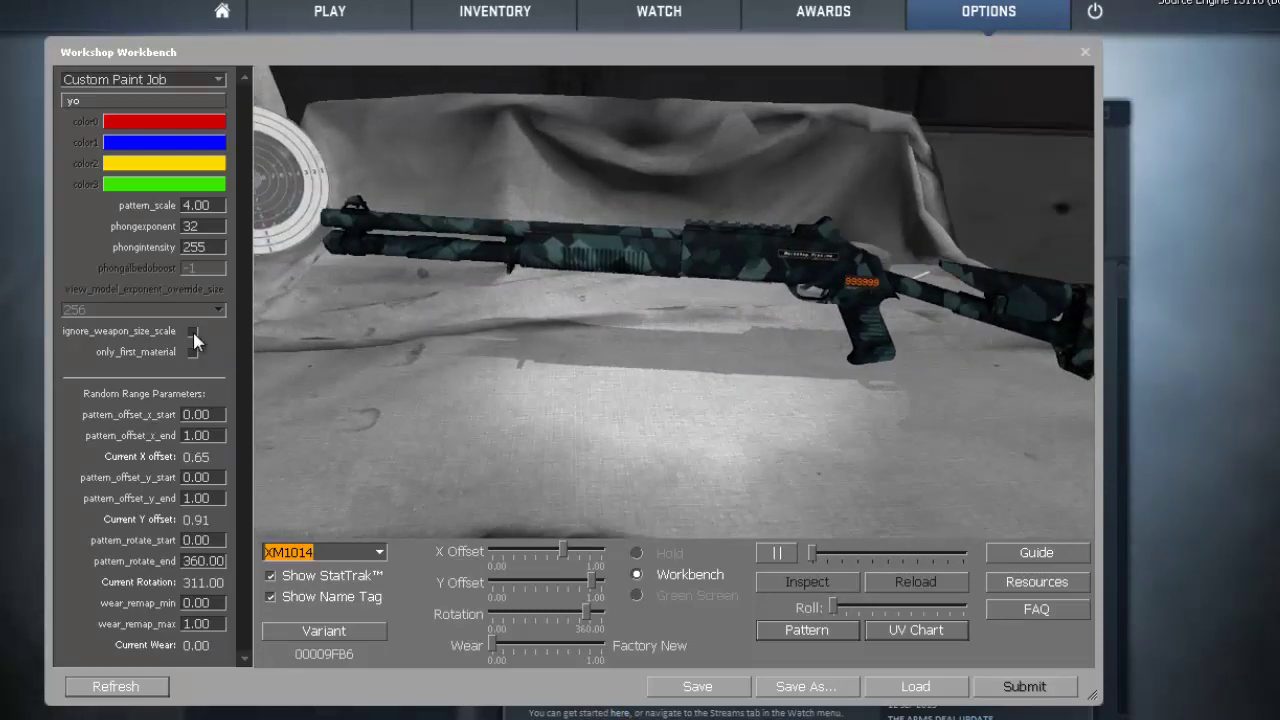
mouse_move(830, 607)
mouse_down()
mouse_move(962, 607)
mouse_move(833, 607)
mouse_up()
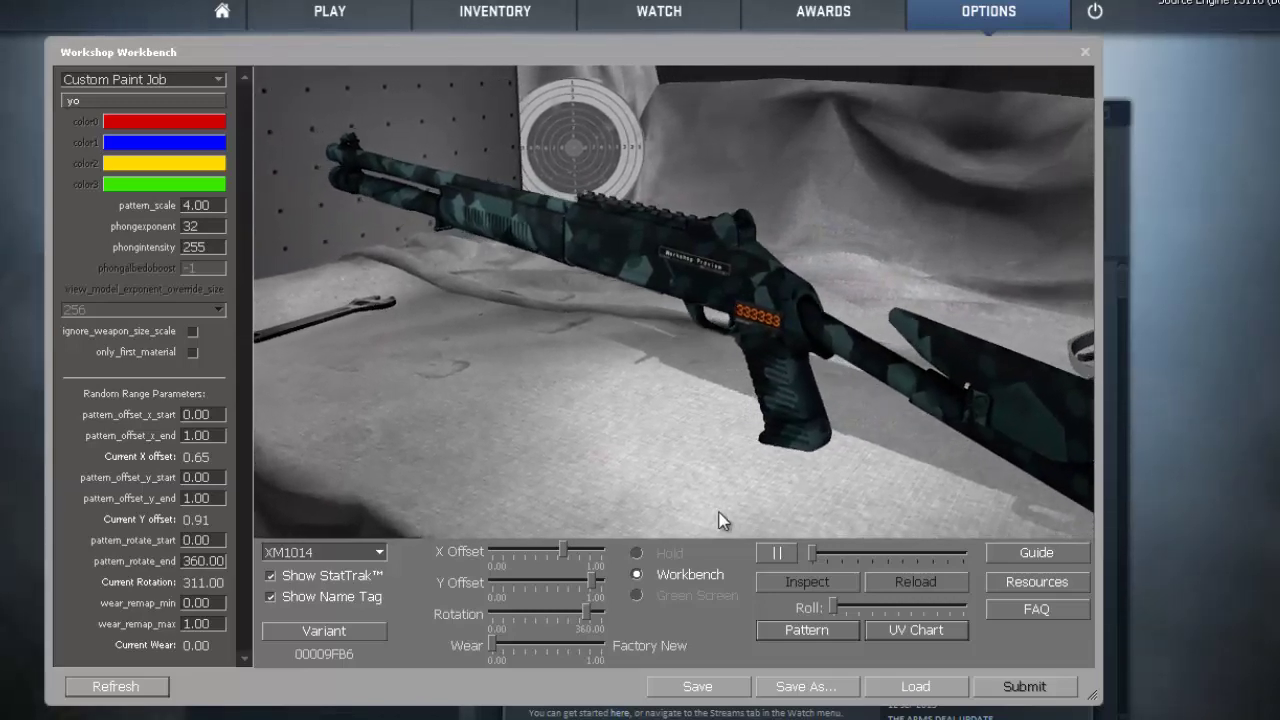
drag(833, 607, 965, 607)
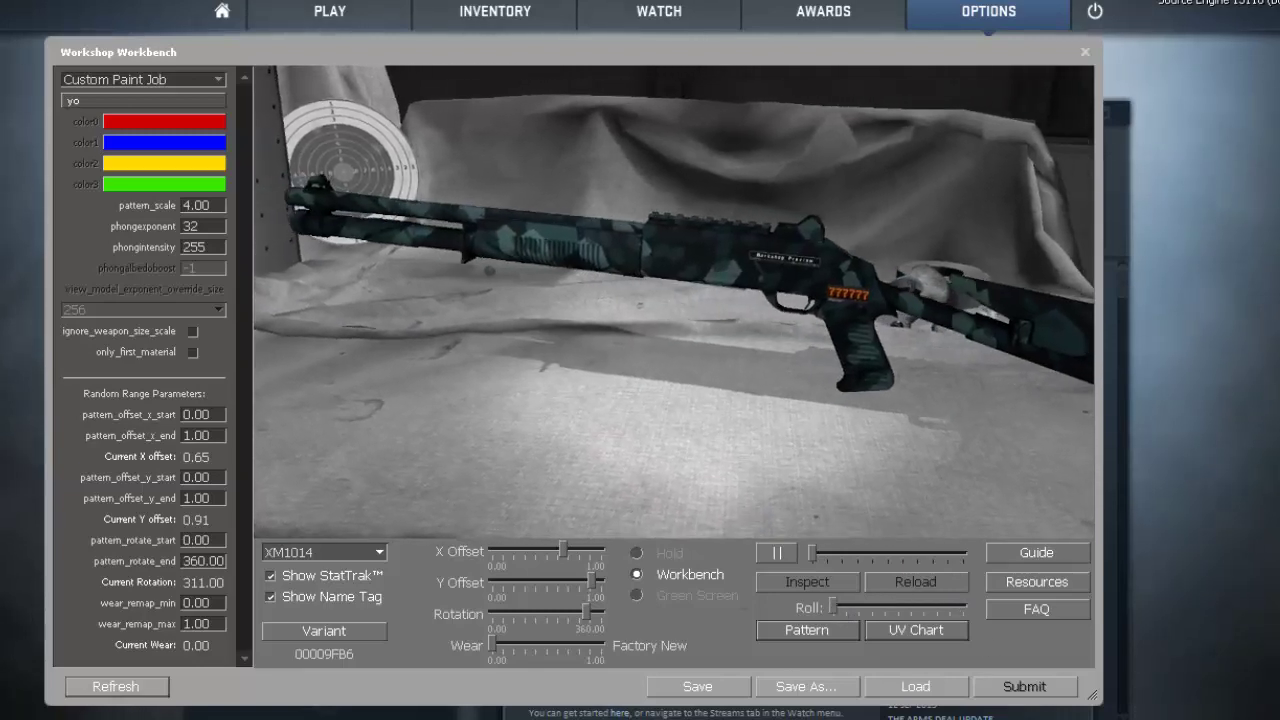
Show the weapon preview in Green Screen mode and change the weapon to the M249.
click(637, 595)
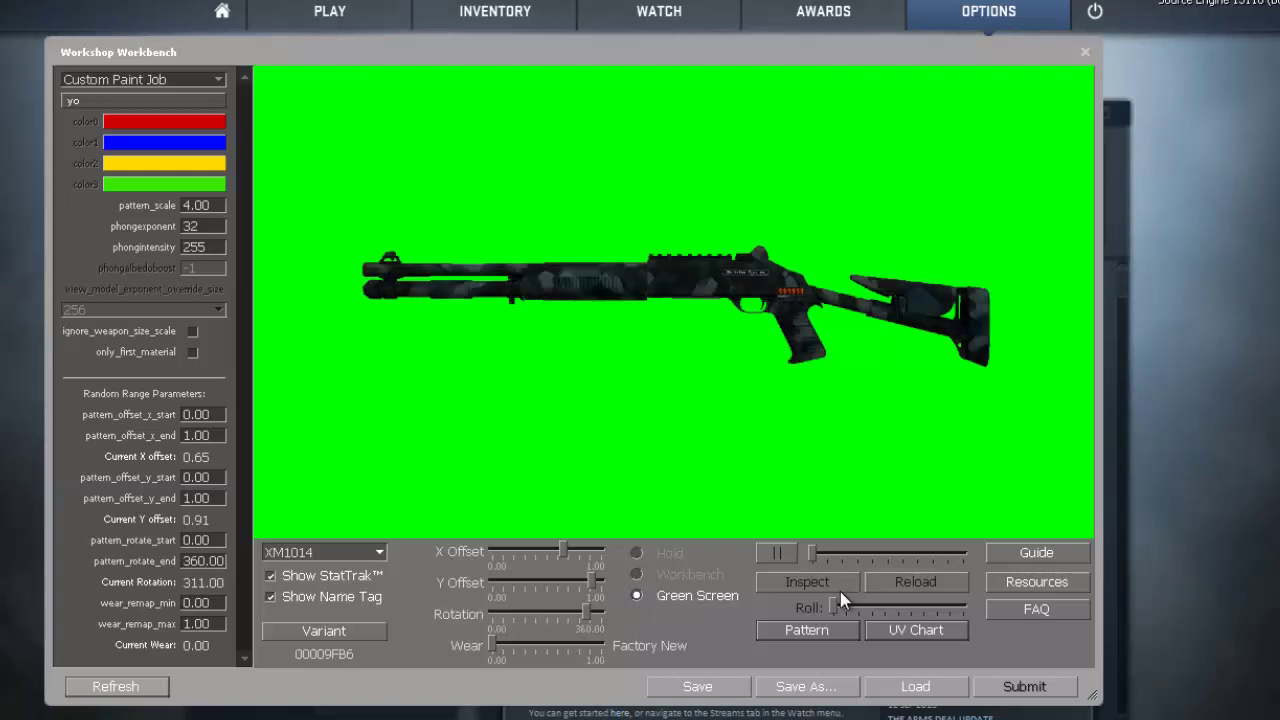
click(378, 552)
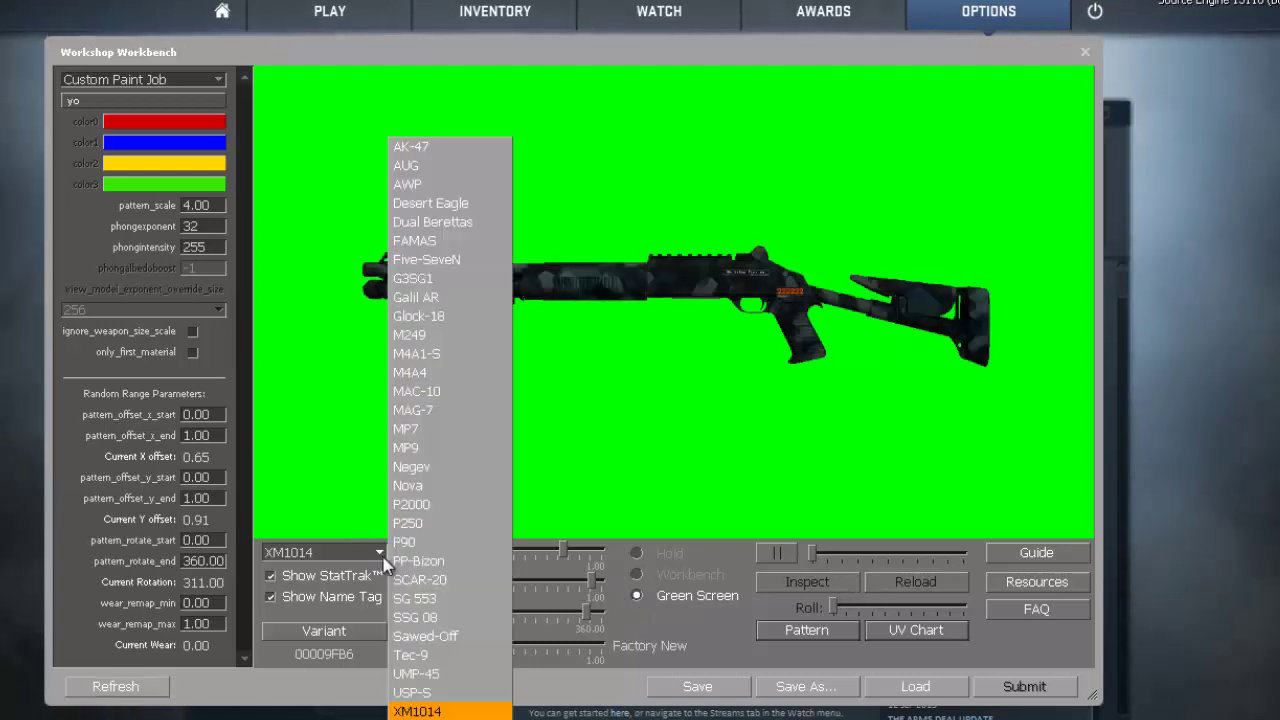
click(419, 338)
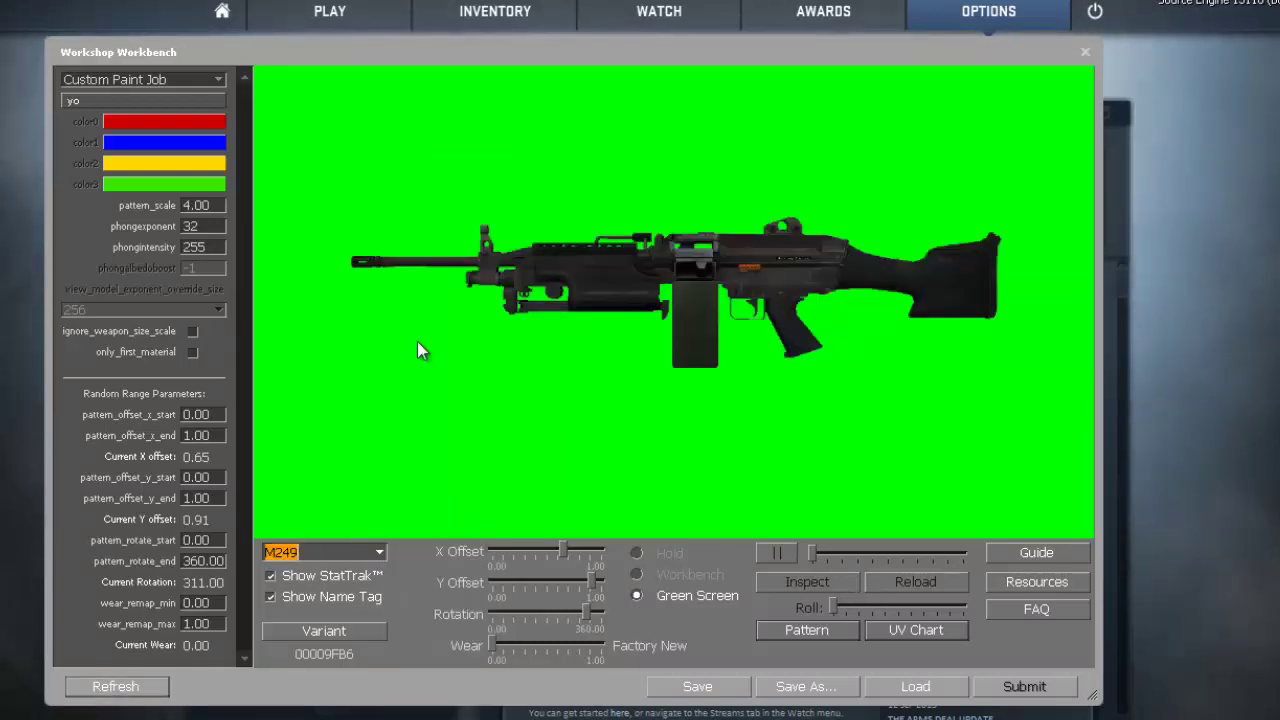
Return the preview to Workbench mode and change the weapon to the P90.
click(740, 577)
click(378, 552)
click(443, 537)
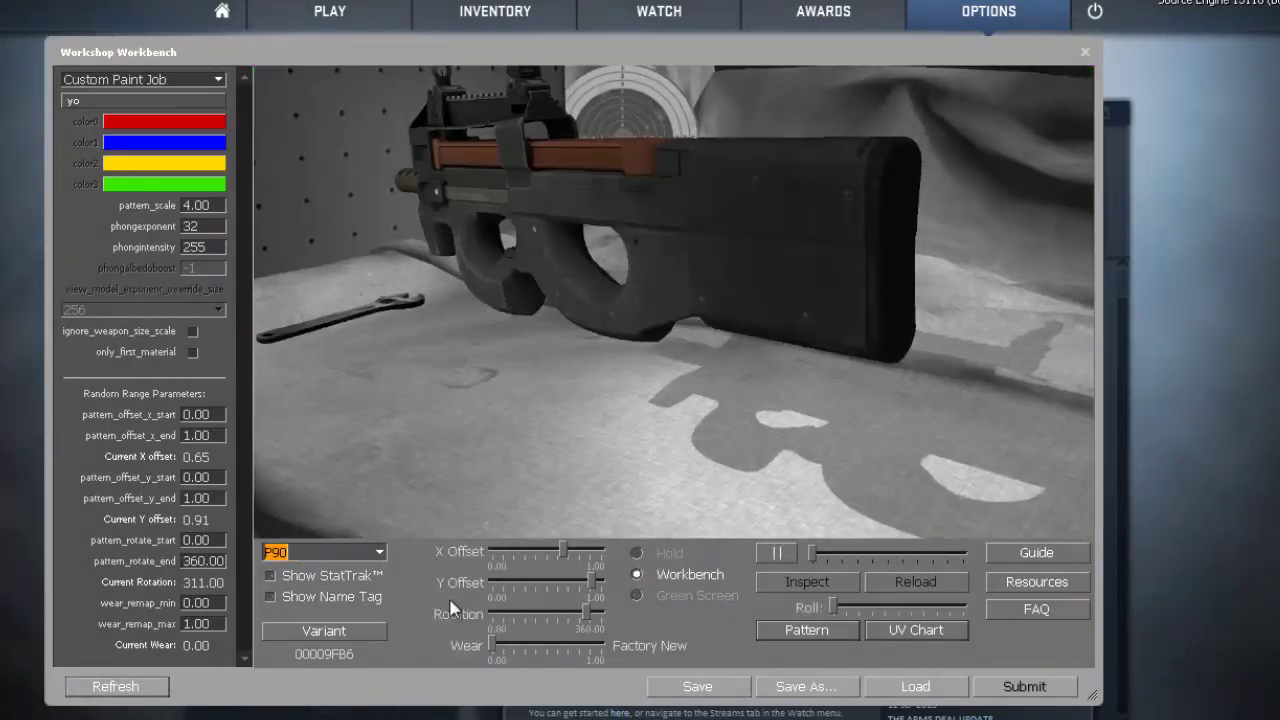